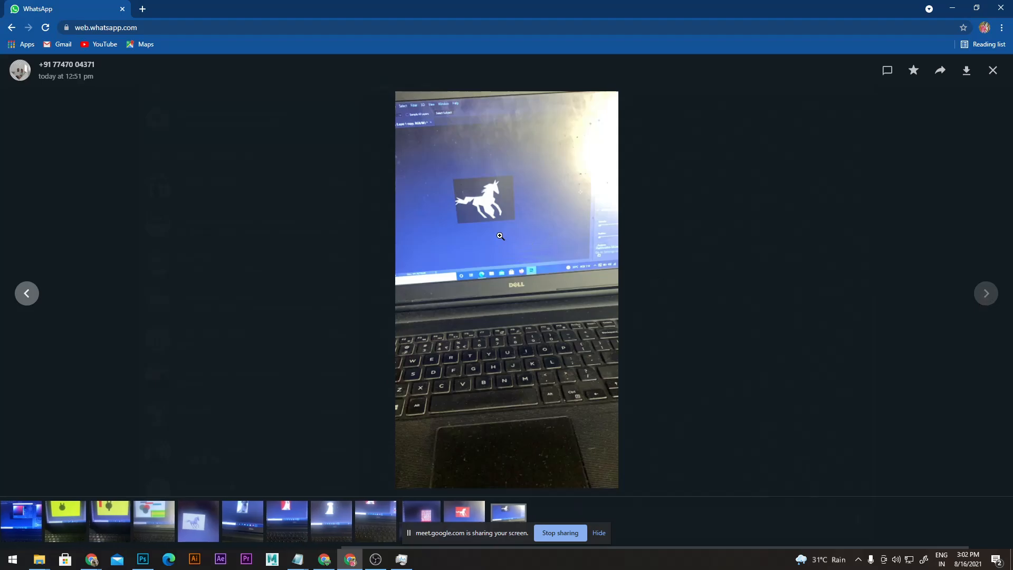
Step: Review the photos shared in the chat, enlarging the horse cutouts and browsing back to the puppy cutout
left_click(486, 198)
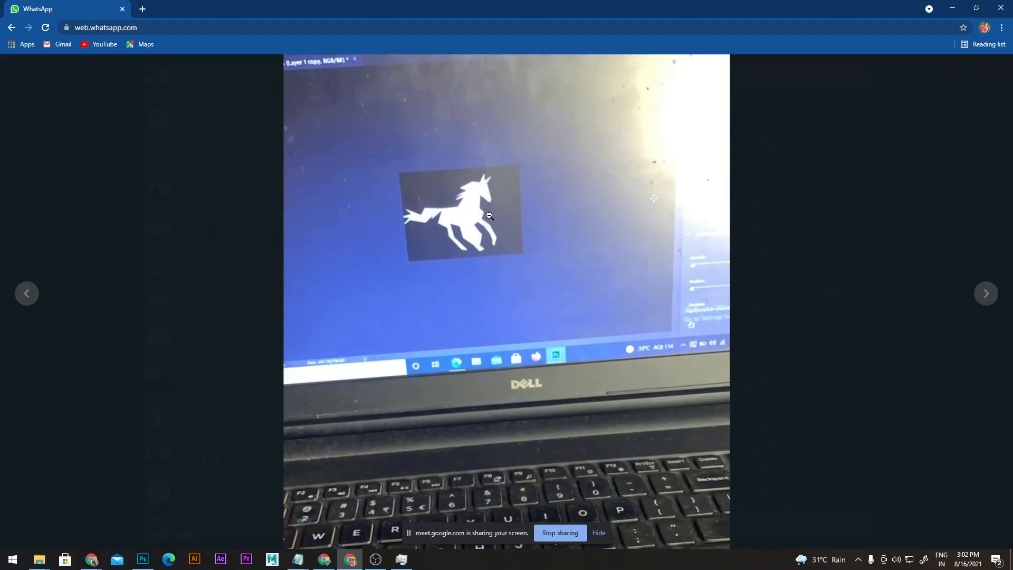
left_click(490, 216)
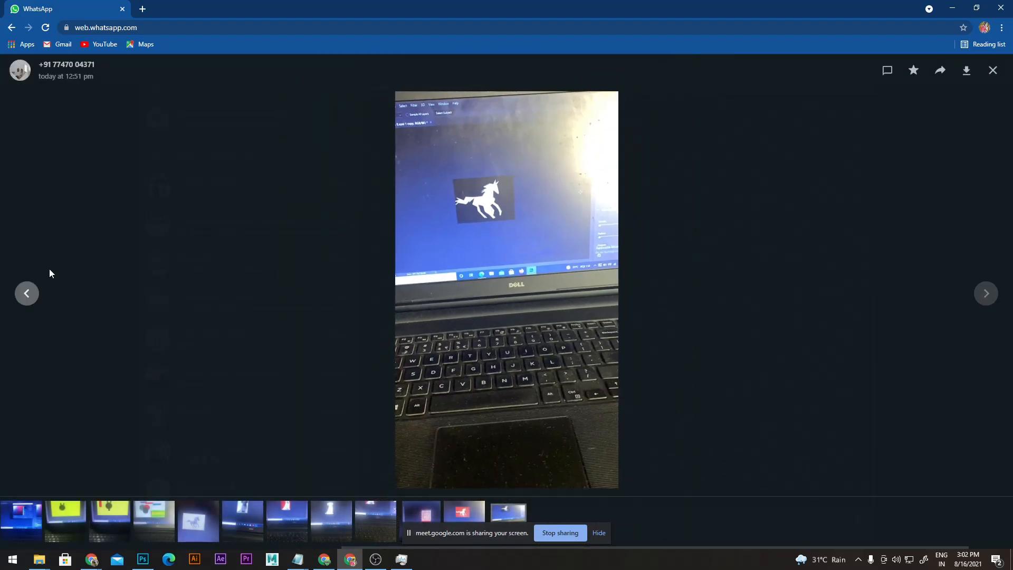
left_click(26, 293)
left_click(505, 236)
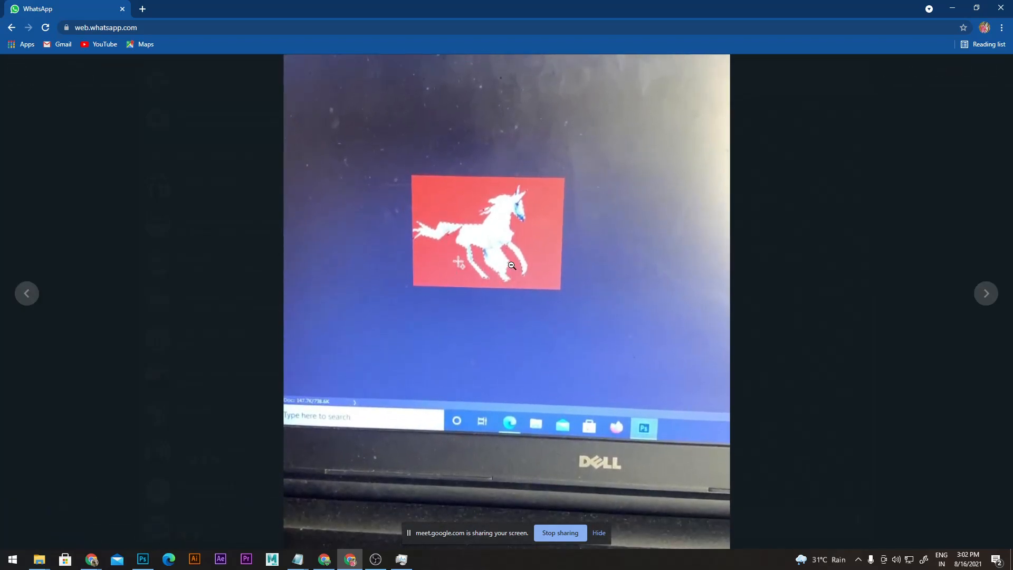
left_click(510, 266)
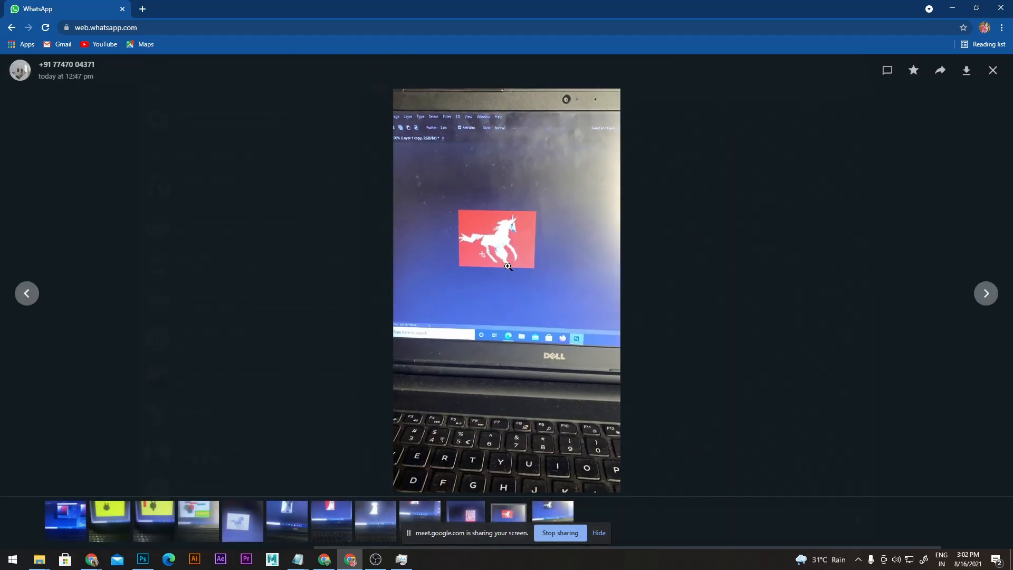
left_click(994, 293)
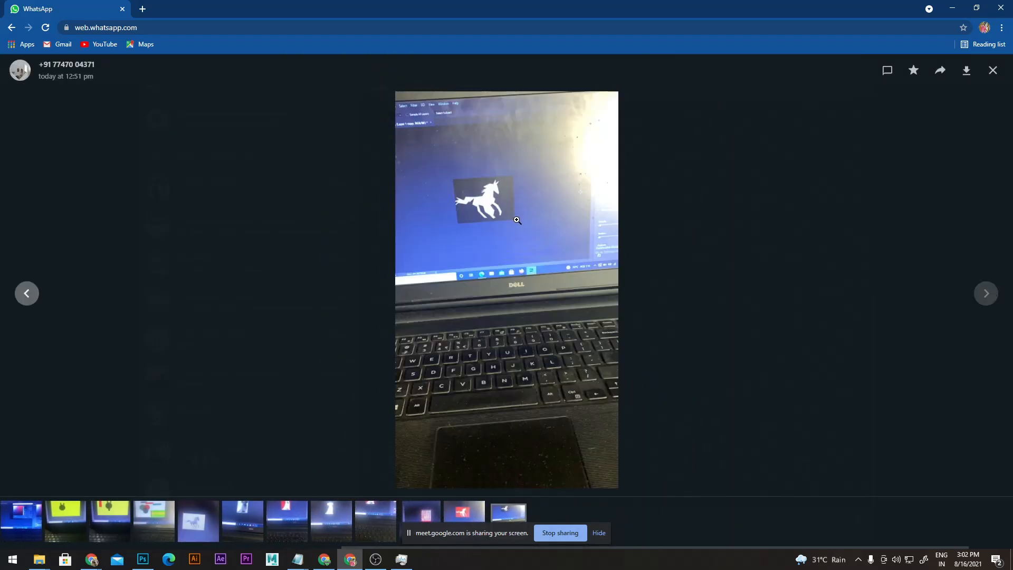
left_click(37, 298)
left_click(35, 299)
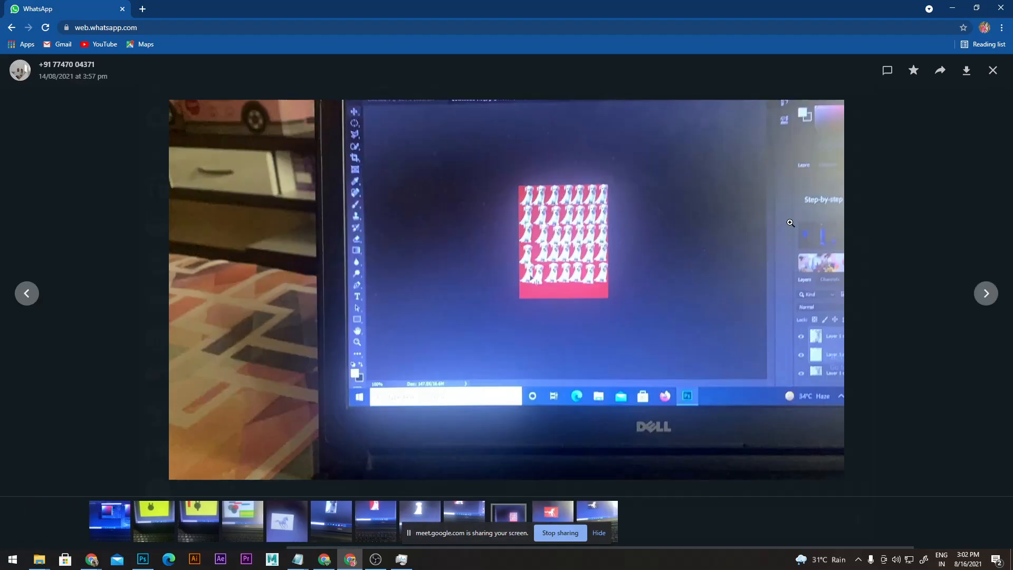
left_click(27, 293)
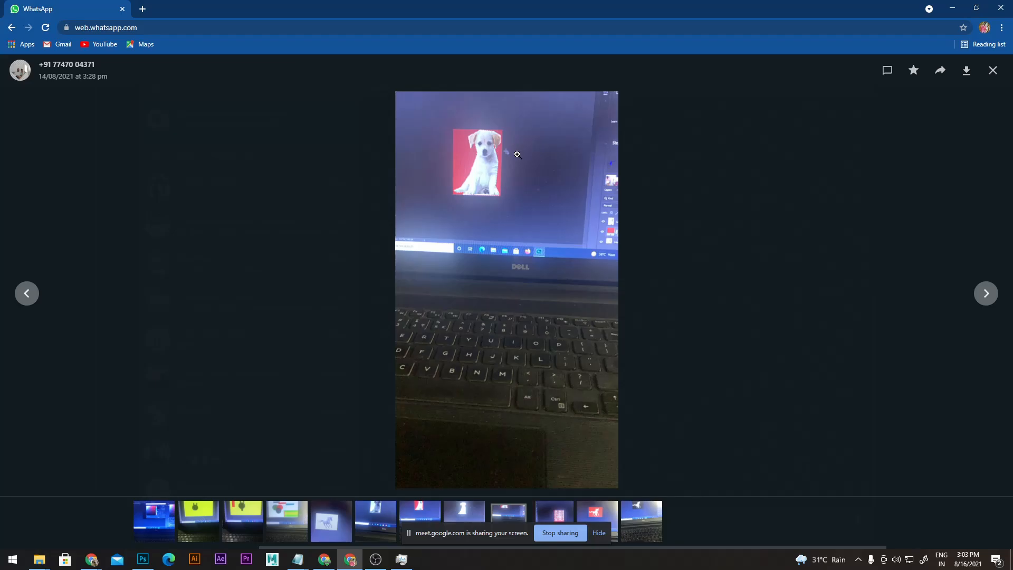
Step: Switch to Photoshop and open Doble_Expossure_01.psd from the Photoshop_01 folder
left_click(148, 563)
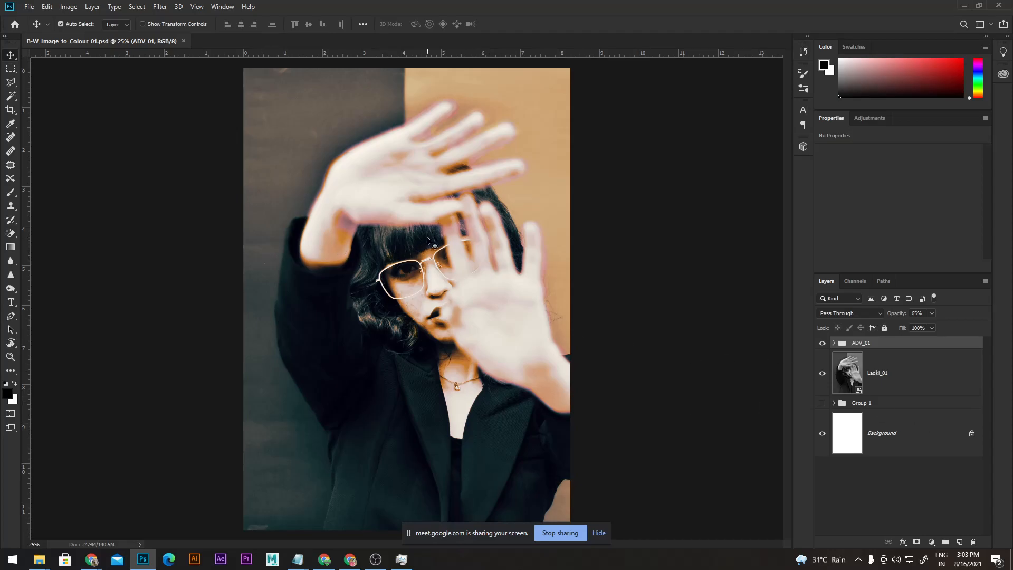
key("ctrl+o")
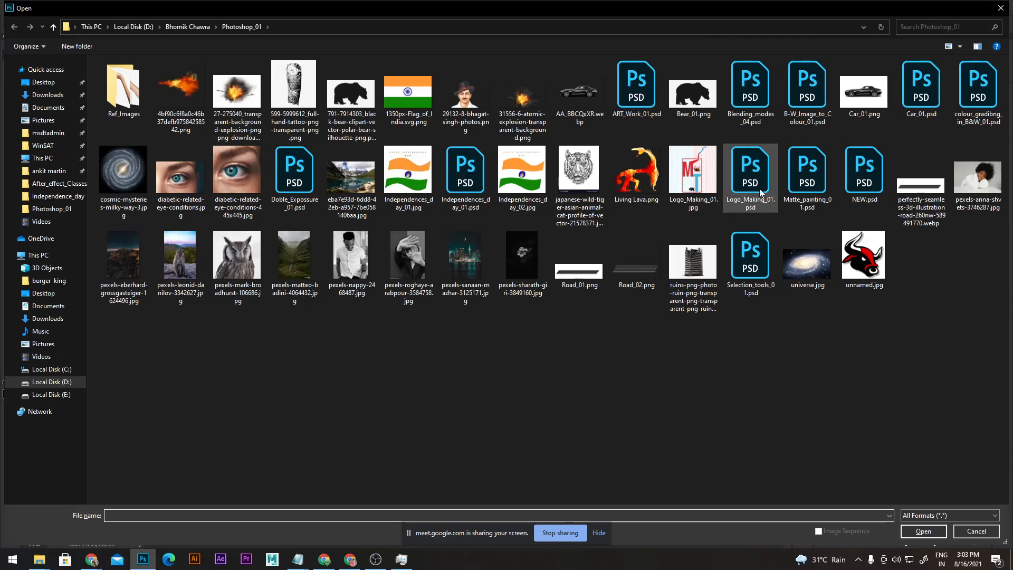
left_click(297, 181)
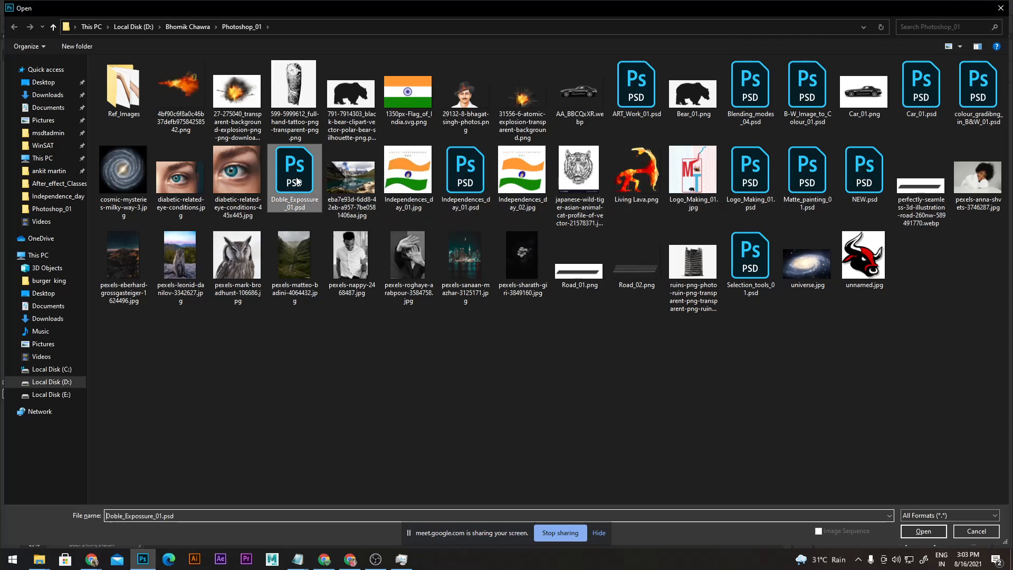
left_click(924, 531)
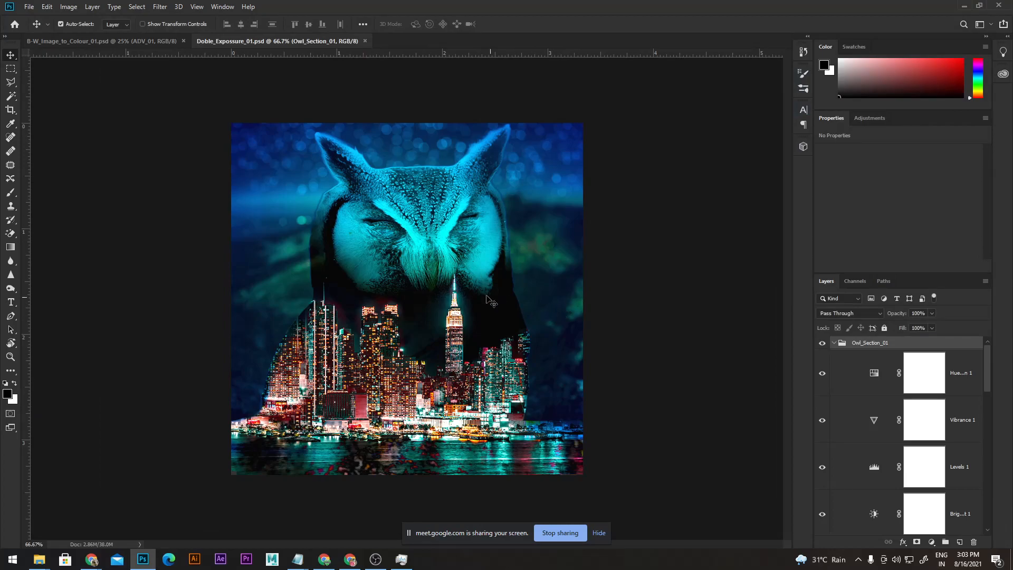
Step: Select the Side_Egdes_03 (merged) owl layer in the Owl_Section_01 group and toggle its visibility to compare the composite with and without it
left_click(834, 343)
left_click(835, 343)
scroll(876, 422, "down", 5)
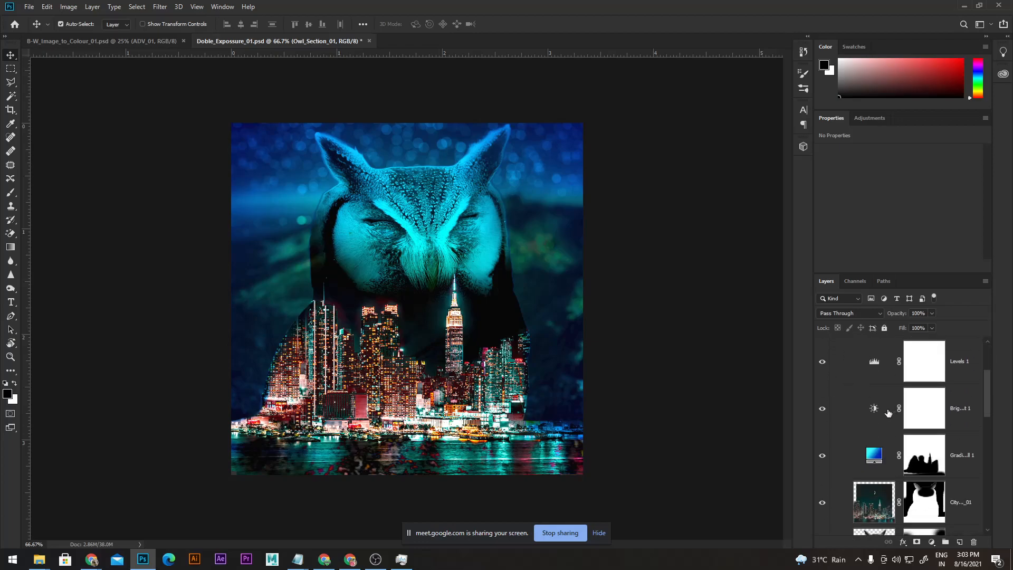
left_click(879, 467)
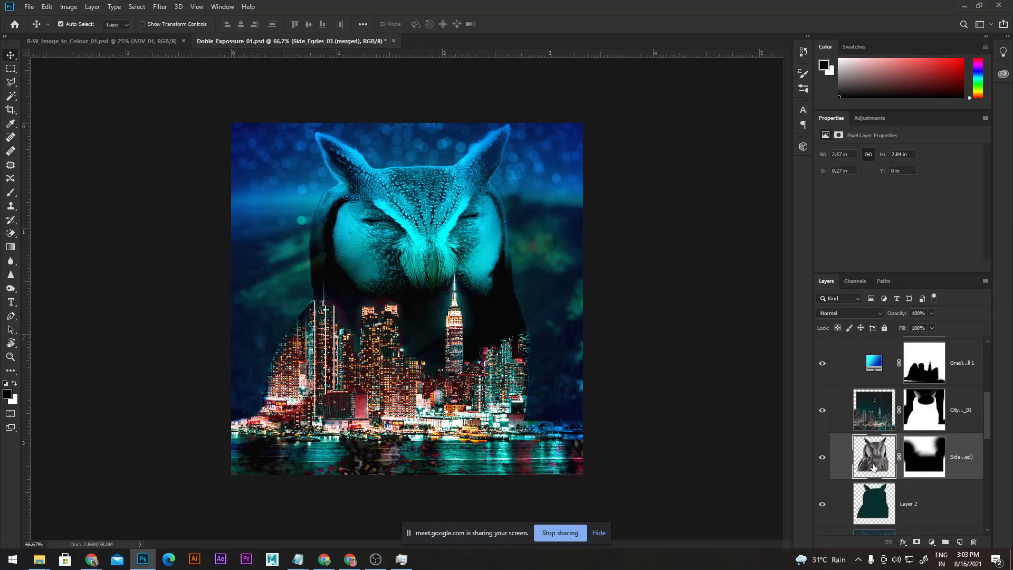
scroll(874, 467, "down", 1)
left_click(824, 432)
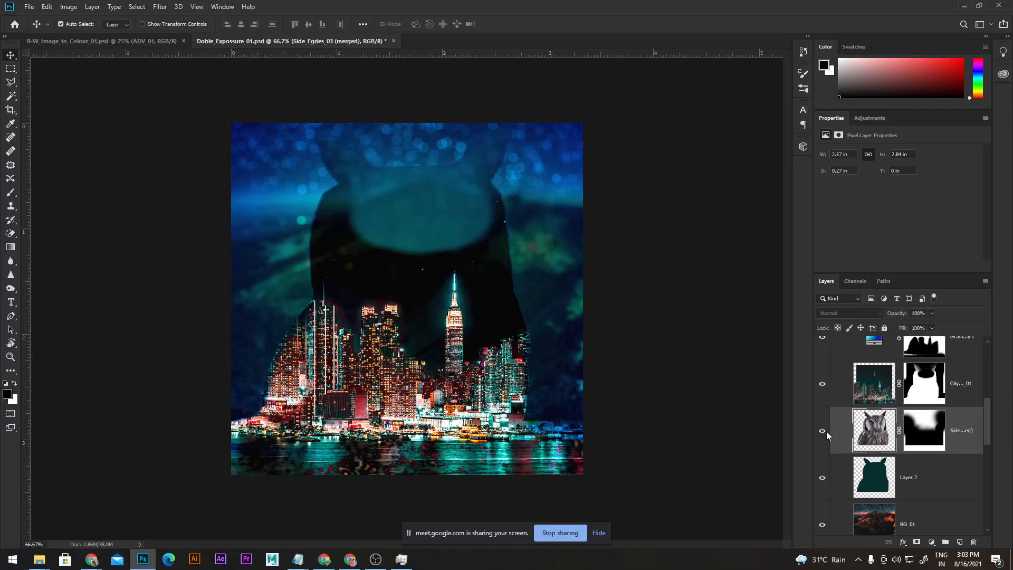
left_click(824, 432)
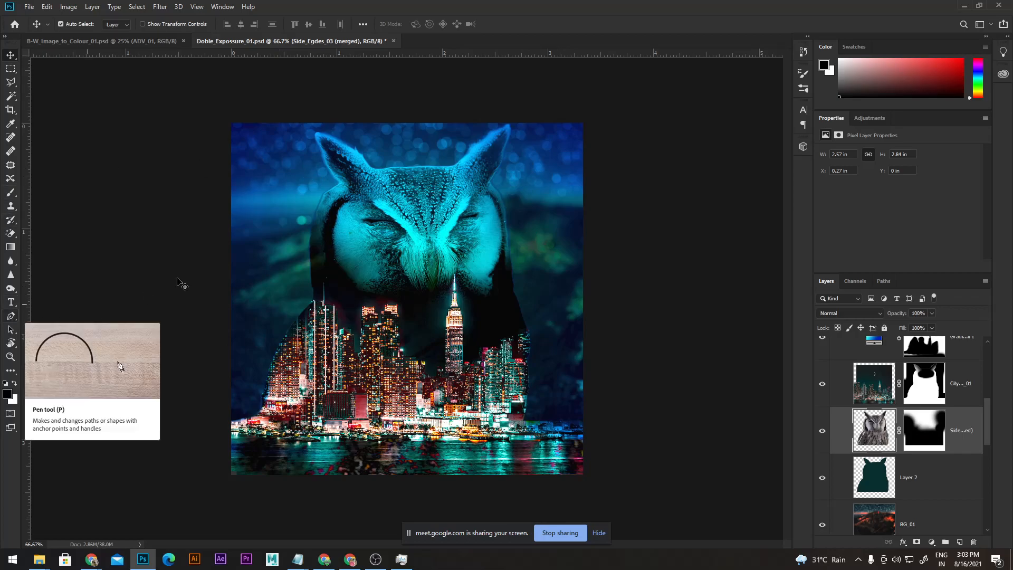
Step: Isolate the Side_Egdes_03 (merged) owl layer, duplicate it and hide the original
left_click(821, 432, "alt")
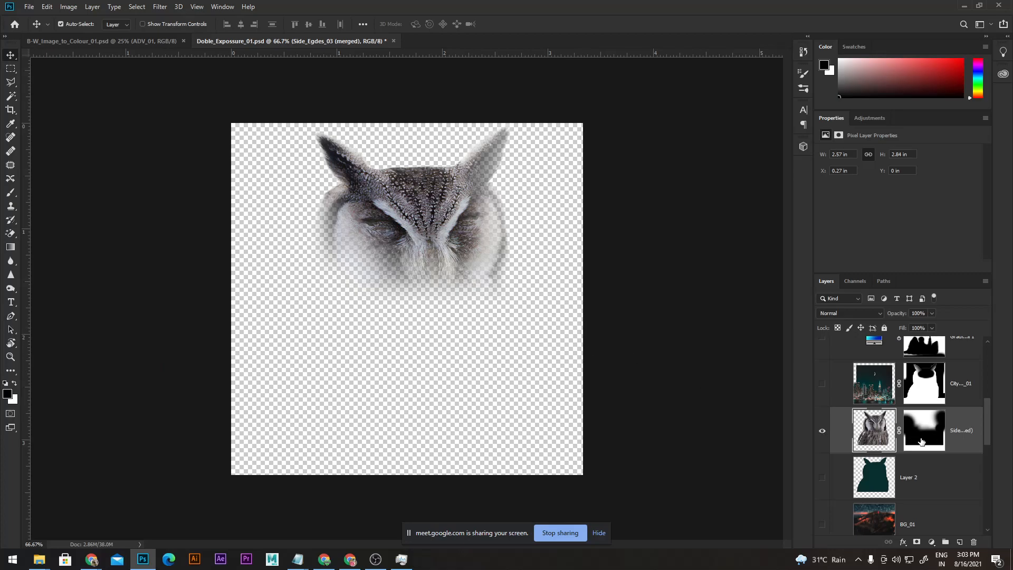
key("ctrl+j")
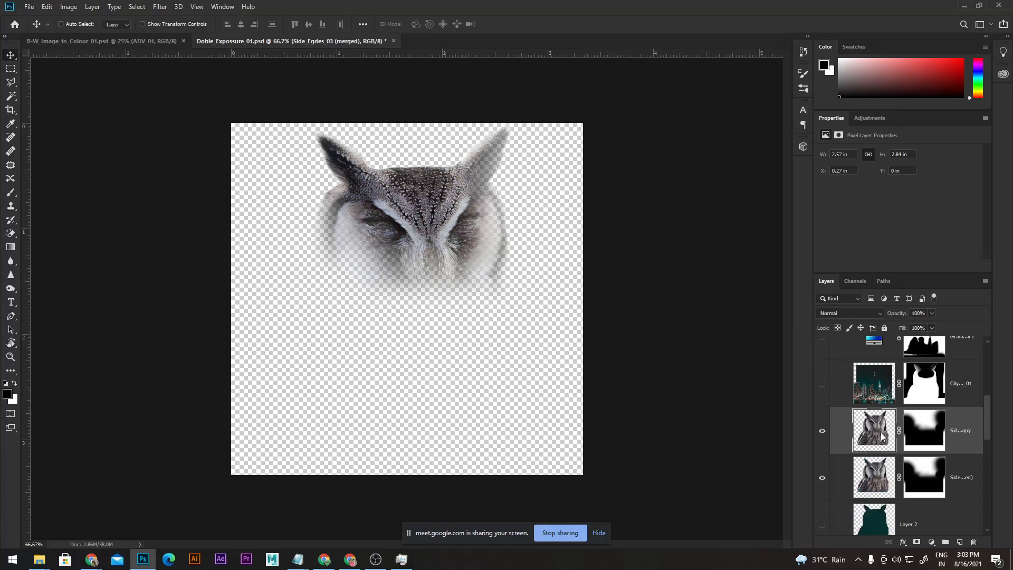
left_click(821, 477)
Step: Disable the layer mask on the duplicated owl layer
left_click(929, 429)
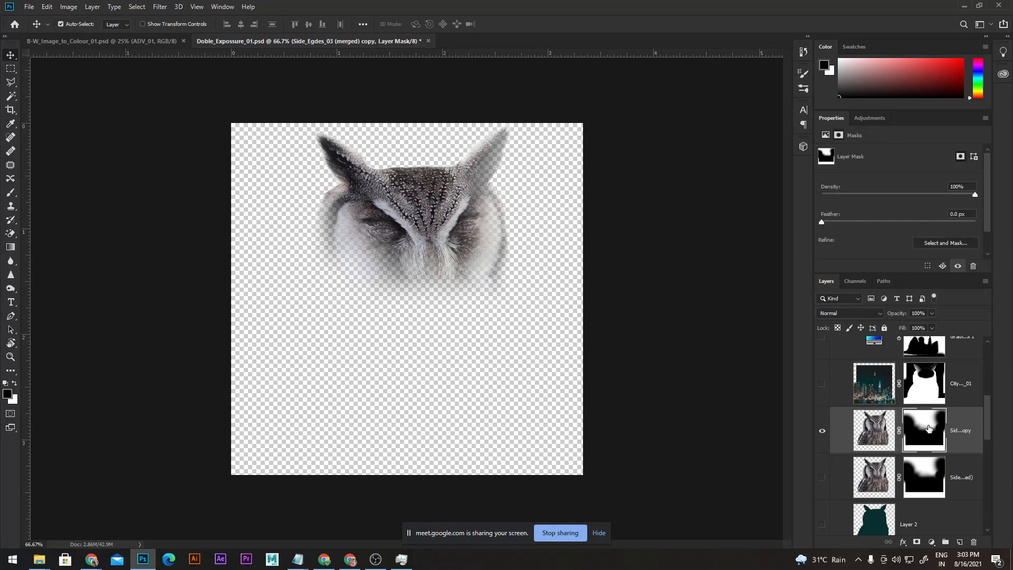
right_click(899, 430)
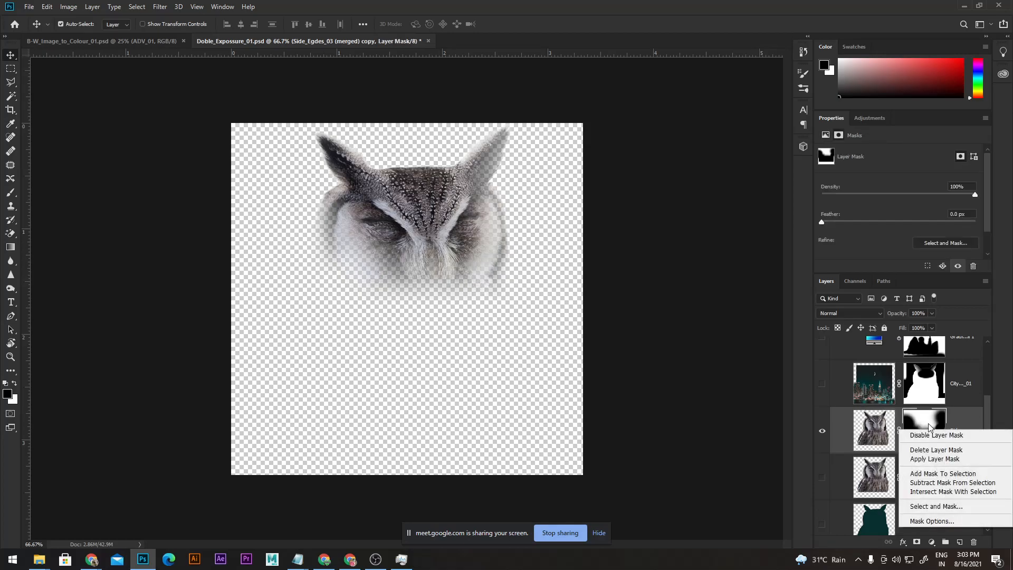
left_click(942, 436)
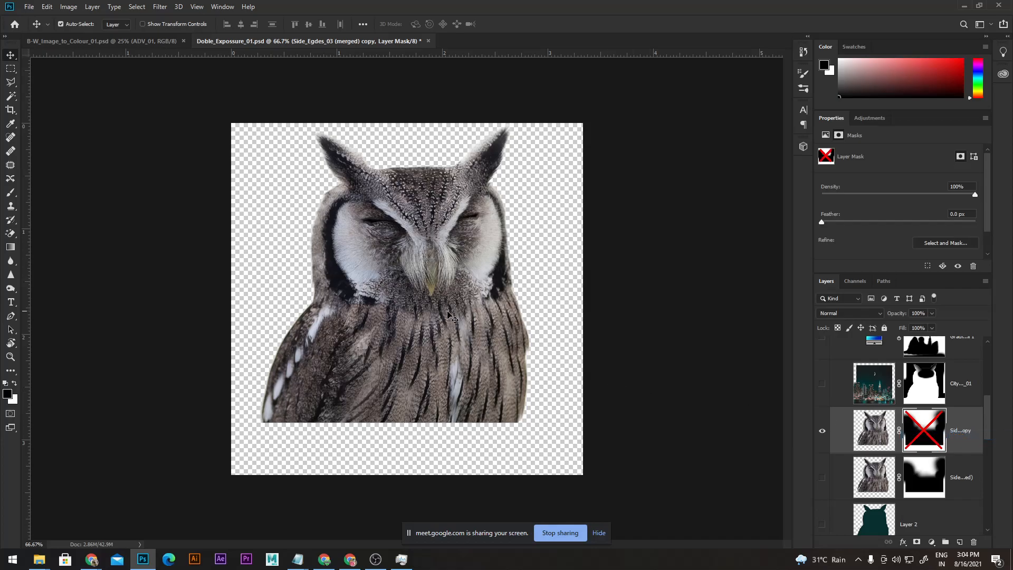
Step: Select the image of the owl layer copy and move it down to Y 0.25 in
left_click(881, 437)
scroll(404, 288, "up", 3)
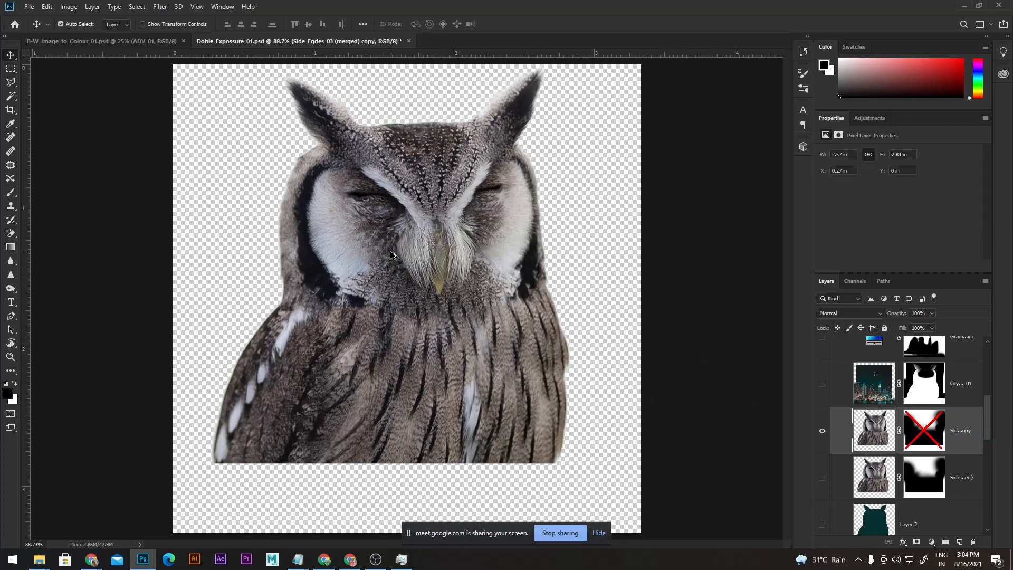
left_click_drag(427, 176, 436, 209)
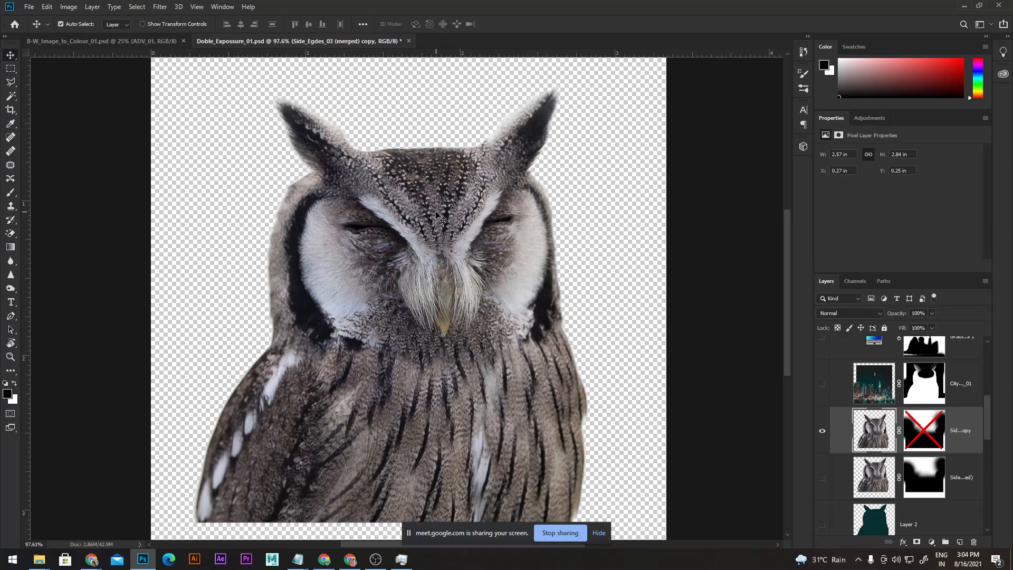
Step: Examine the owl cutout's edges up close around the ears, head and feathered body
scroll(435, 209, "down", 1)
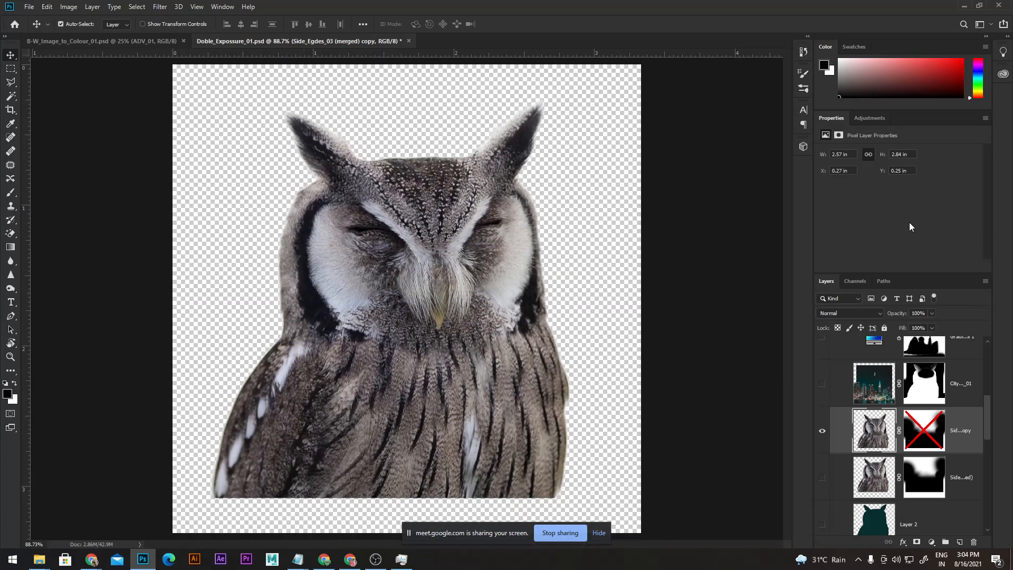
scroll(409, 125, "up", 3)
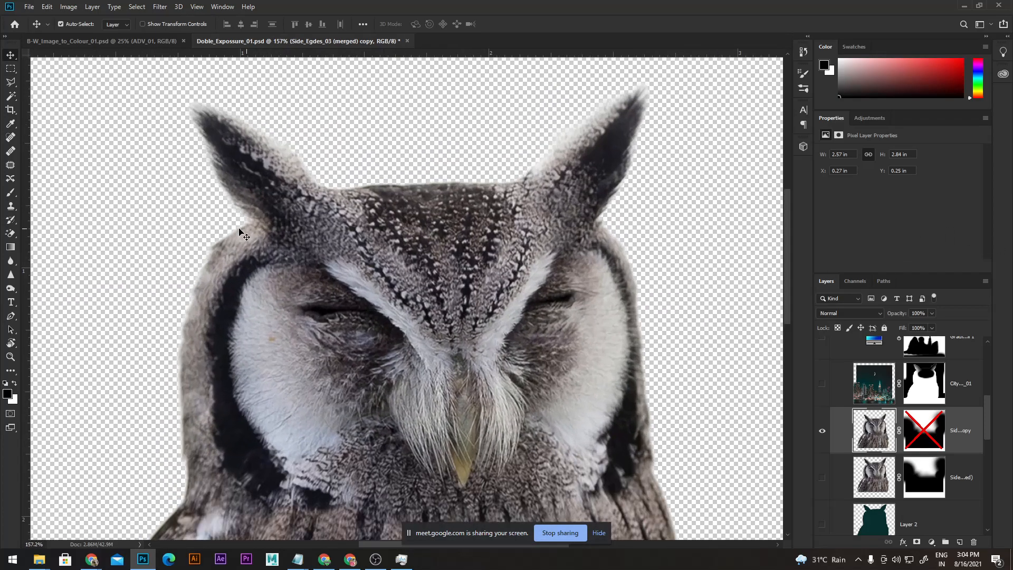
left_click_drag(454, 351, 501, 285)
left_click_drag(559, 333, 474, 276)
left_click_drag(612, 387, 497, 234)
left_click_drag(501, 384, 539, 315)
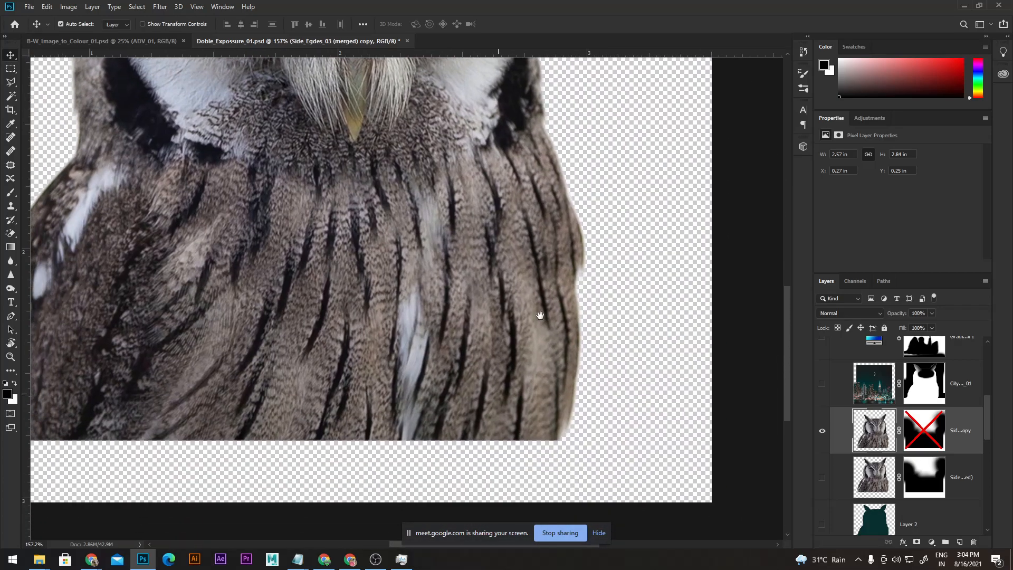
left_click_drag(426, 288, 622, 330)
left_click_drag(549, 256, 521, 430)
left_click_drag(589, 170, 563, 313)
left_click_drag(540, 205, 518, 214)
left_click_drag(455, 244, 476, 250)
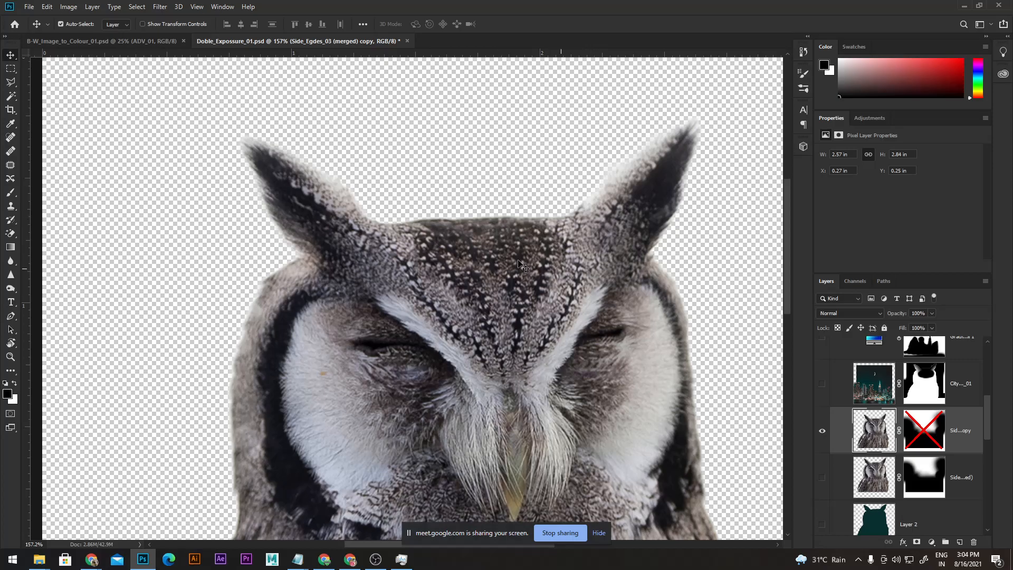
key("ctrl+0")
Step: Open the owl copy in Select and Mask, preview it in Onion Skin view, and leave without applying changes
left_click(10, 82)
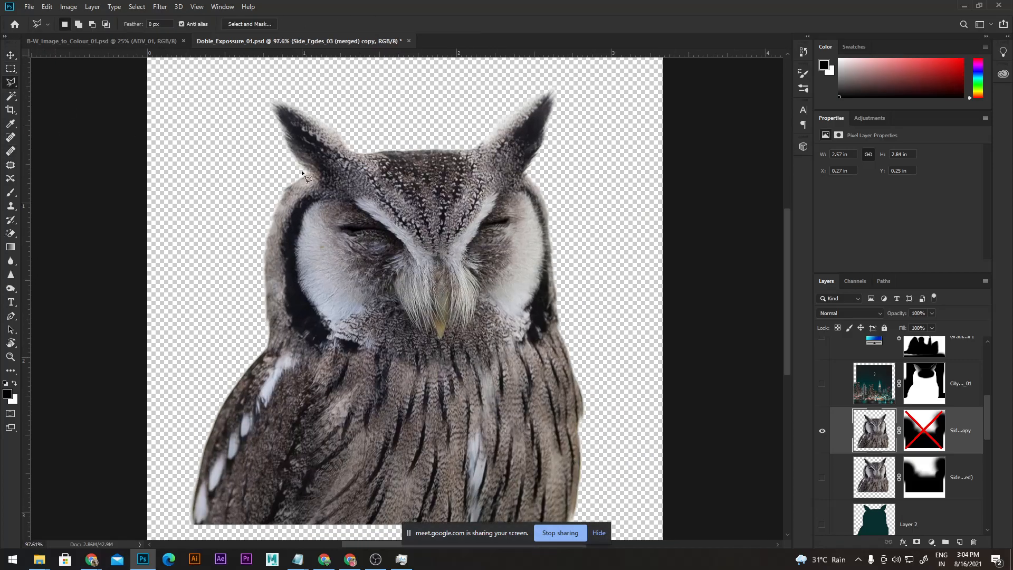
scroll(502, 207, "up", 2)
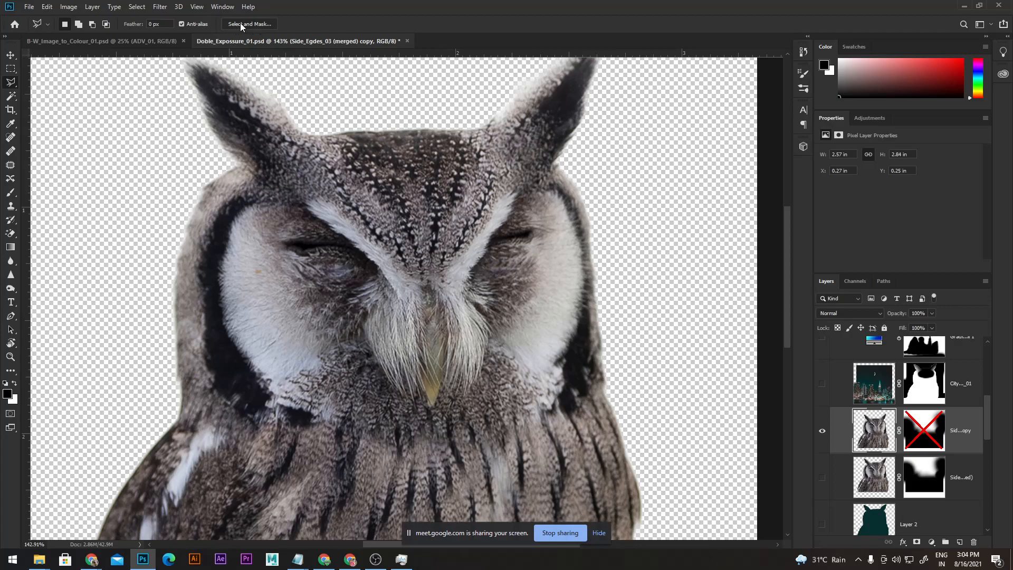
left_click(255, 23)
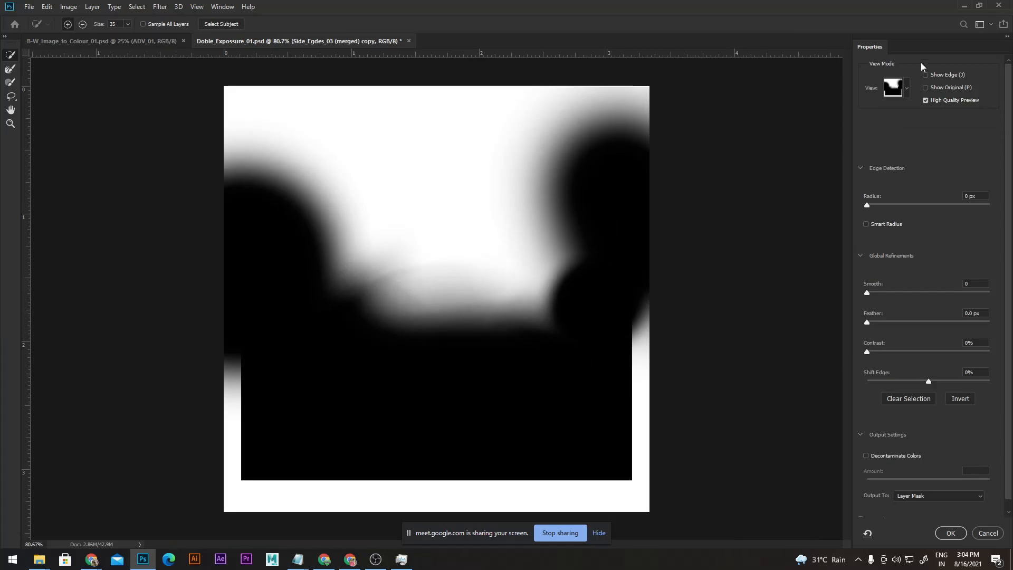
left_click(908, 91)
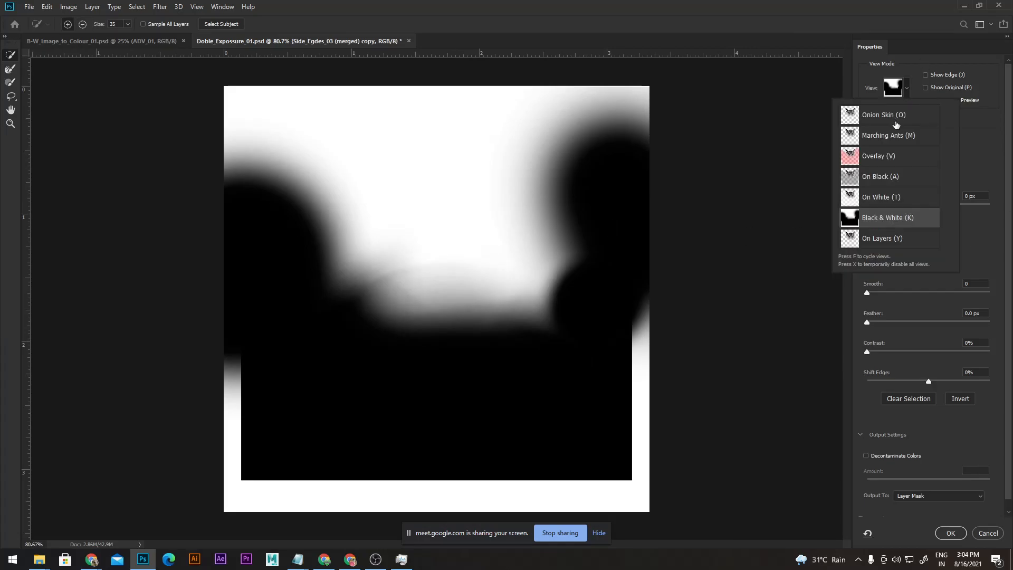
left_click(907, 91)
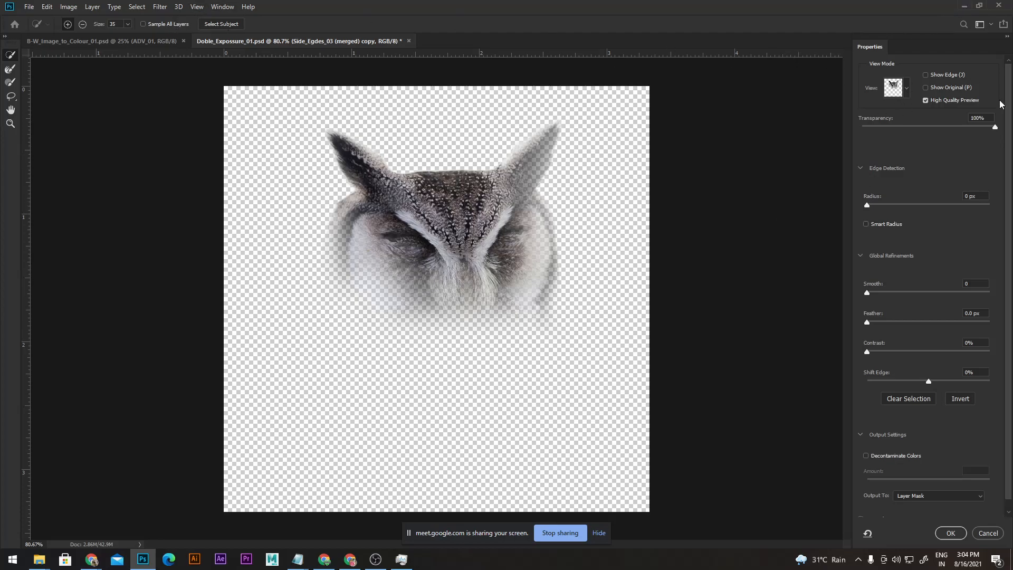
left_click(988, 533)
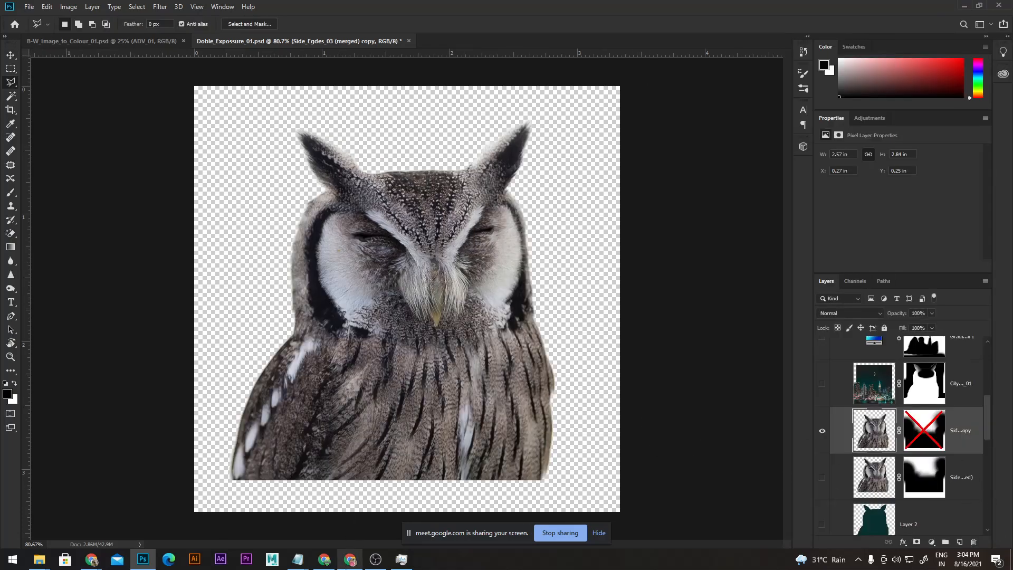
Step: Switch back to WhatsApp in Chrome and view the photo of the repeated dog pattern
left_click(332, 563)
left_click(333, 564)
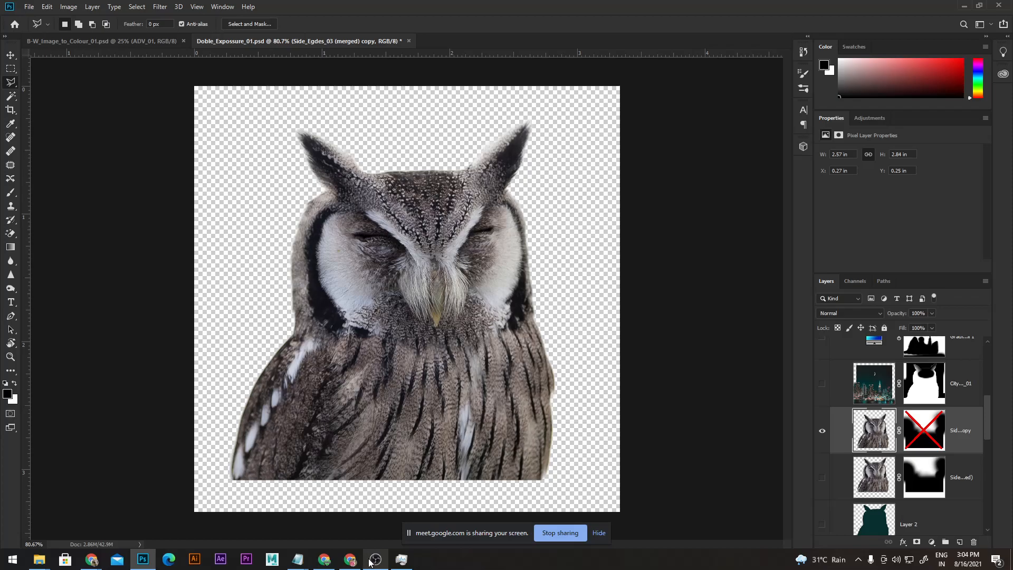
left_click(350, 560)
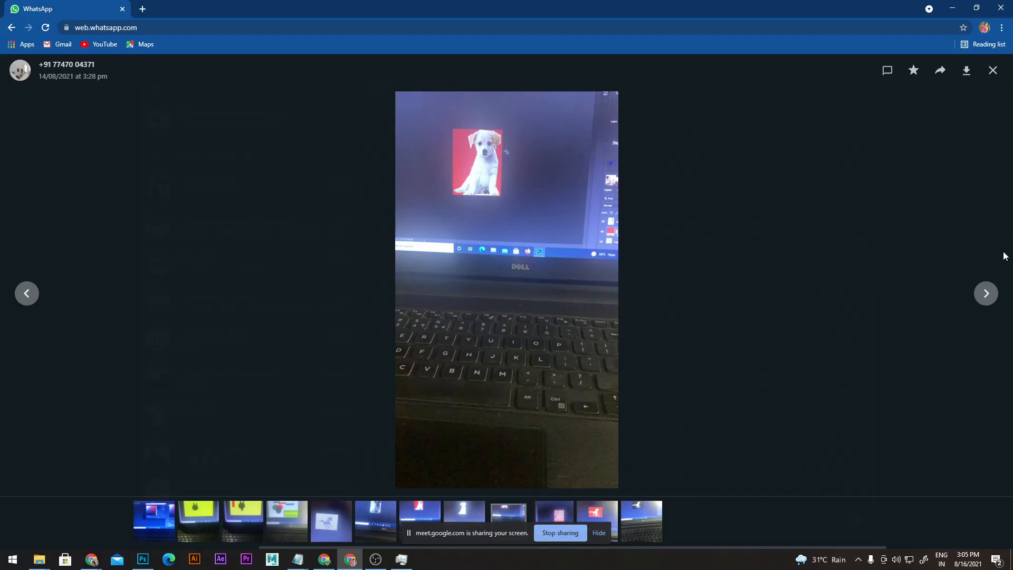
left_click(986, 293)
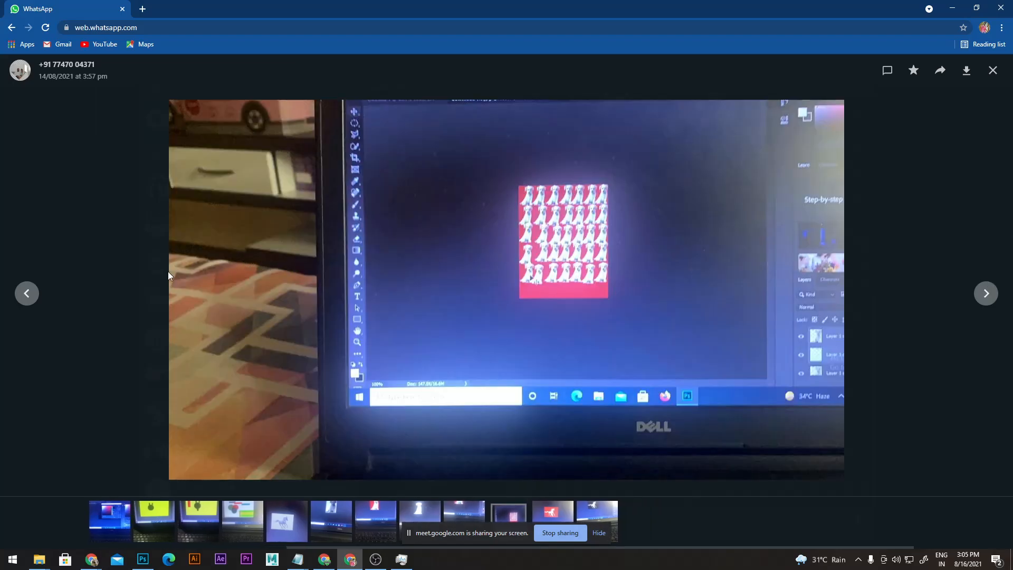
Step: Go back to the photo of the puppy cutout on red and view it up close
left_click(26, 294)
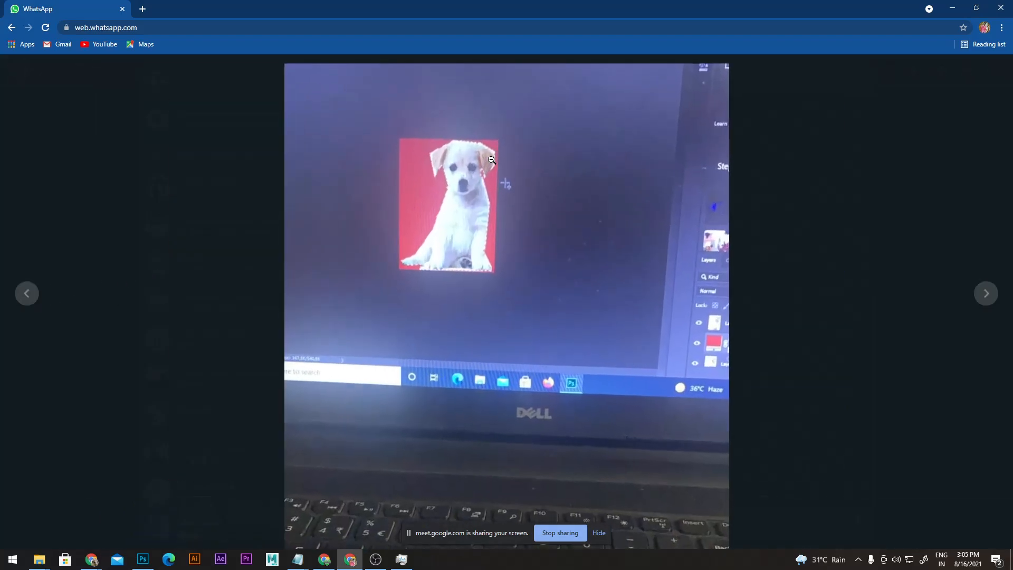
left_click(492, 160)
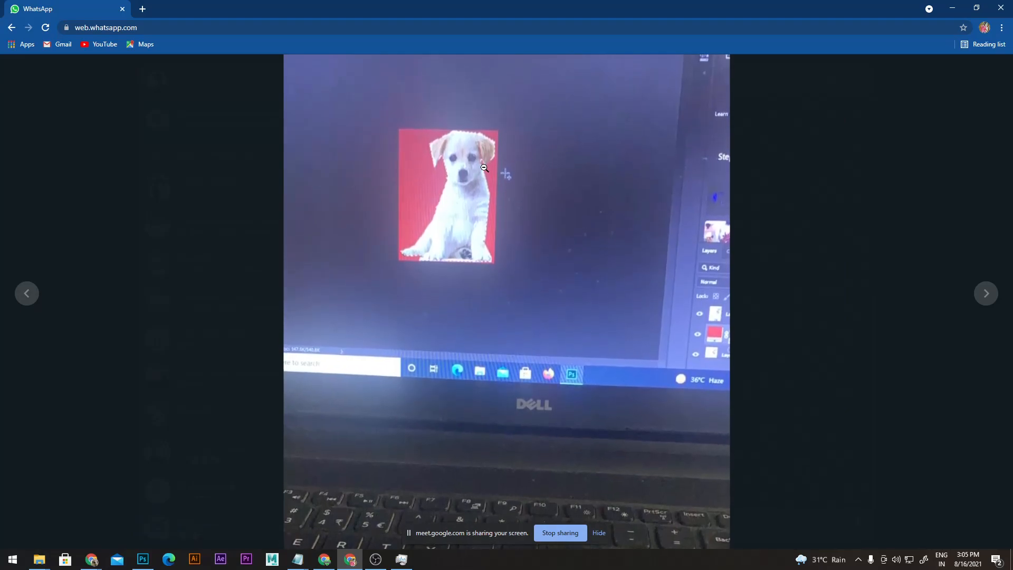
left_click(484, 168)
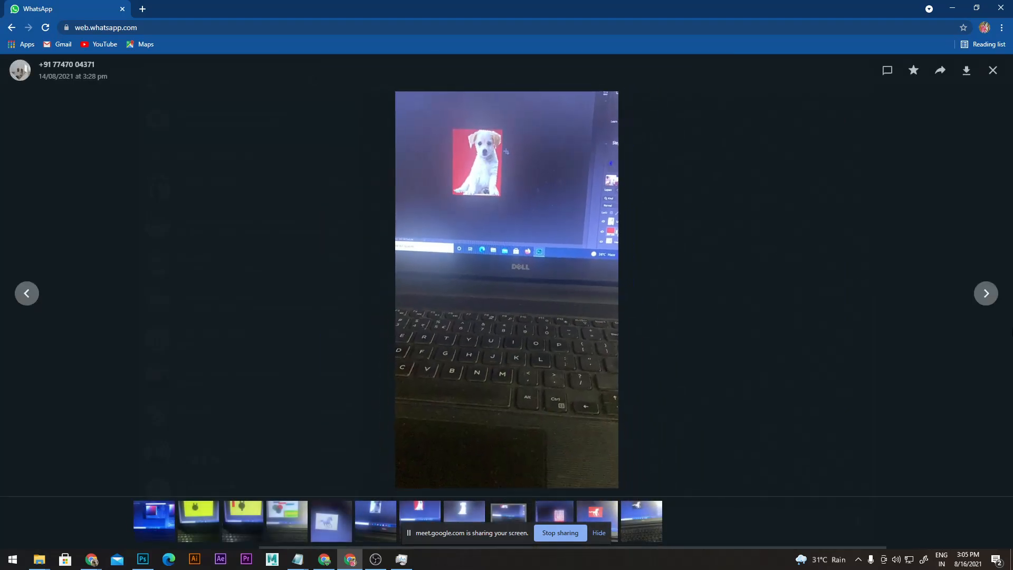
Step: Bring up the photo of the white horse cutout on a red background and examine its edges up close
left_click(985, 294)
left_click(985, 294)
left_click(495, 245)
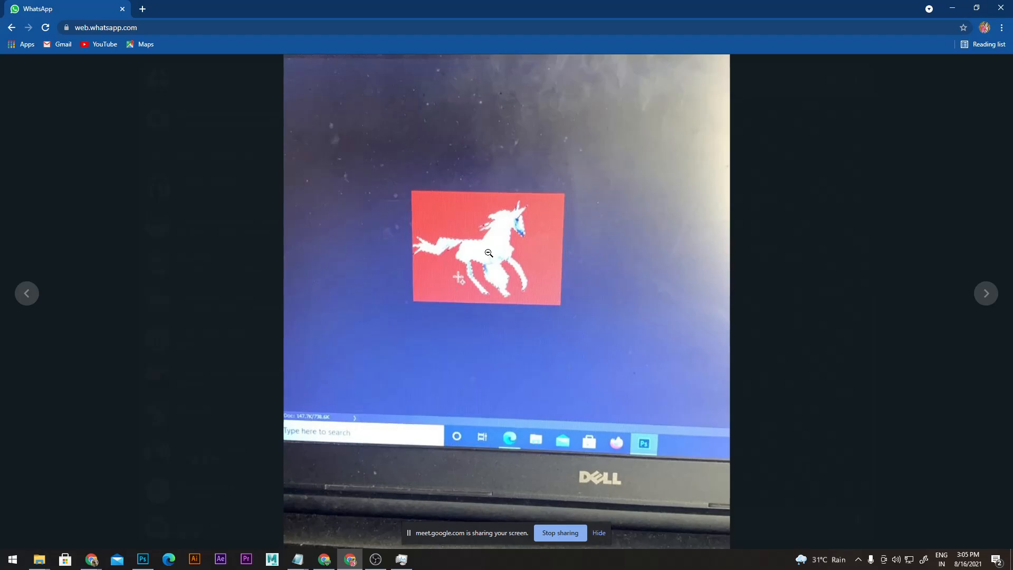
left_click(489, 252)
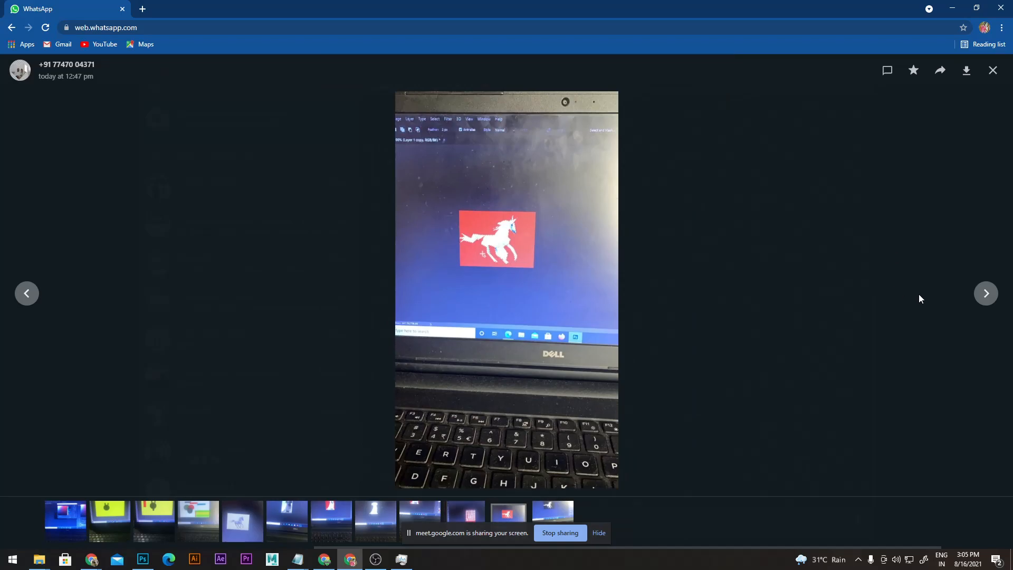
Step: Examine the photo of the white horse on a dark background up close, and return to the chat
left_click(985, 293)
left_click(485, 196)
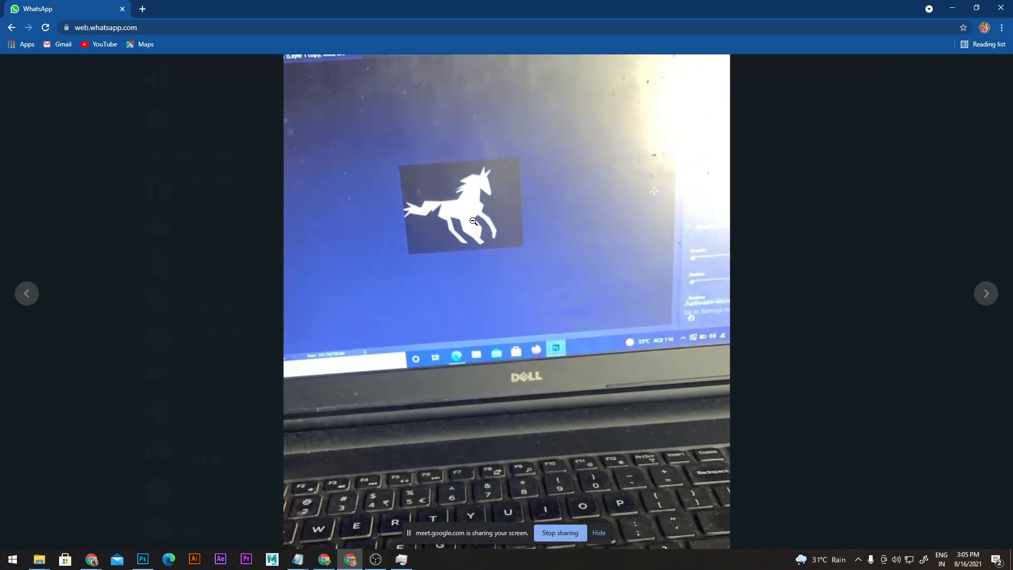
left_click(474, 222)
left_click(490, 203)
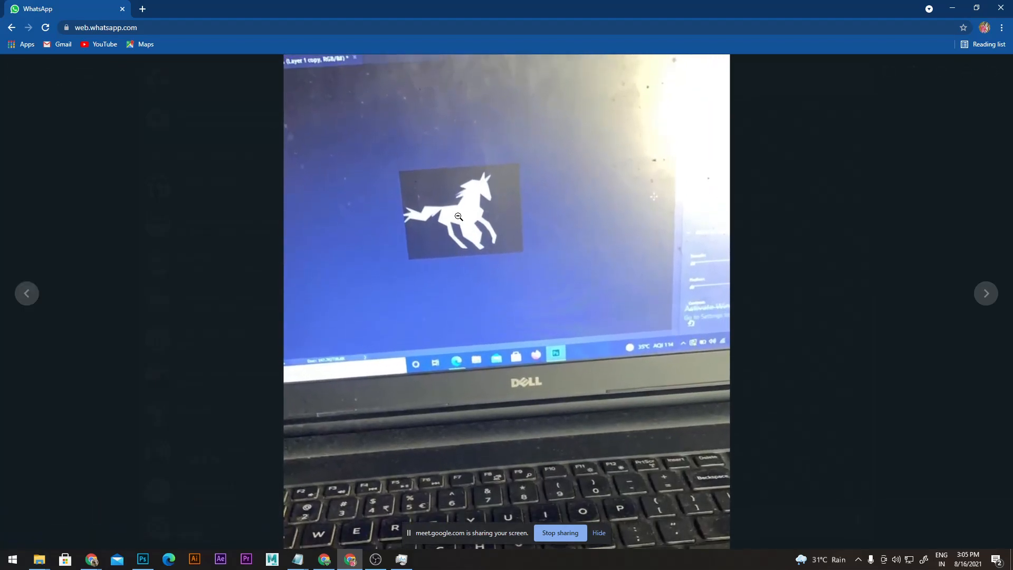
left_click(463, 222)
left_click(473, 212)
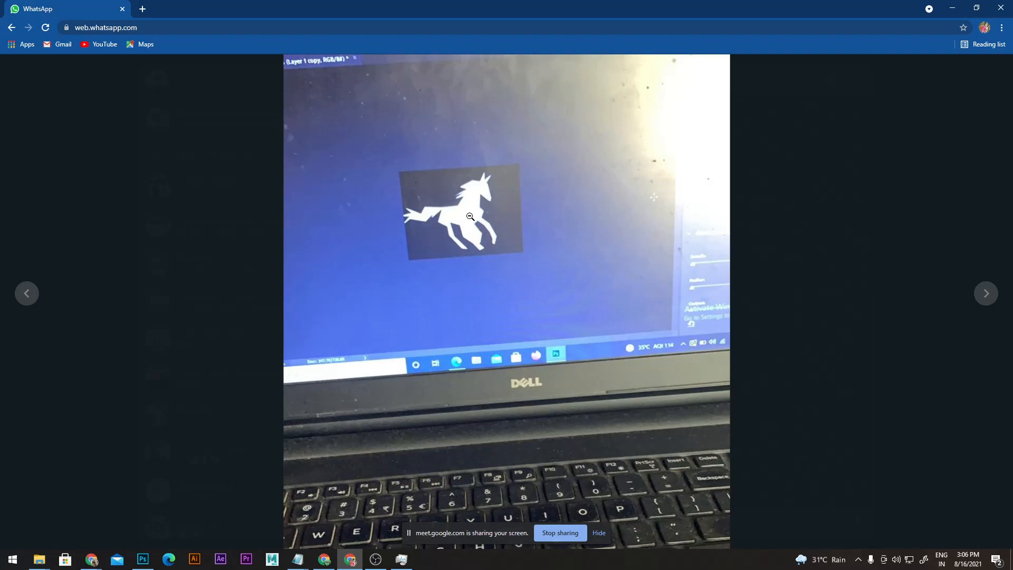
left_click(547, 284)
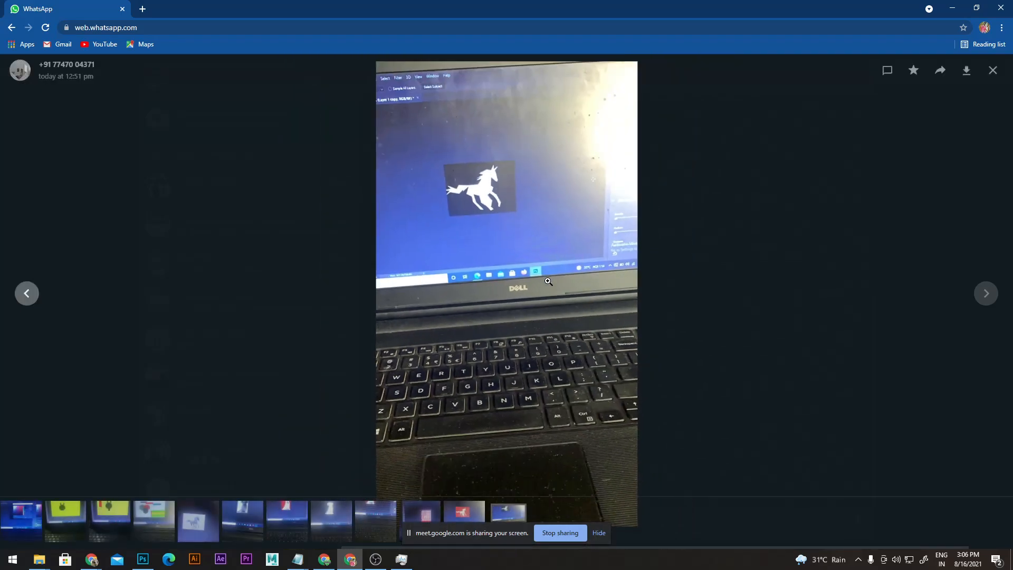
left_click(993, 70)
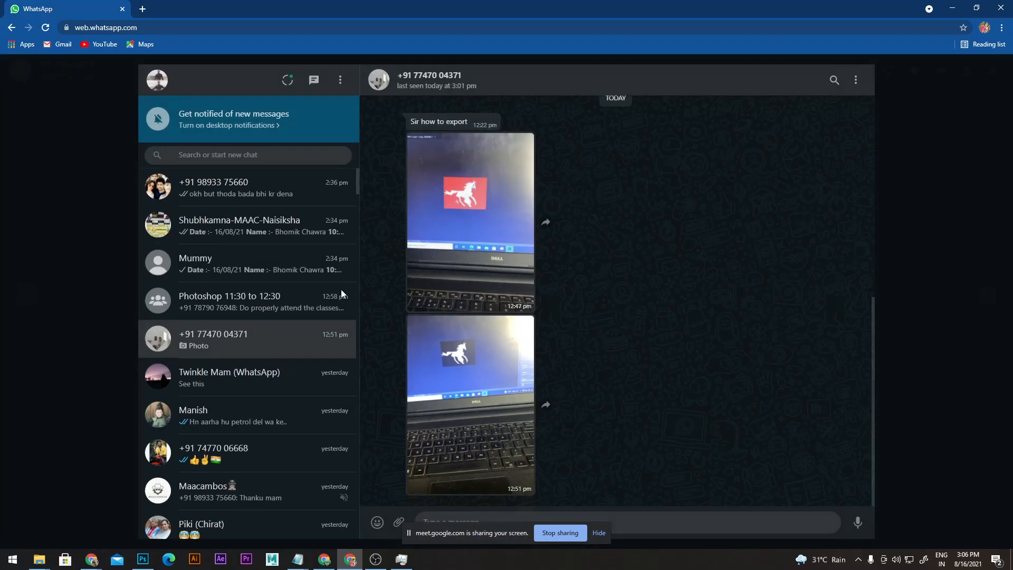
Step: Switch to Photoshop and move the owl copy slightly to X 0.31 in, Y 0.29 in
left_click(143, 559)
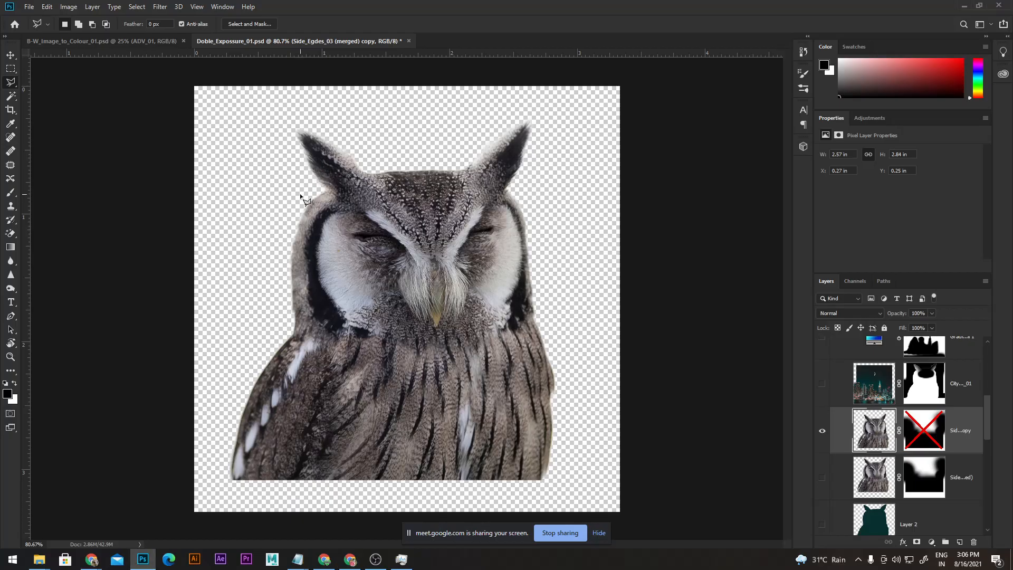
left_click(11, 55)
mouse_move(427, 241)
left_mouse_down()
mouse_move(428, 222)
mouse_move(430, 248)
left_mouse_up()
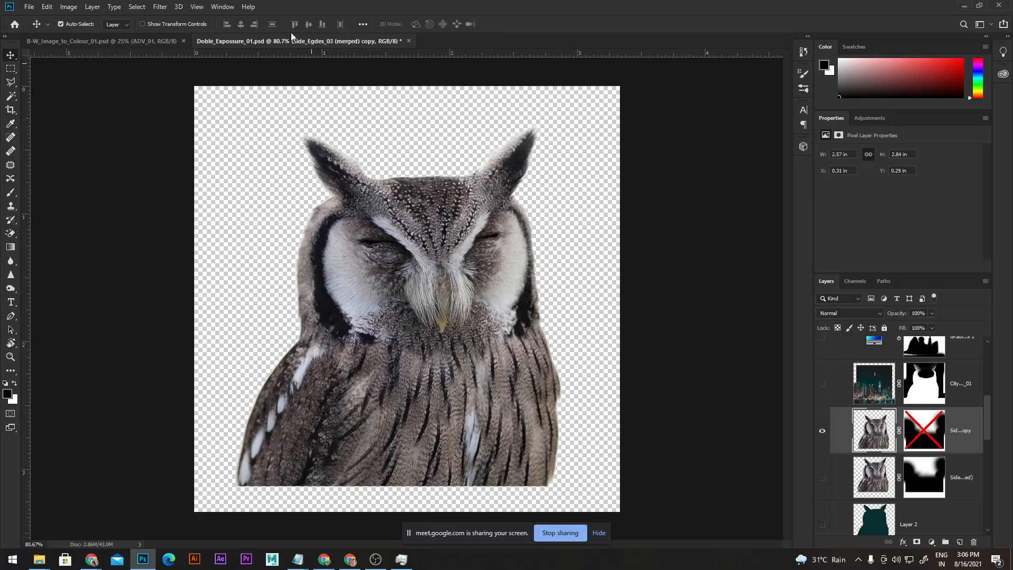
Step: Show the BG_01 layer behind the owl and move the owl copy down to Y 0.53 in
scroll(877, 385, "down", 3)
left_click(874, 375)
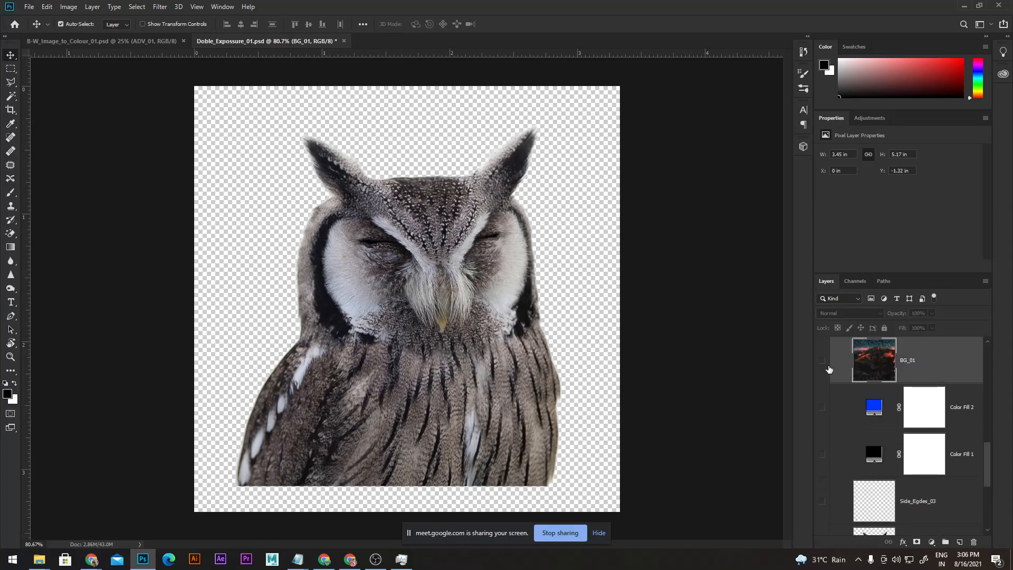
left_click(822, 359)
left_click_drag(419, 355, 417, 379)
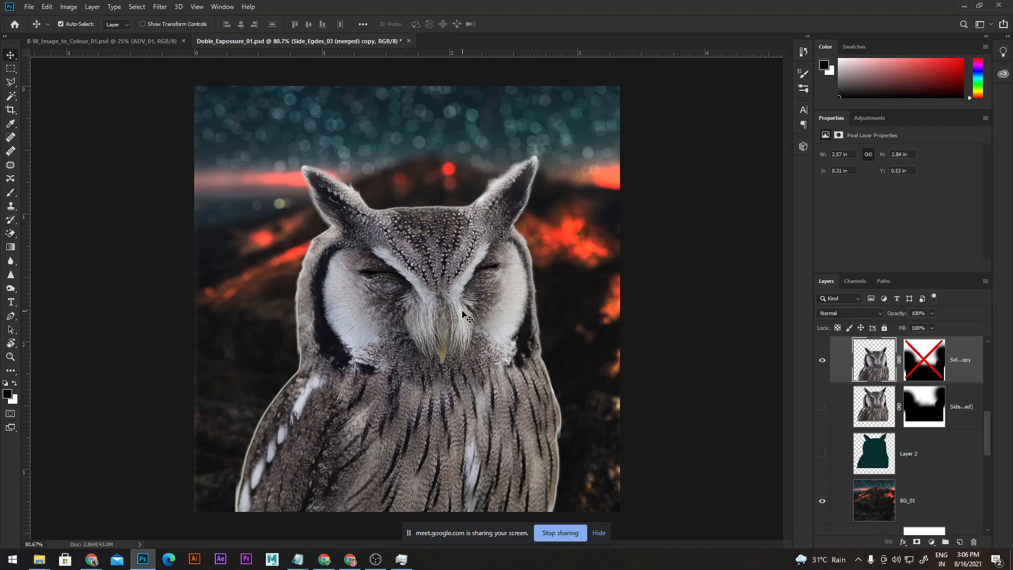
scroll(449, 299, "down", 3)
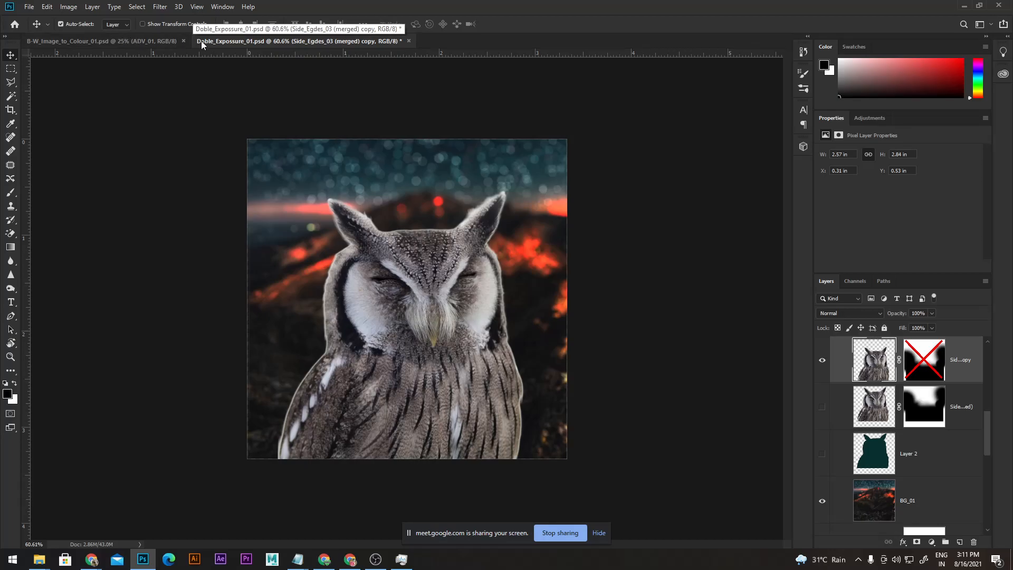
left_click(134, 40)
left_click(220, 43)
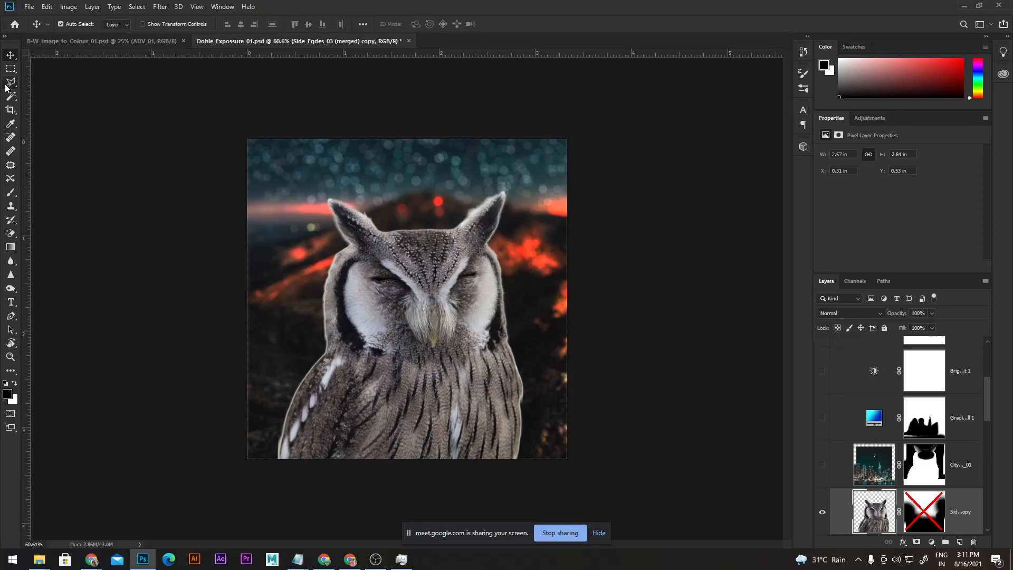
mouse_move(9, 84)
left_mouse_down()
mouse_move(64, 81)
mouse_move(68, 102)
left_mouse_up()
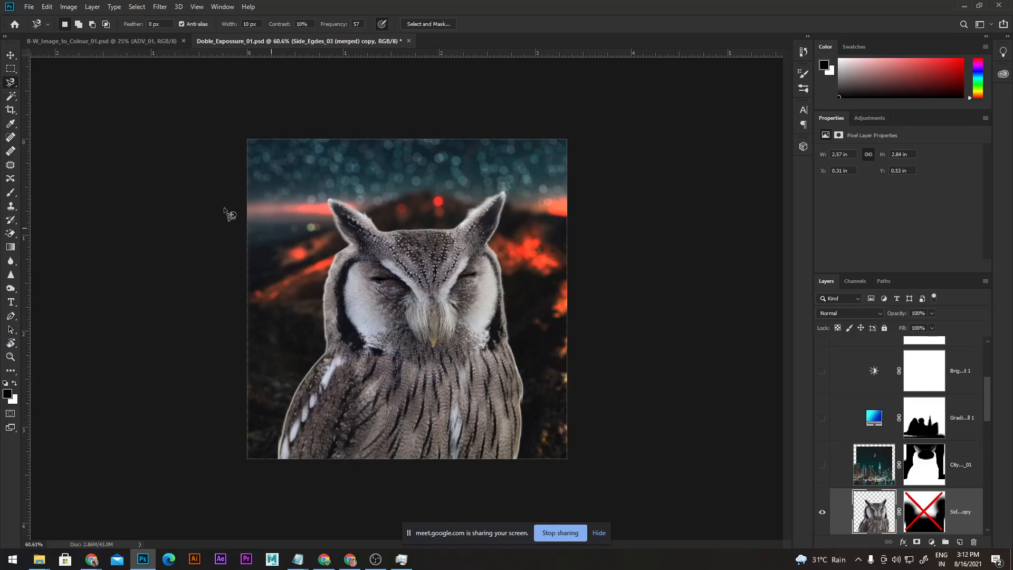
left_click(15, 55)
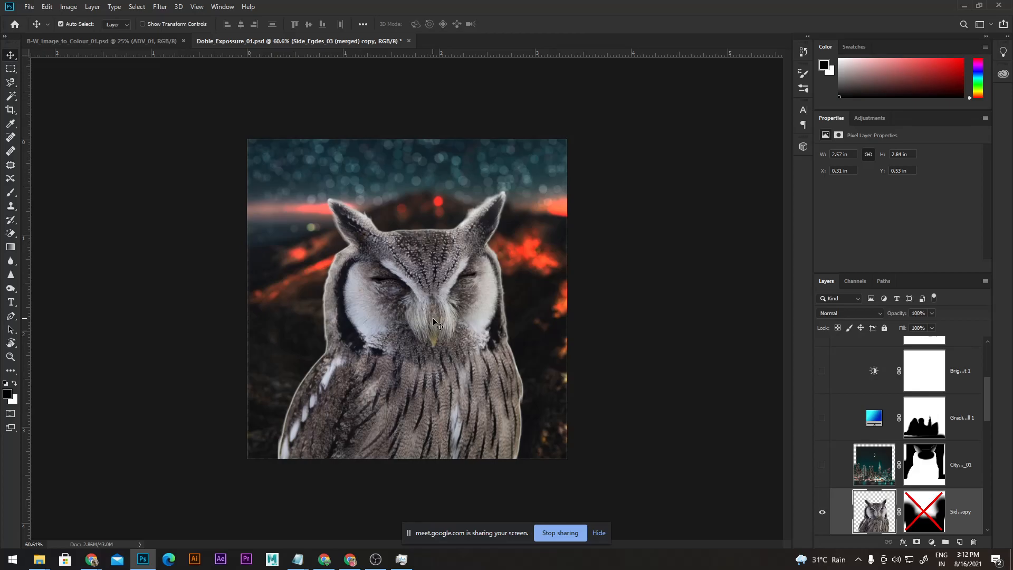
Step: Start a Save As of the owl composition and replace the file name with "owl_"
scroll(433, 319, "up", 4)
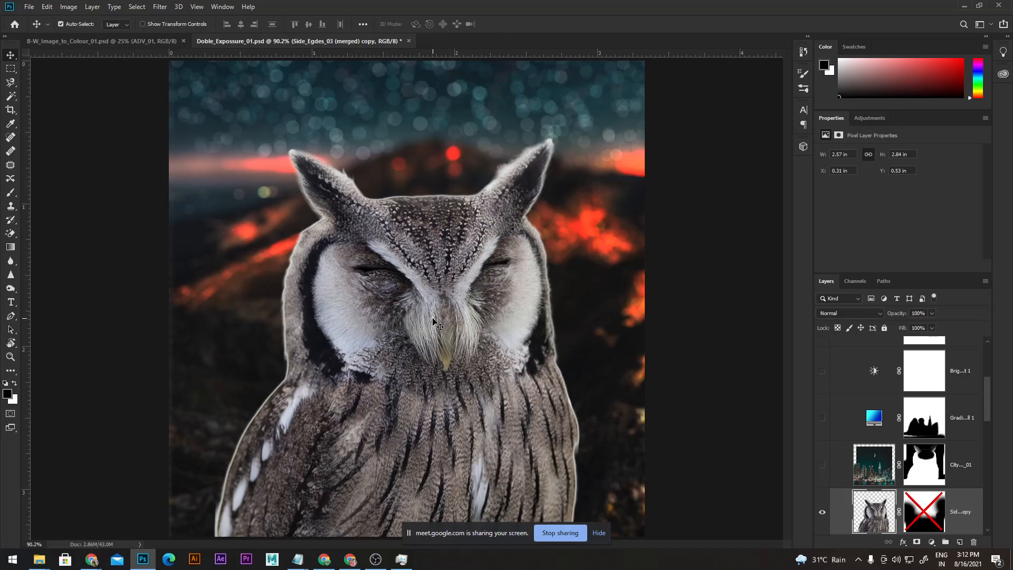
key("ctrl+shift+s")
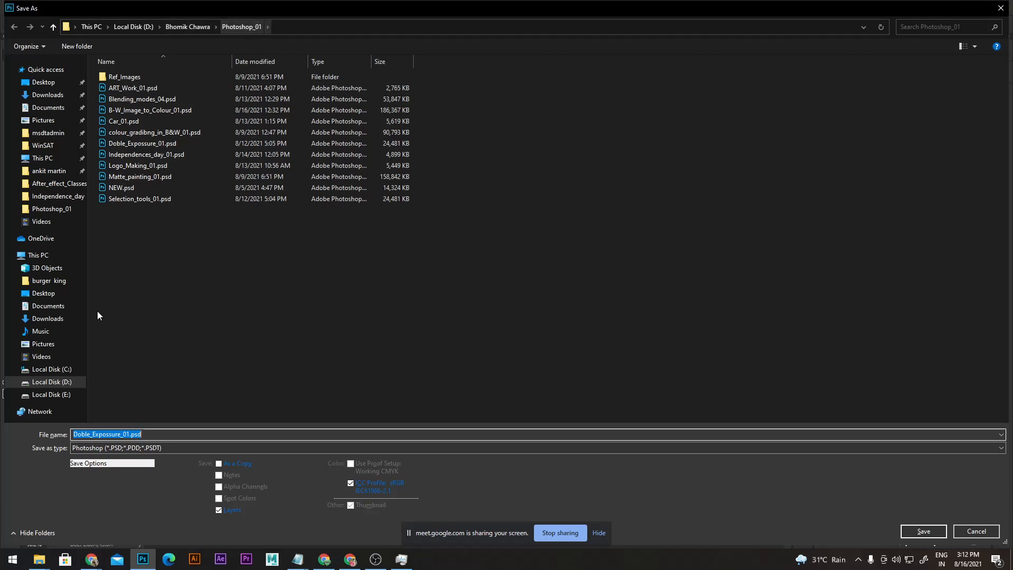
left_click(159, 434)
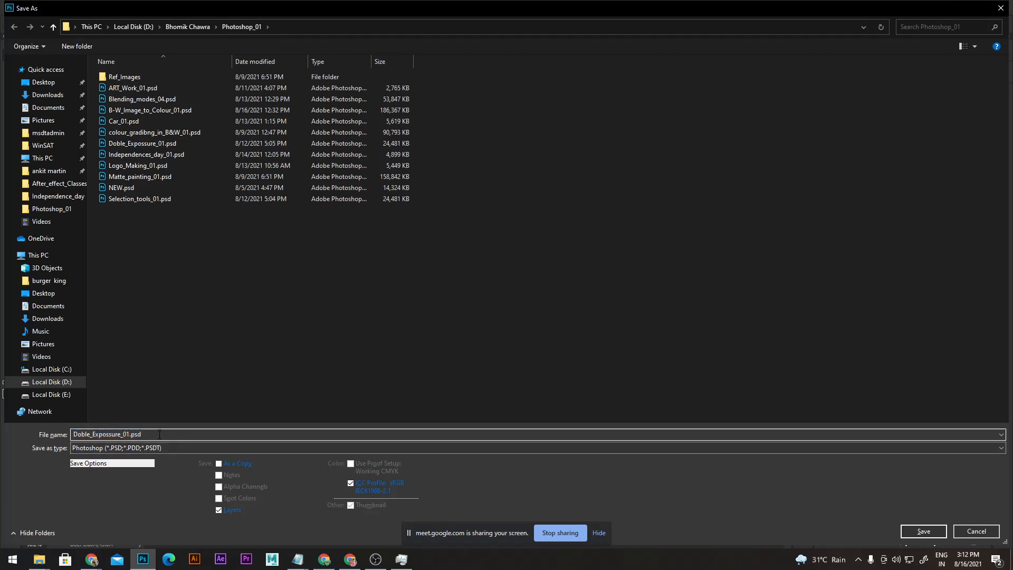
key("BackSpace")
key("BackSpace")
key("BackSpace")
key("BackSpace")
key("BackSpace")
key("BackSpace")
key("BackSpace")
key("BackSpace")
key("BackSpace")
key("BackSpace")
key("BackSpace")
key("BackSpace")
key("BackSpace")
key("BackSpace")
key("BackSpace")
key("BackSpace")
key("BackSpace")
key("BackSpace")
key("BackSpace")
key("BackSpace")
type("o")
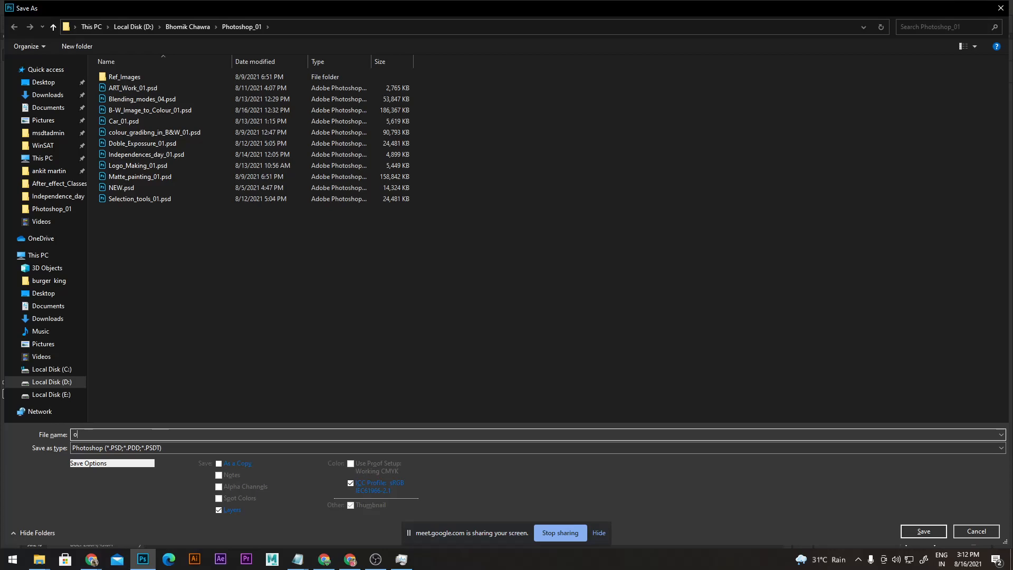
type("wl_")
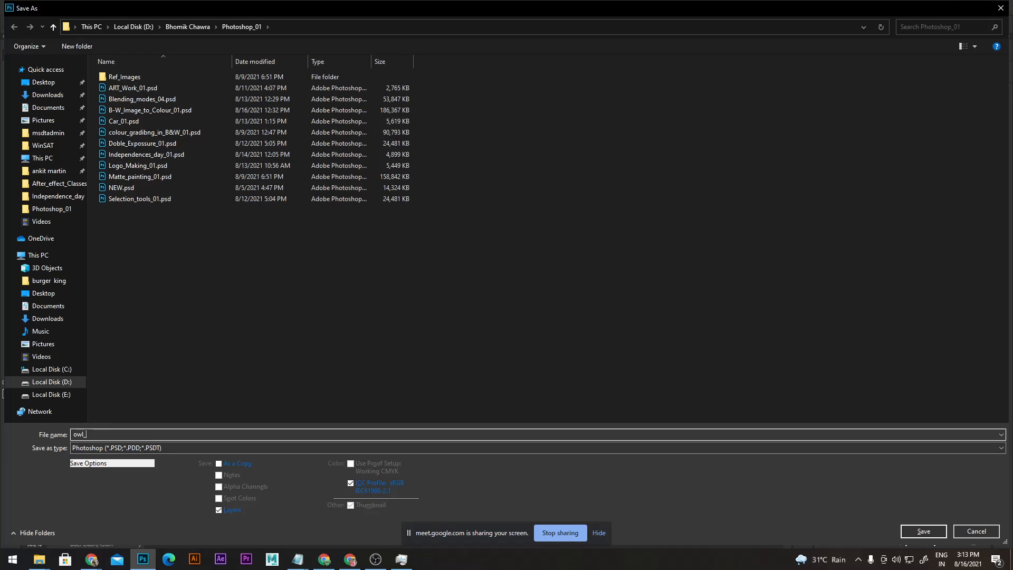
Step: Choose JPEG as the file format and save owl_.jpg in the Photoshop_01 folder
left_click(181, 446)
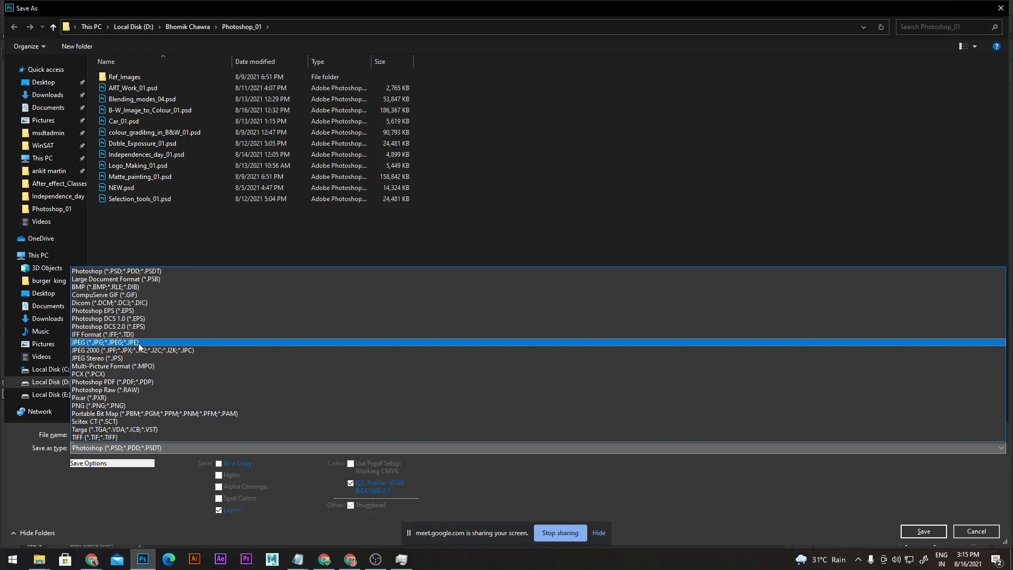
left_click(138, 343)
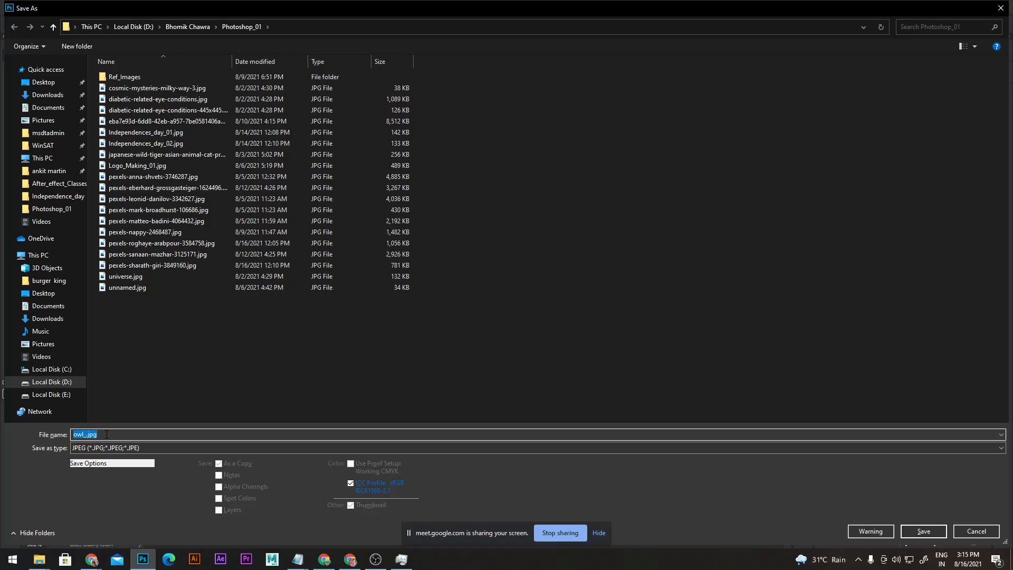
left_click(168, 447)
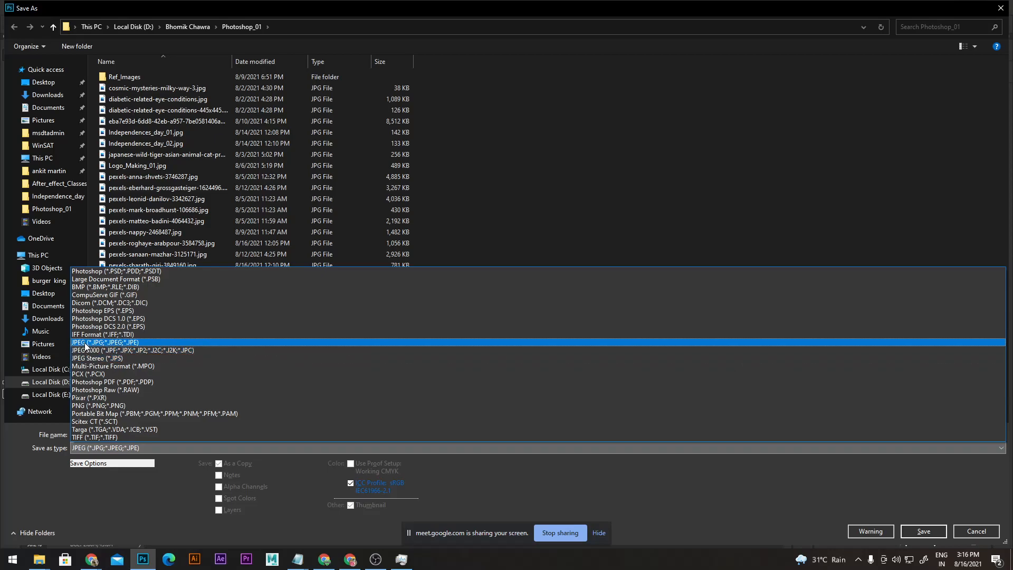
left_click(85, 342)
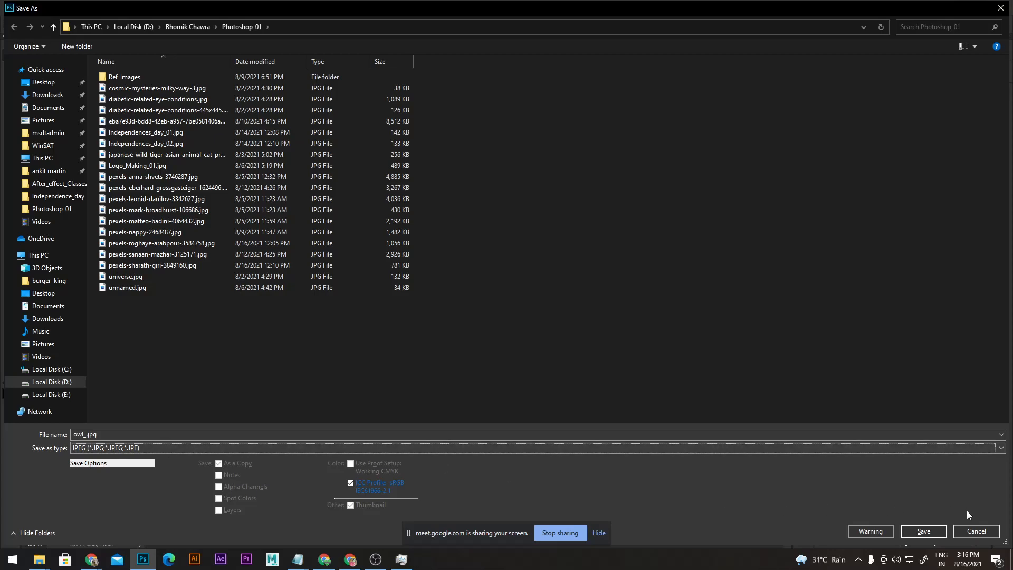
left_click(929, 533)
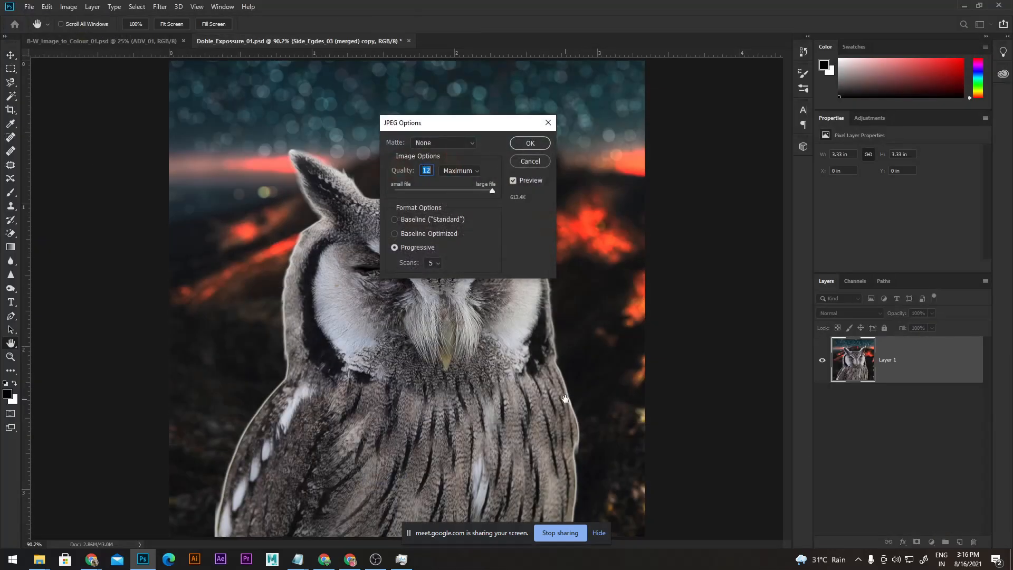
Step: Complete the JPEG export with Matte None, quality 12 Maximum and the Progressive format option
left_click_drag(442, 132, 389, 130)
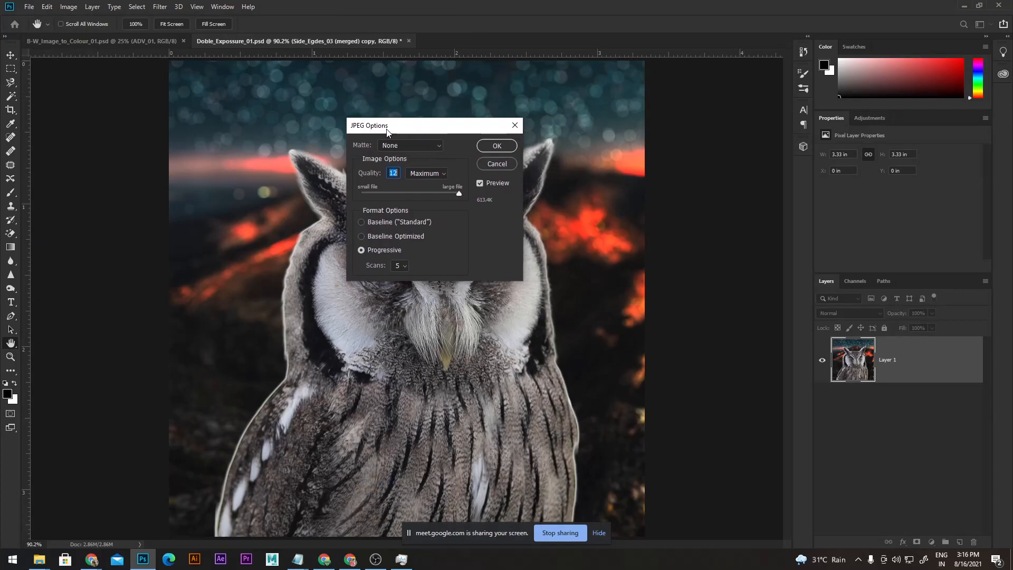
left_click(428, 145)
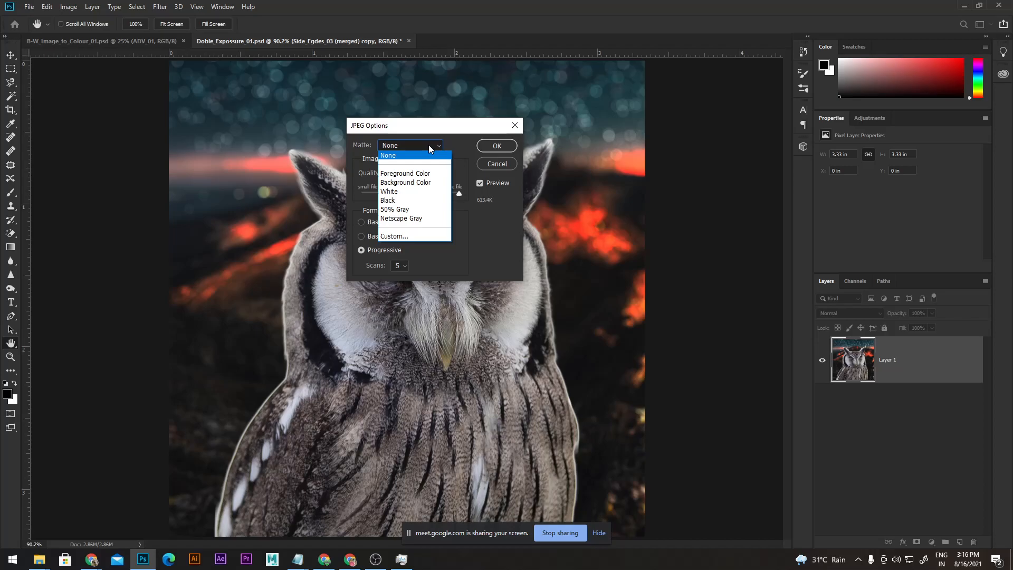
left_click(419, 145)
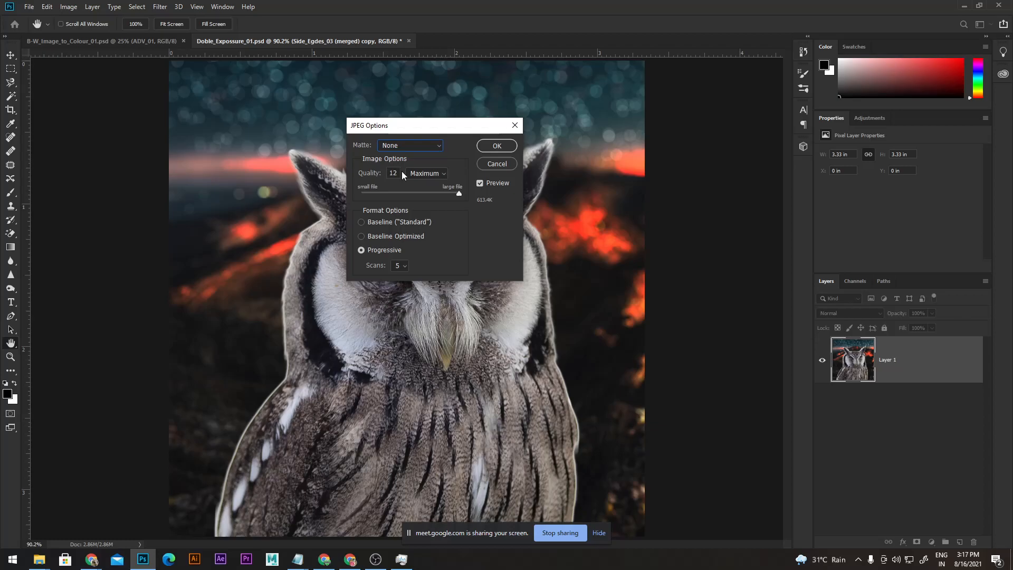
left_click(438, 173)
left_click(497, 146)
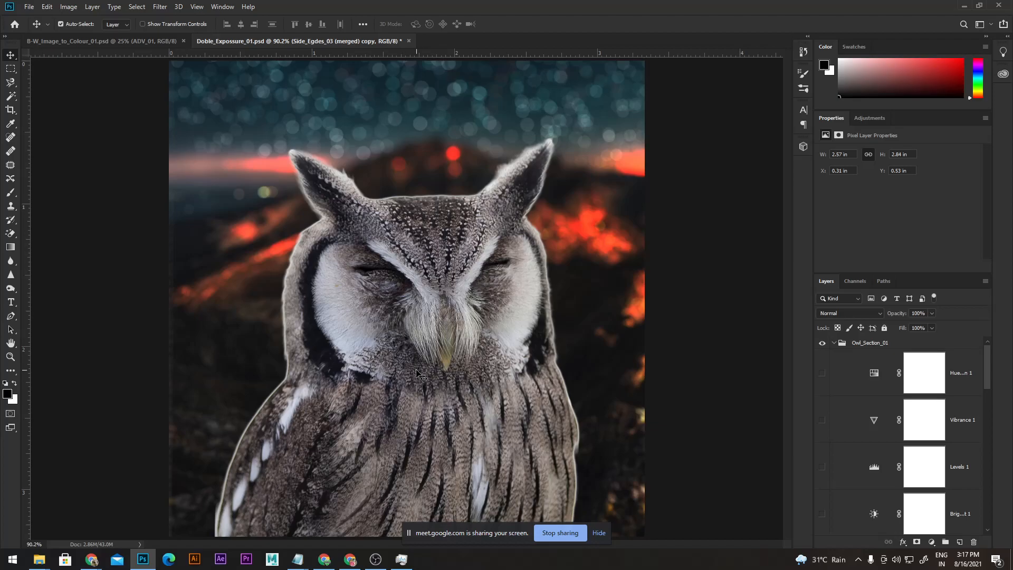
Step: Switch to File Explorer, browse to the Photoshop_01 folder on Local Disk (D:) and open the exported owl_.jpg for viewing
mouse_move(42, 559)
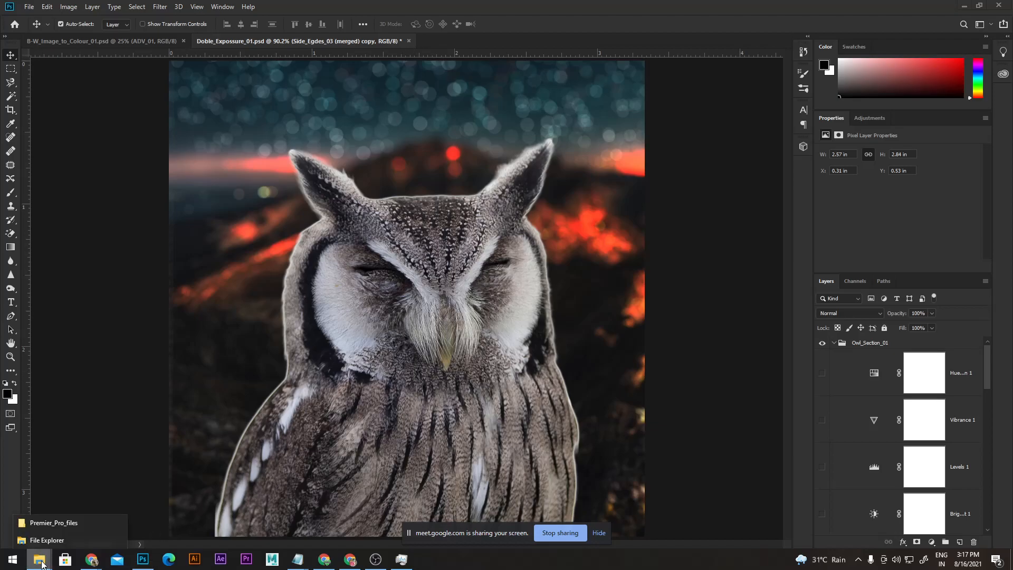
left_click(59, 540)
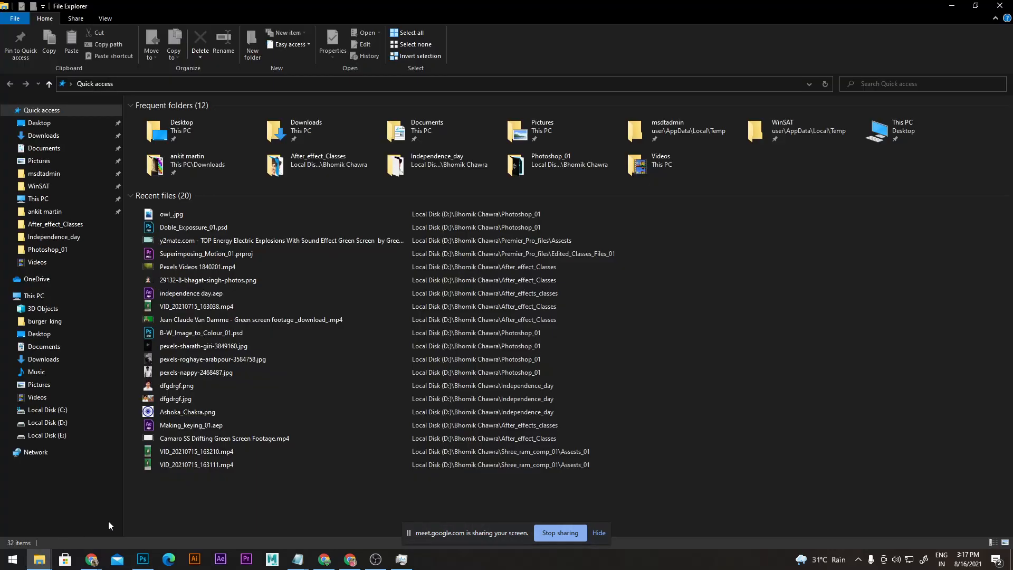
left_click(50, 297)
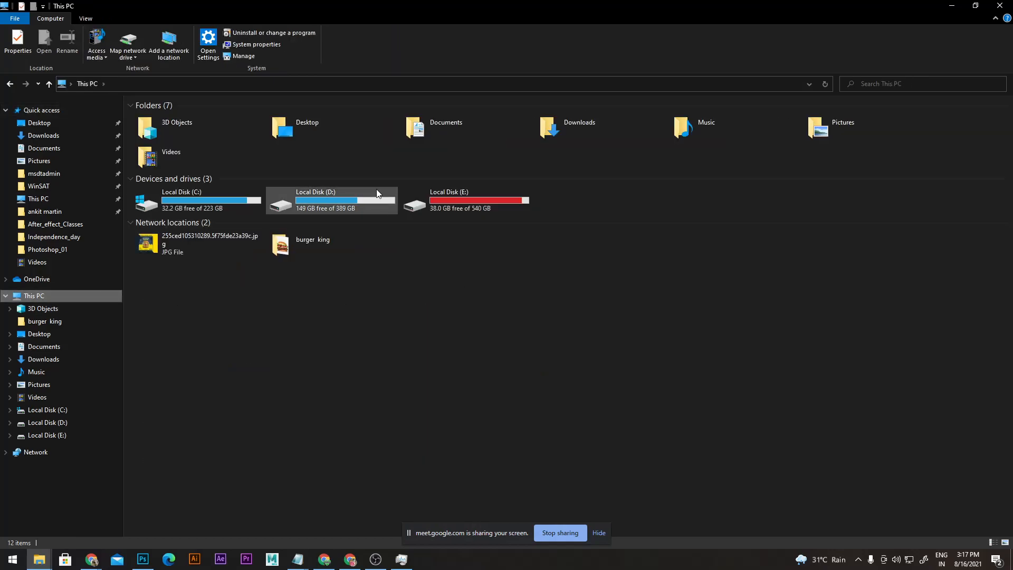
left_click(377, 193)
double_click(353, 195)
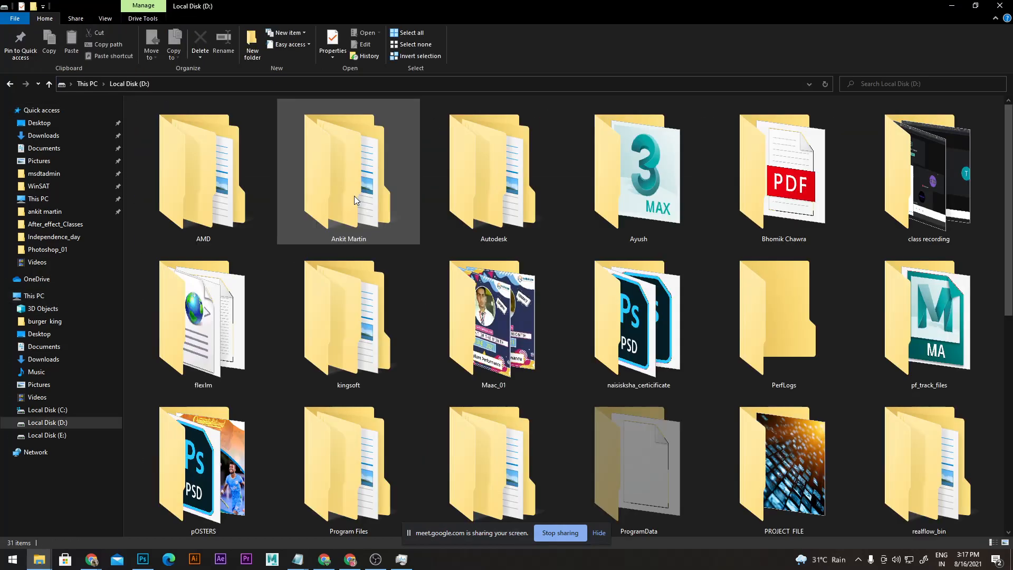
double_click(818, 222)
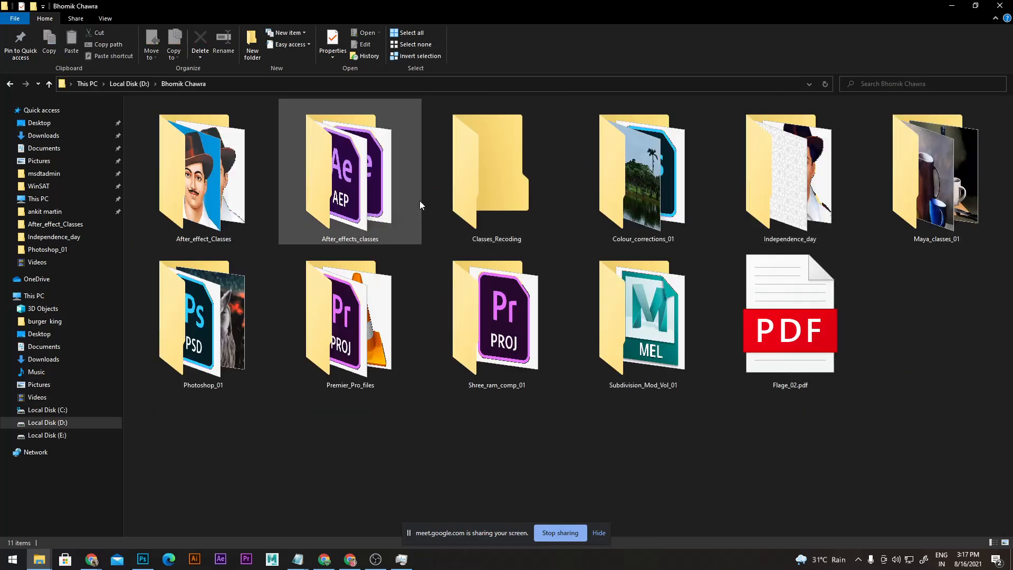
double_click(245, 316)
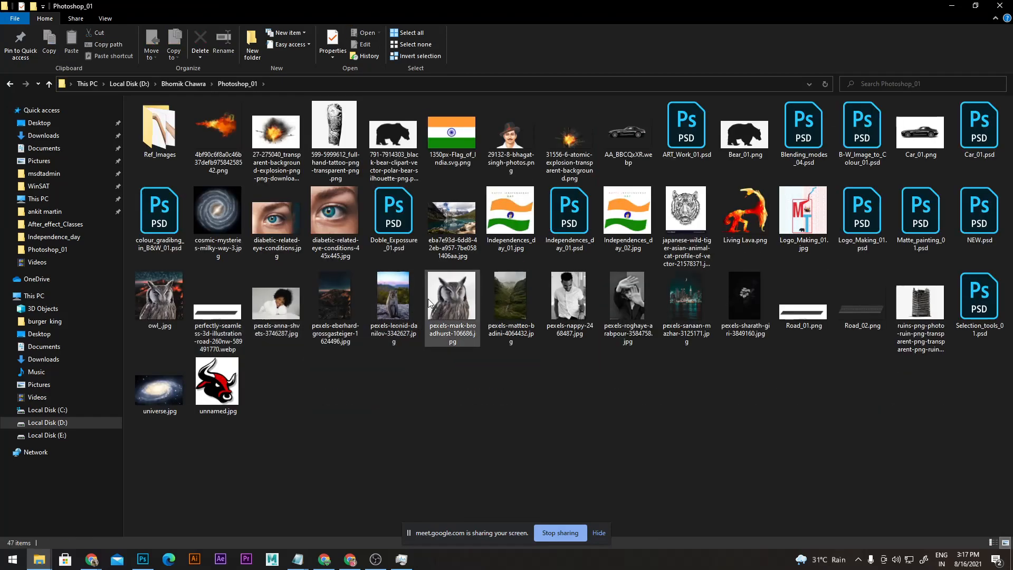
left_click(152, 307)
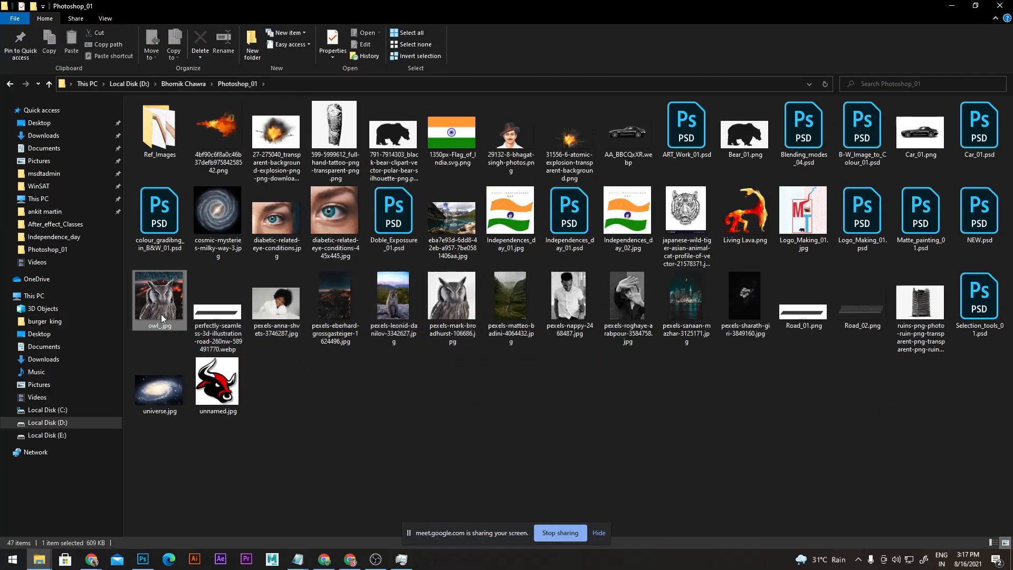
double_click(153, 307)
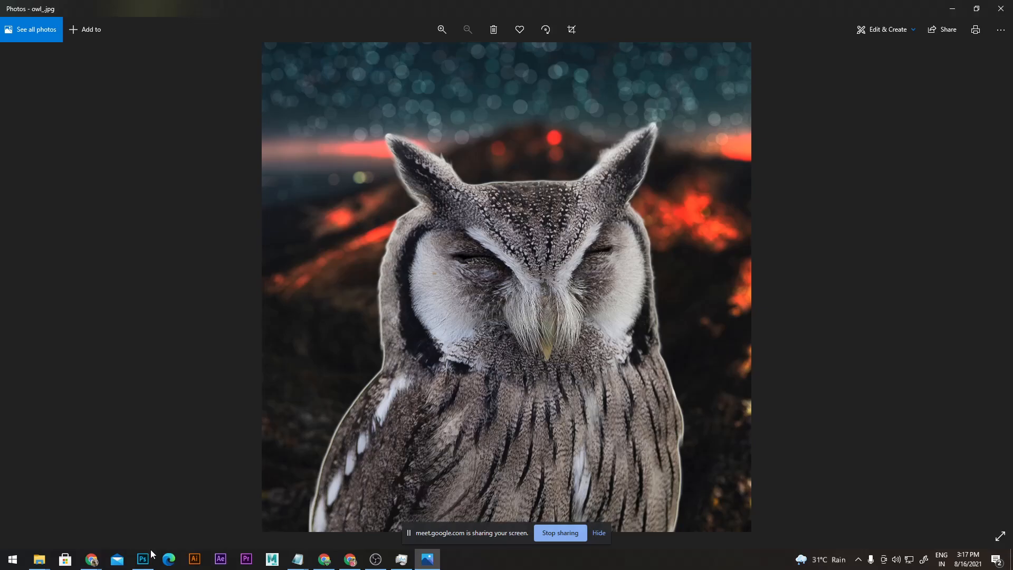
Step: Switch back to Photoshop and open the Export As settings for the owl composition
mouse_move(142, 559)
left_click(147, 531)
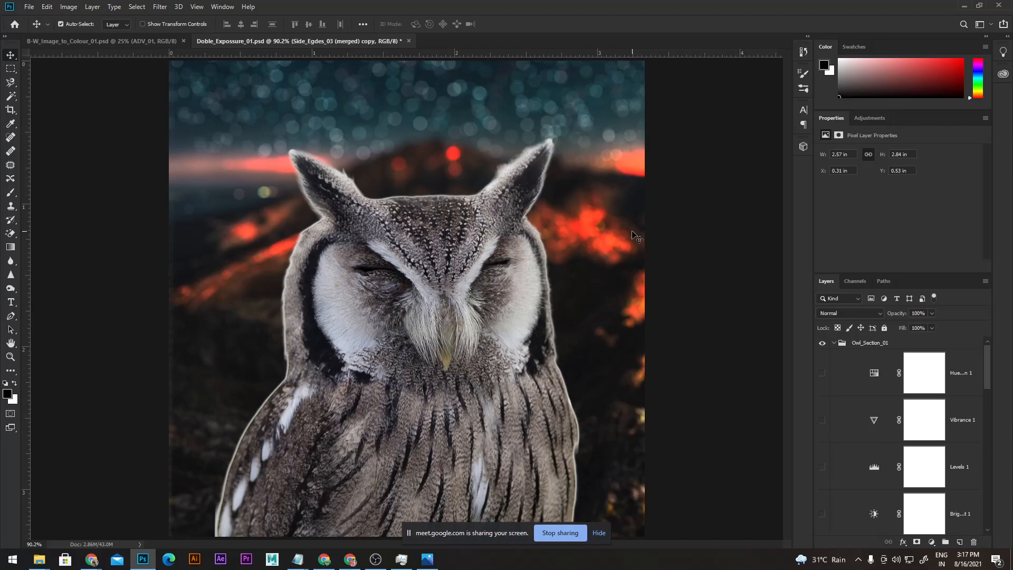
left_click(28, 11)
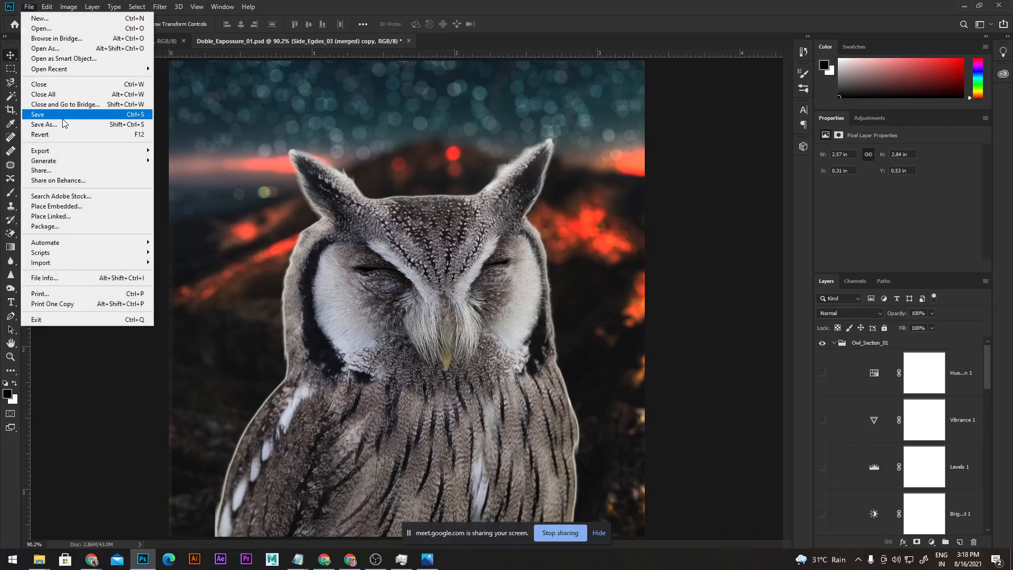
mouse_move(79, 152)
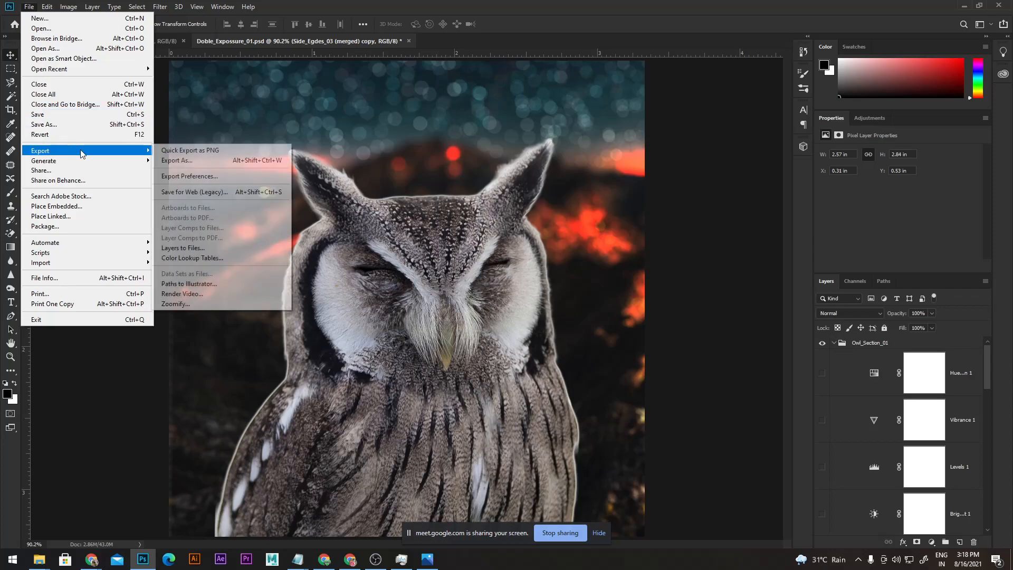
left_click(183, 161)
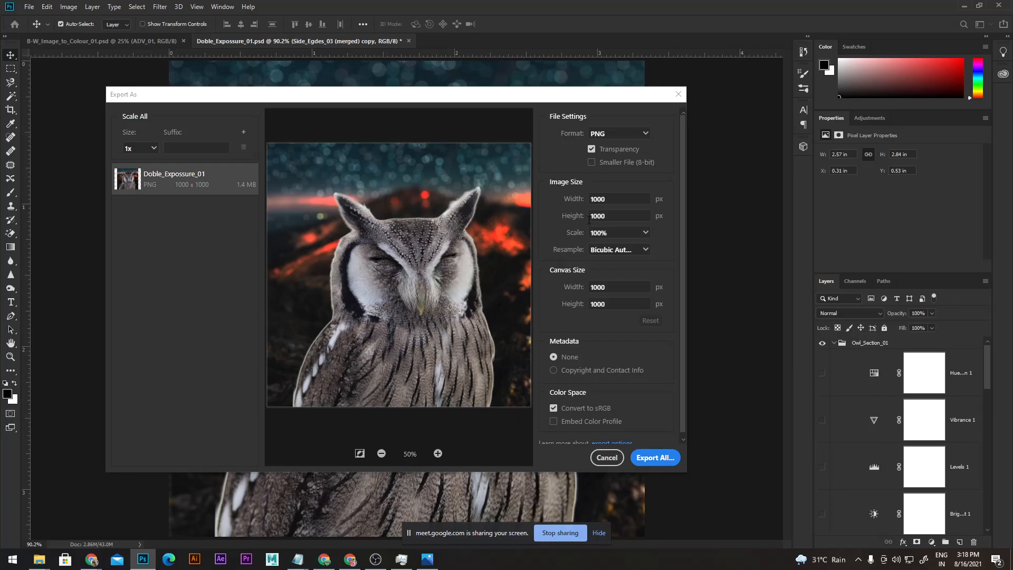
left_click_drag(507, 99, 529, 104)
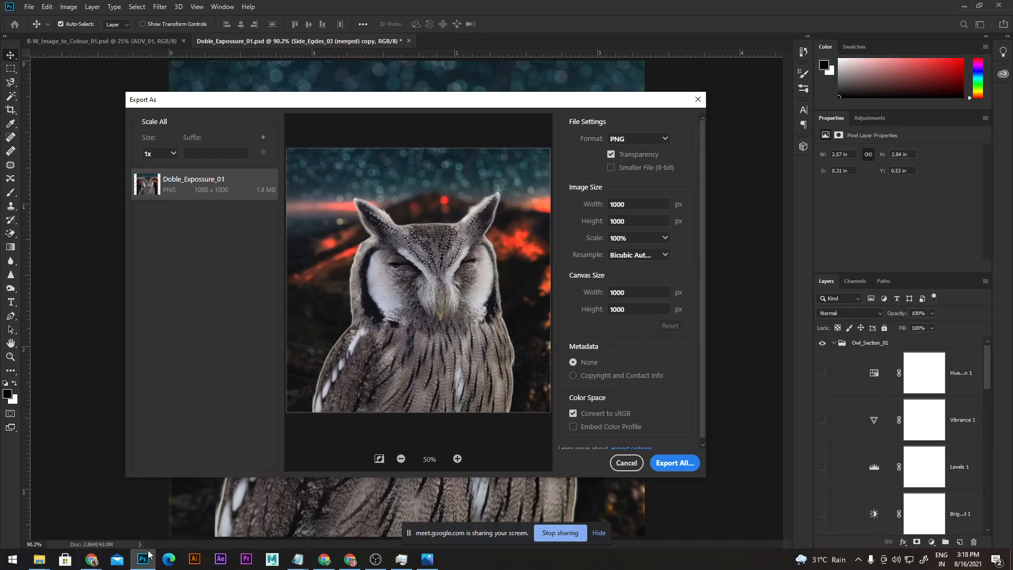
Step: Attach owl_.jpg from the Photoshop_01 folder to the open WhatsApp chat and send it
left_click(56, 541)
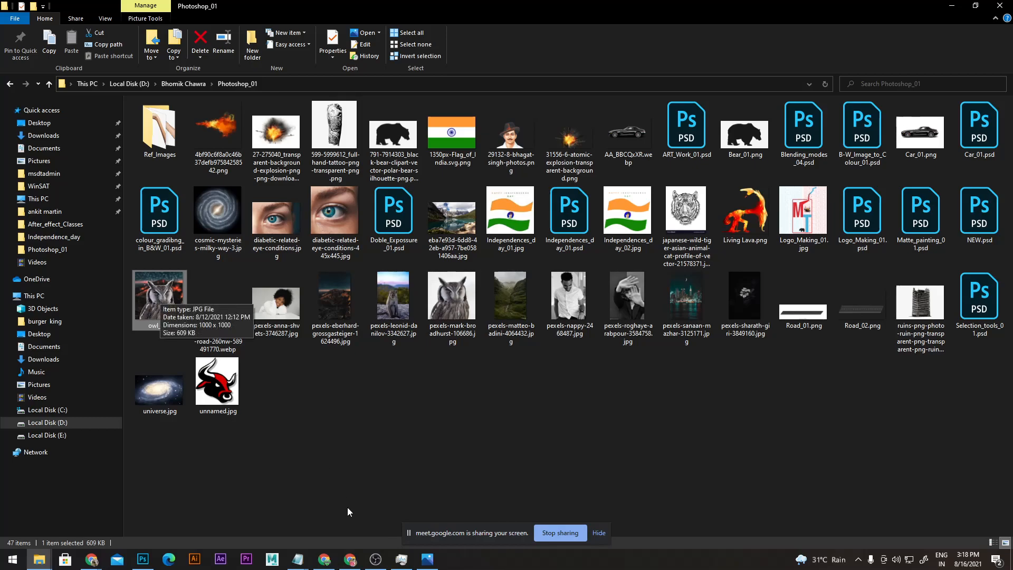
left_click(350, 559)
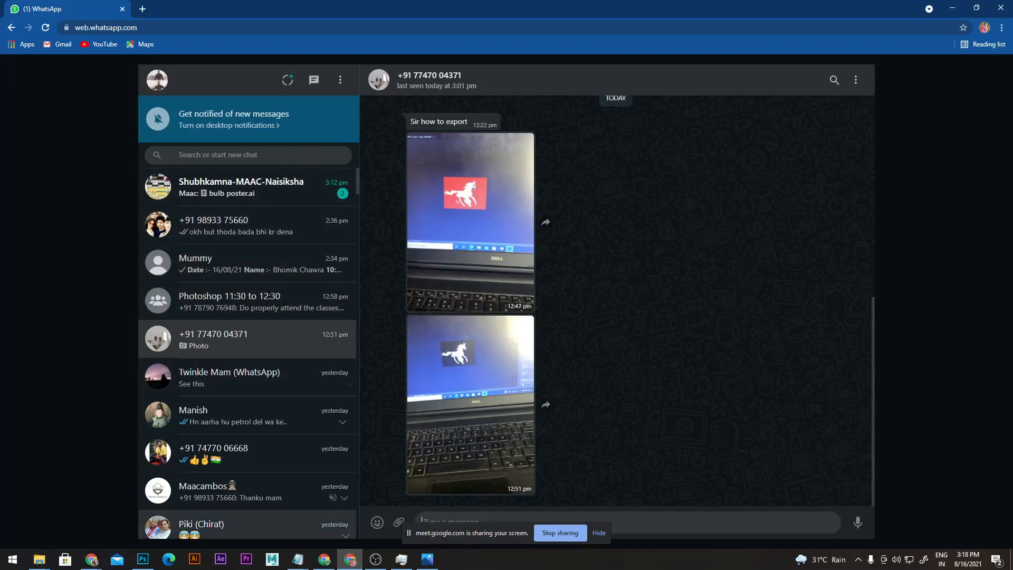
mouse_move(40, 558)
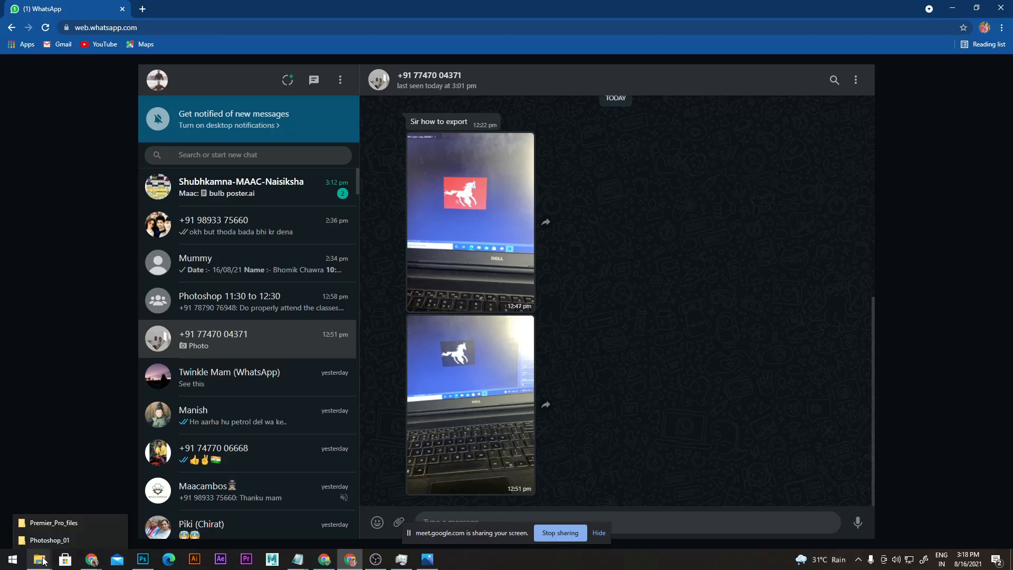
left_click(70, 540)
left_click_drag(163, 305, 581, 420)
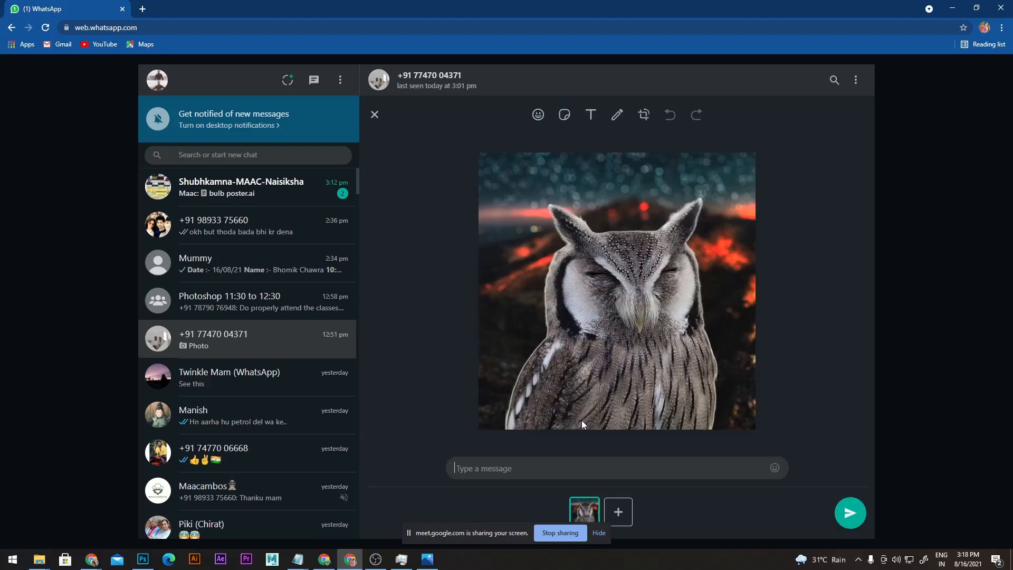
left_click(850, 513)
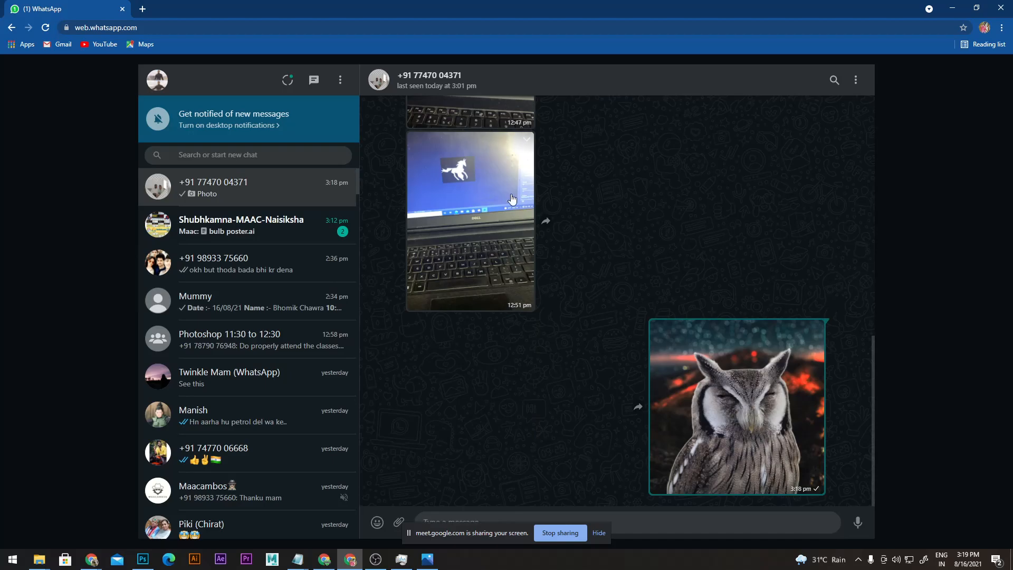
Step: Examine the white horse cutout photos in the WhatsApp chat, close the photo viewer and minimize the browser
left_click(471, 207)
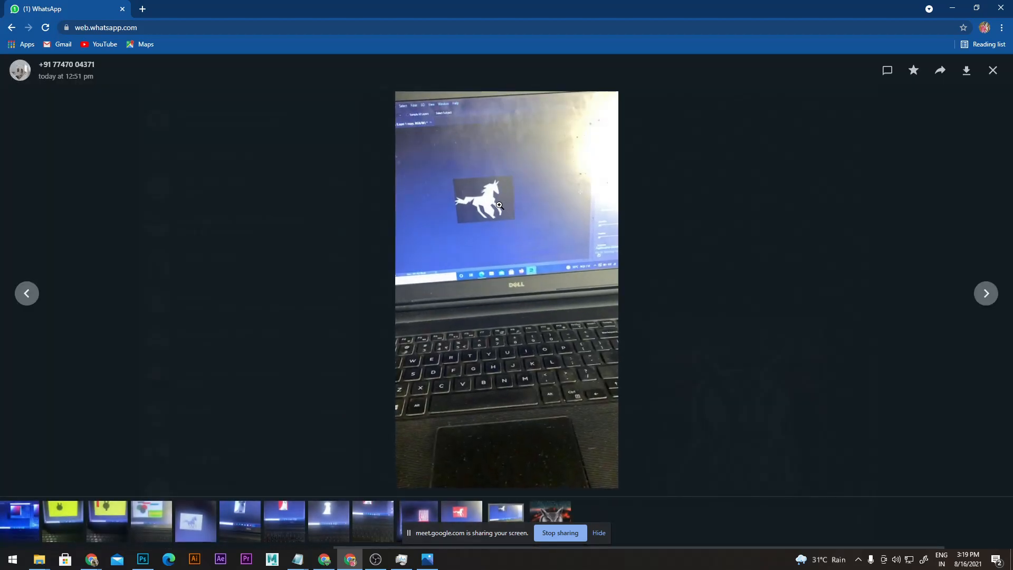
left_click(27, 293)
left_click(986, 294)
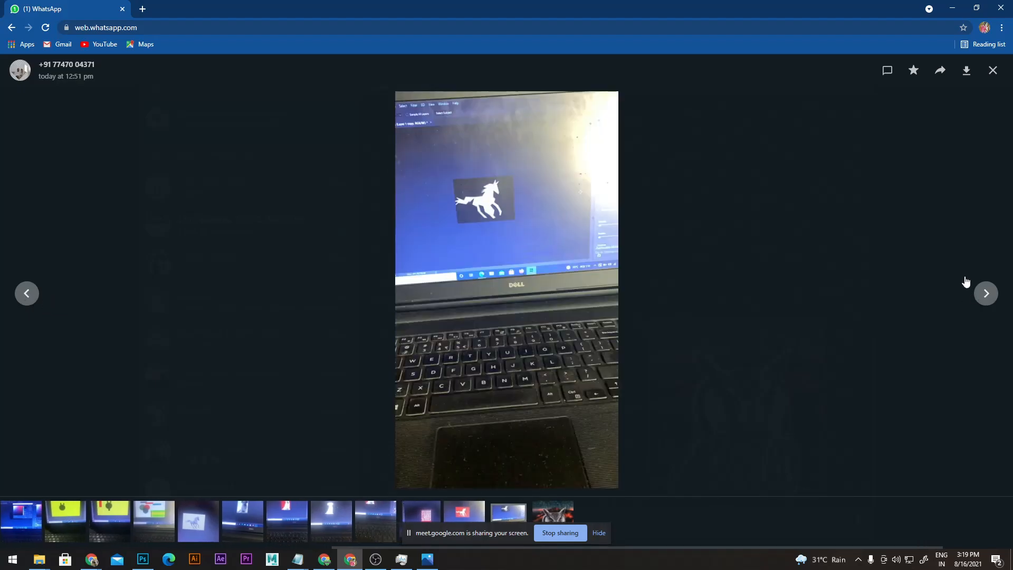
left_click(993, 71)
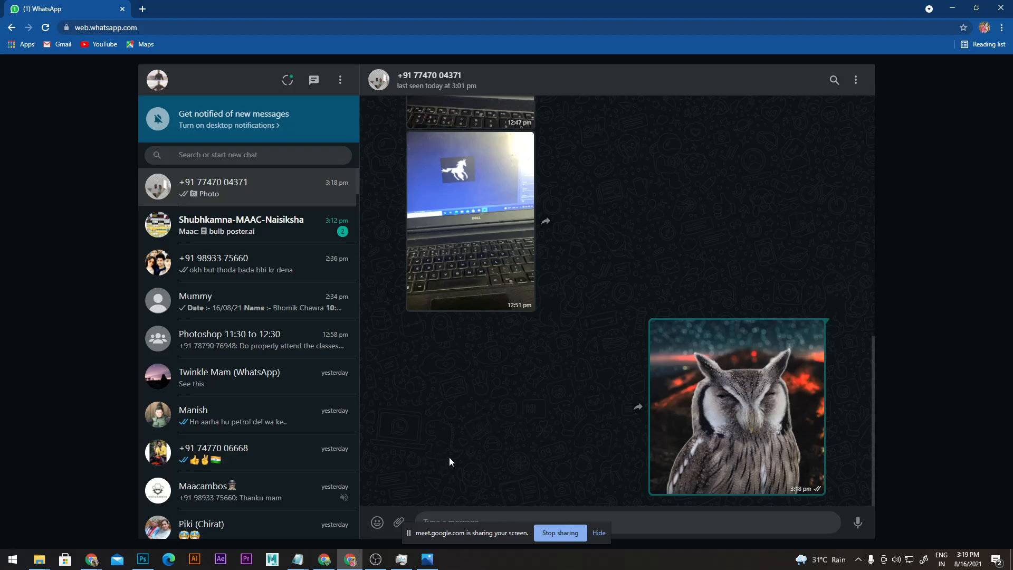
left_click(953, 8)
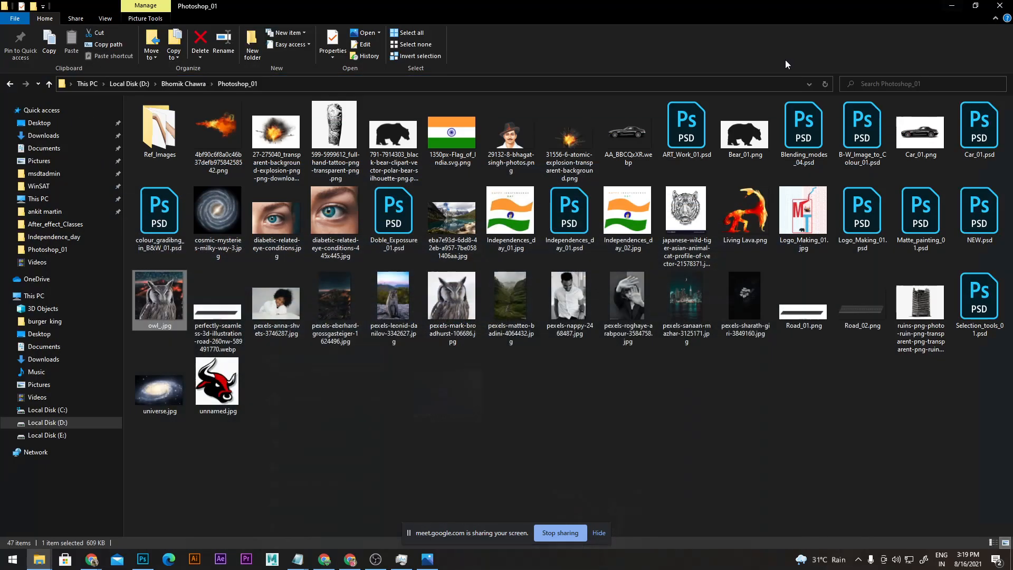
Step: Return to Photoshop, close Export As without exporting and select the Owl_Section_01 layer group
left_click(493, 406)
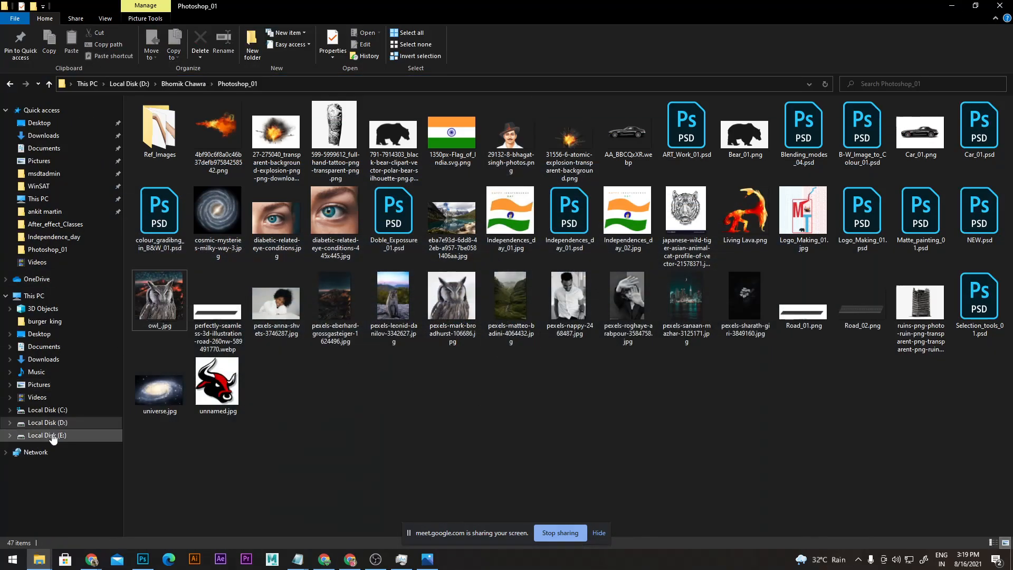
left_click(141, 566)
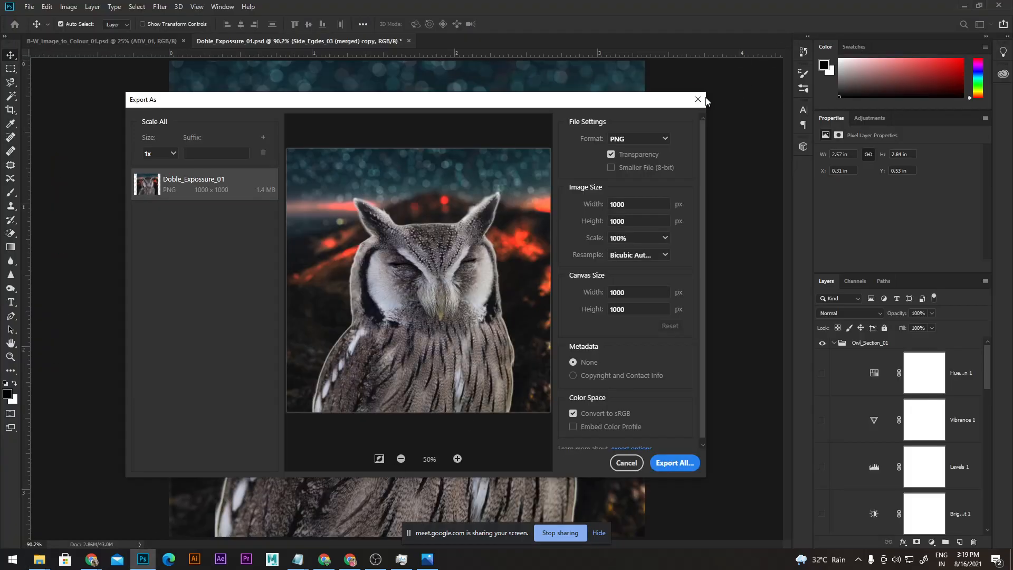
left_click(696, 100)
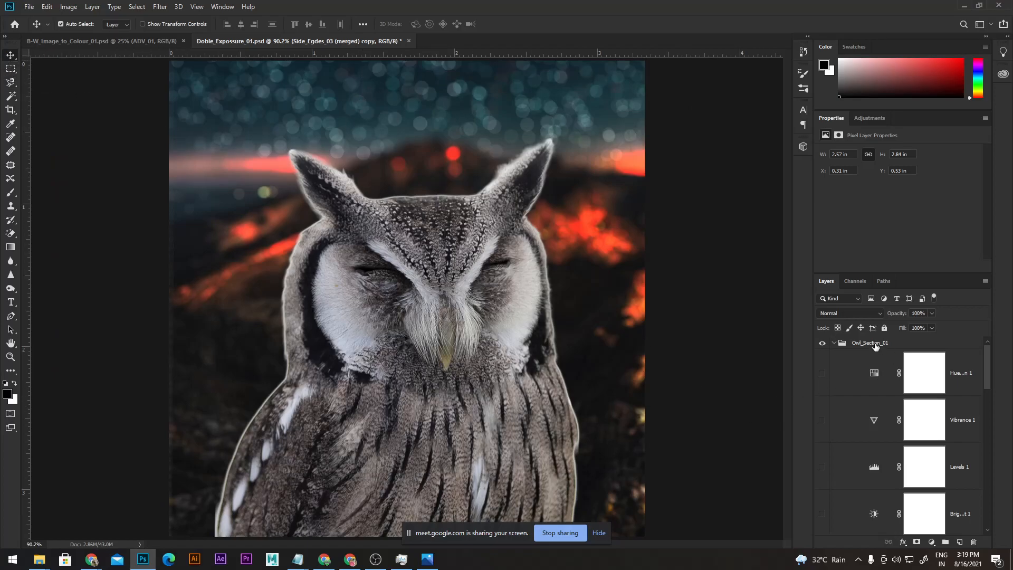
left_click(848, 343)
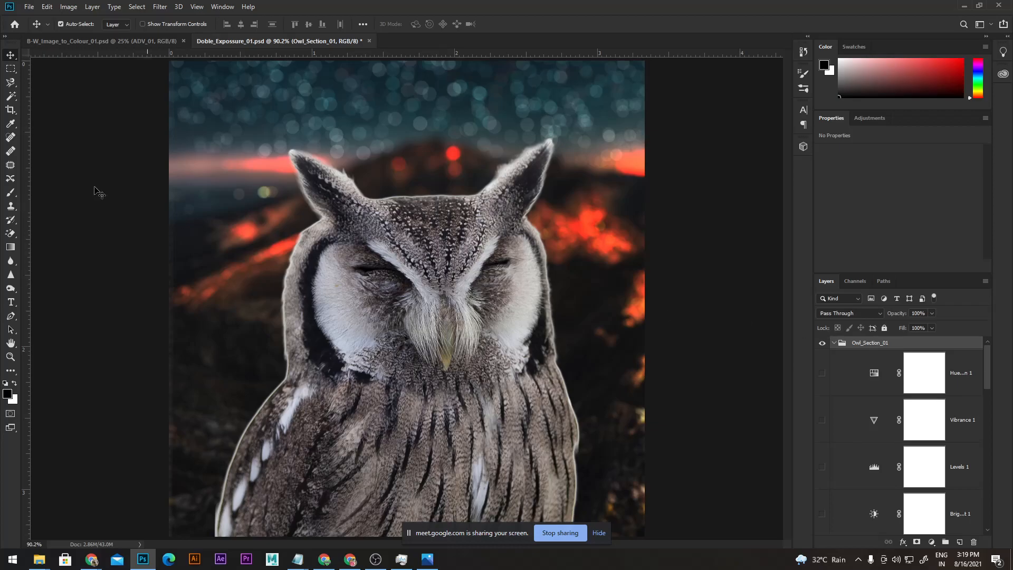
Step: Glance at the B-W_Image_to_Colour_01 document, return to Doble_Expossure_01 and make the City_ninght_01 layer visible
left_click(124, 39)
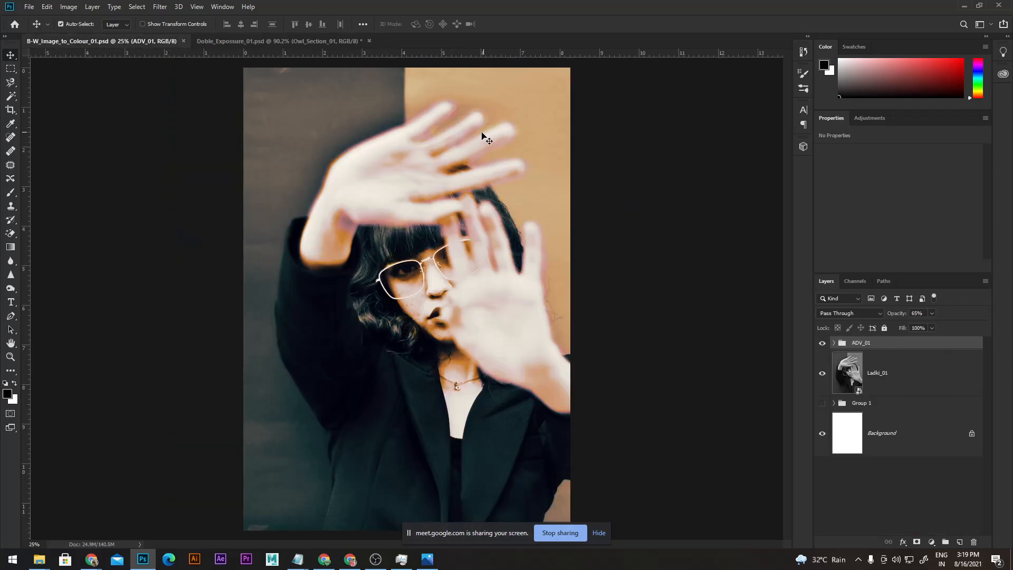
left_click(220, 40)
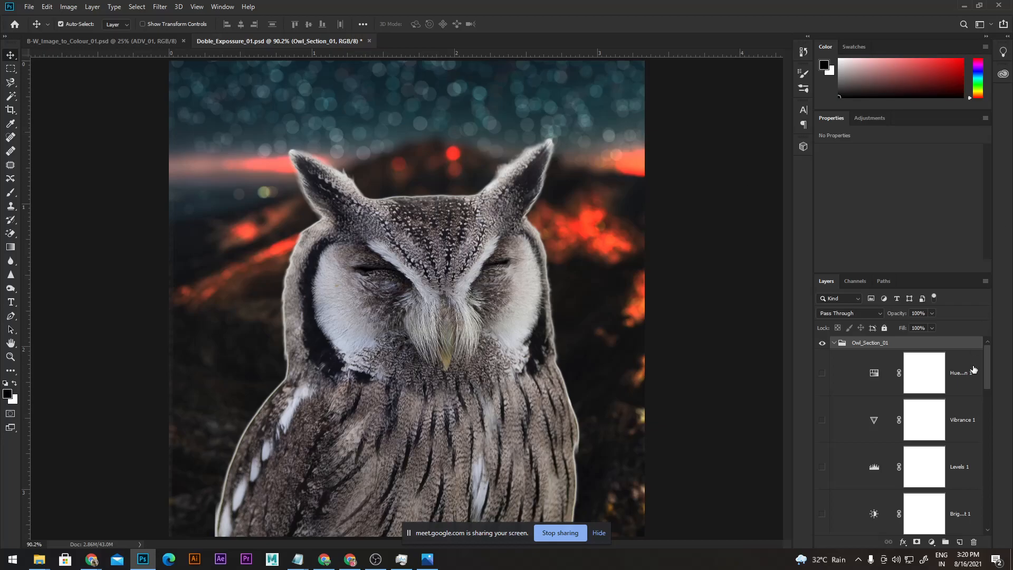
scroll(921, 402, "down", 5)
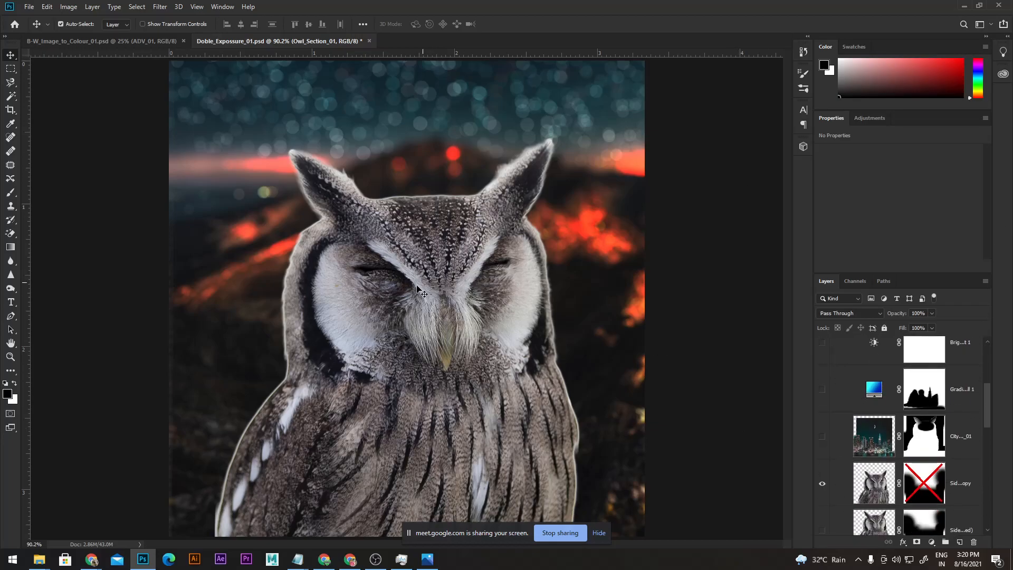
left_click(462, 316)
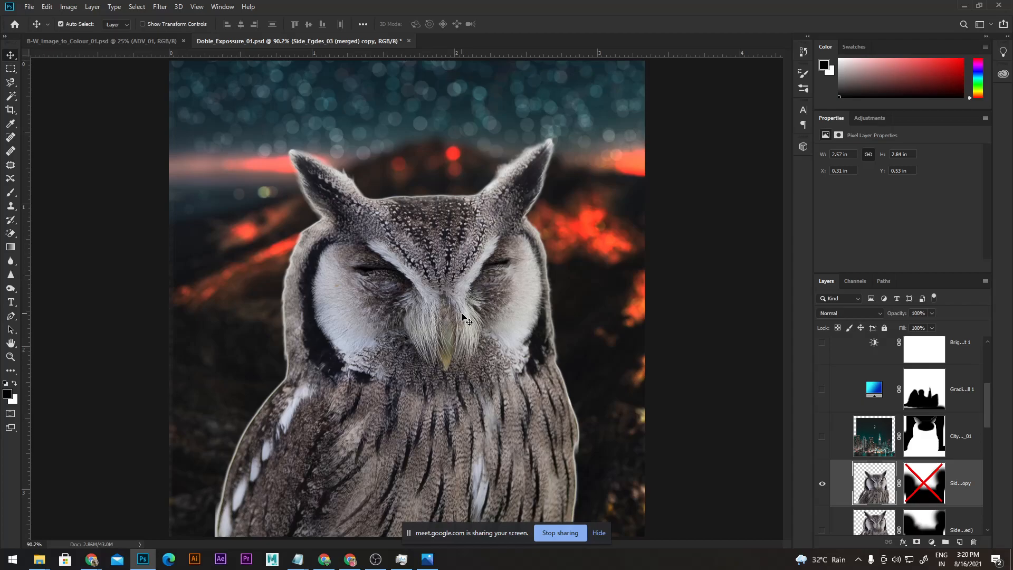
left_click(886, 447)
left_click(822, 437)
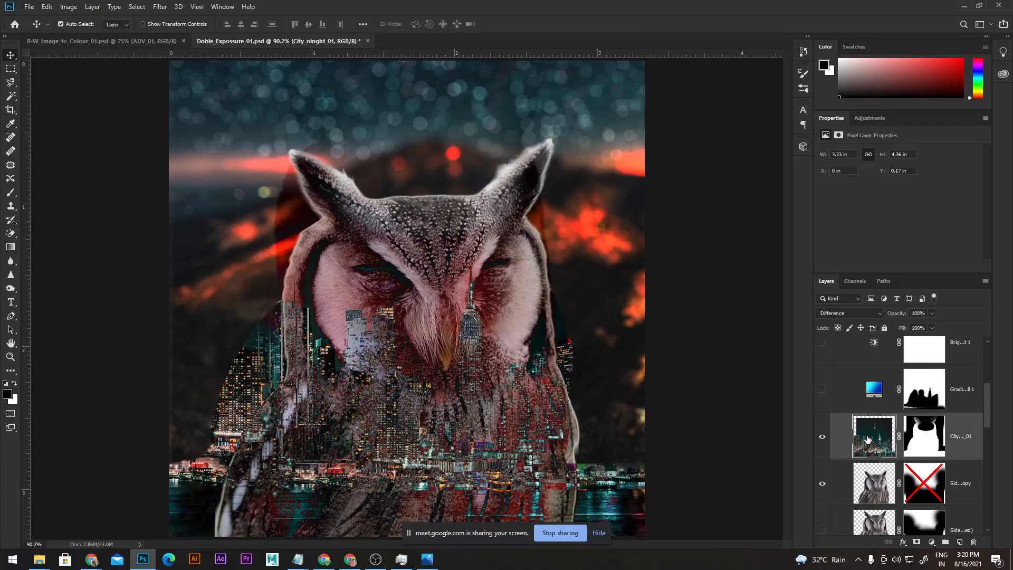
Step: Enable the layer mask on the Side_Egdes_03 (merged) copy owl layer and disable it again to compare the blend
left_click(923, 484, "shift")
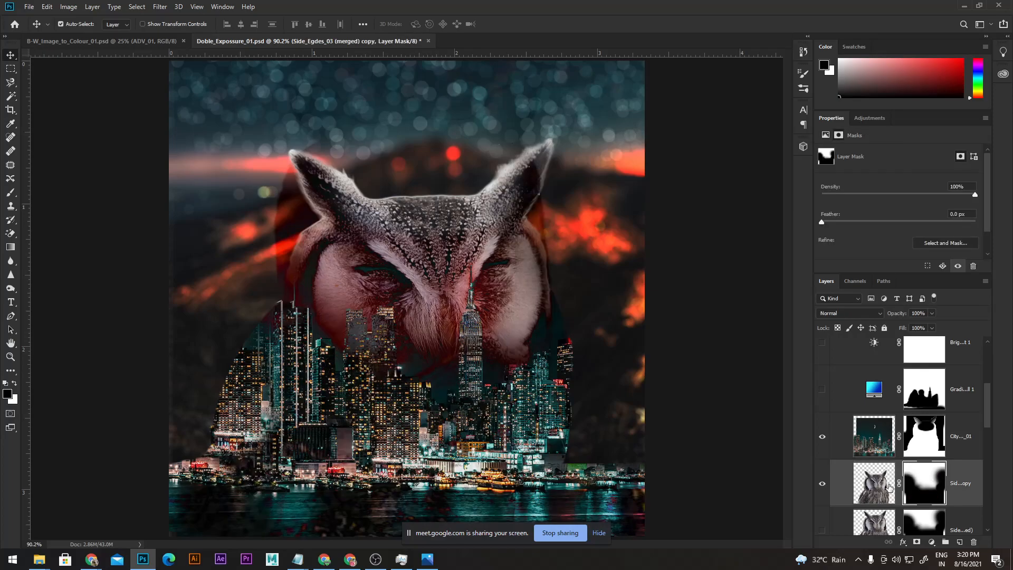
scroll(876, 469, "down", 1)
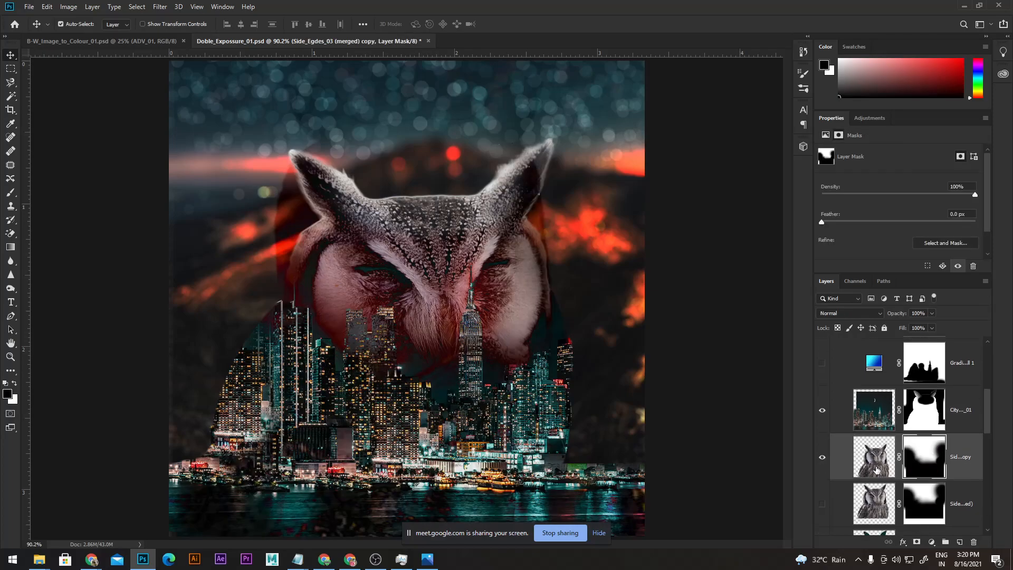
right_click(915, 458)
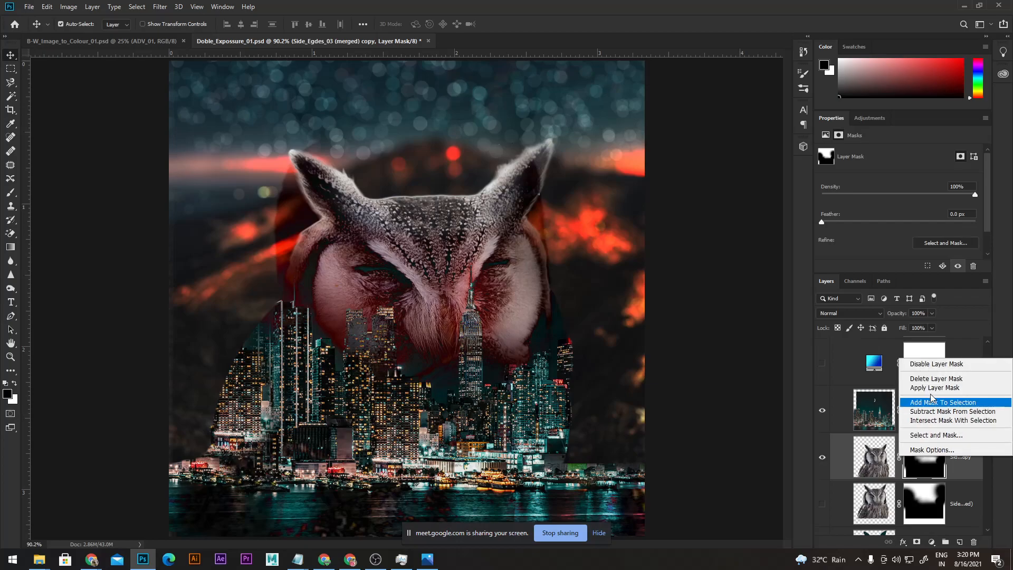
left_click(936, 364)
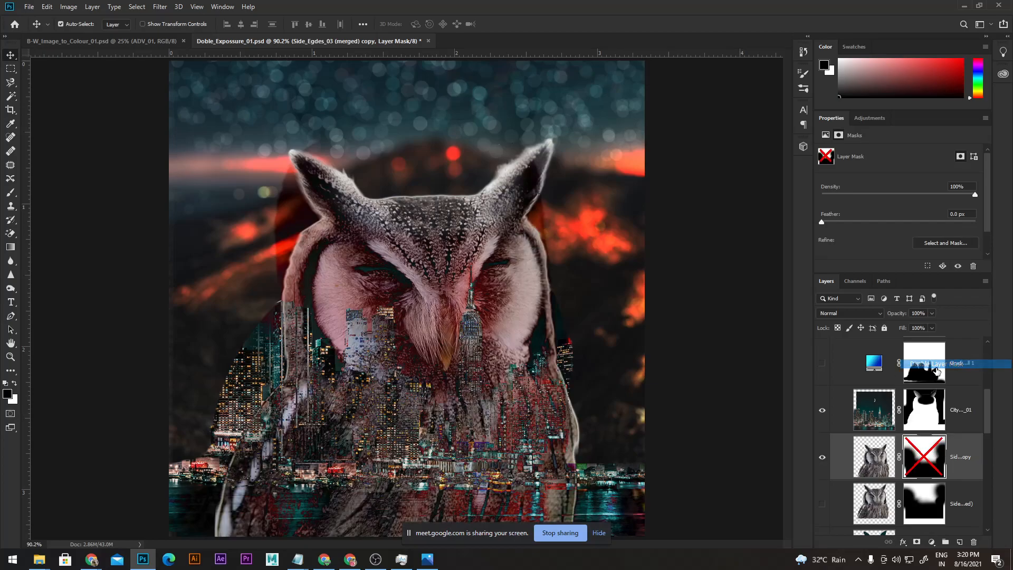
Step: Move the City_ninght_01 image down over the owl's body and set the layer's blend mode to Normal
left_click(921, 418)
left_click(874, 409)
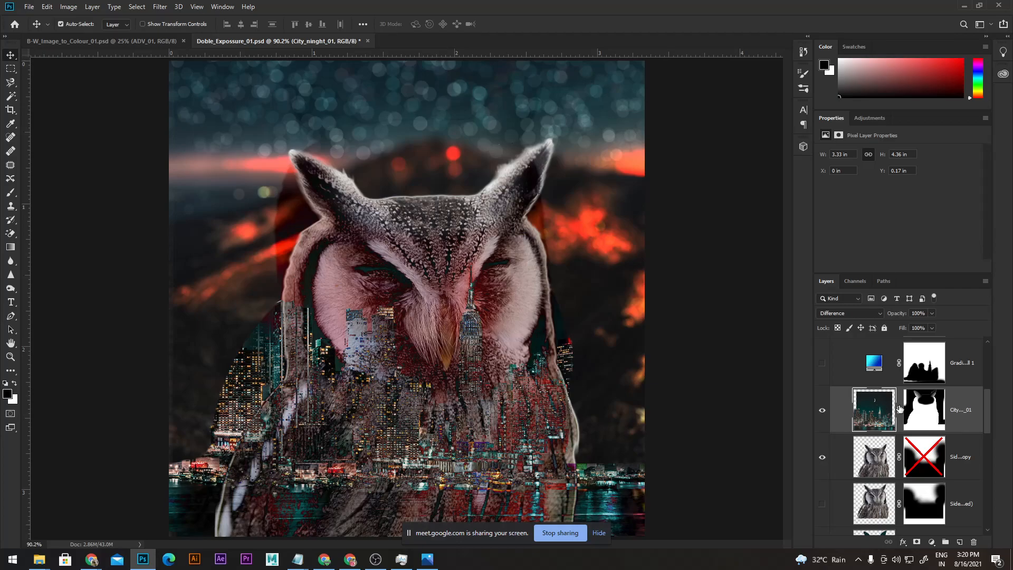
left_click(822, 410)
left_click(822, 411)
left_click_drag(396, 298, 404, 376)
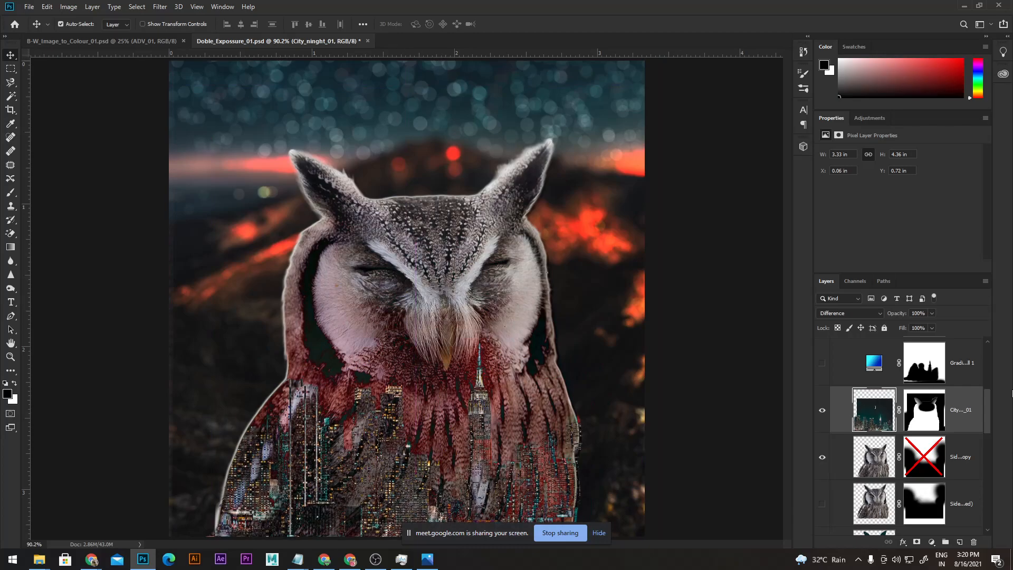
left_click(859, 313)
left_click(839, 296)
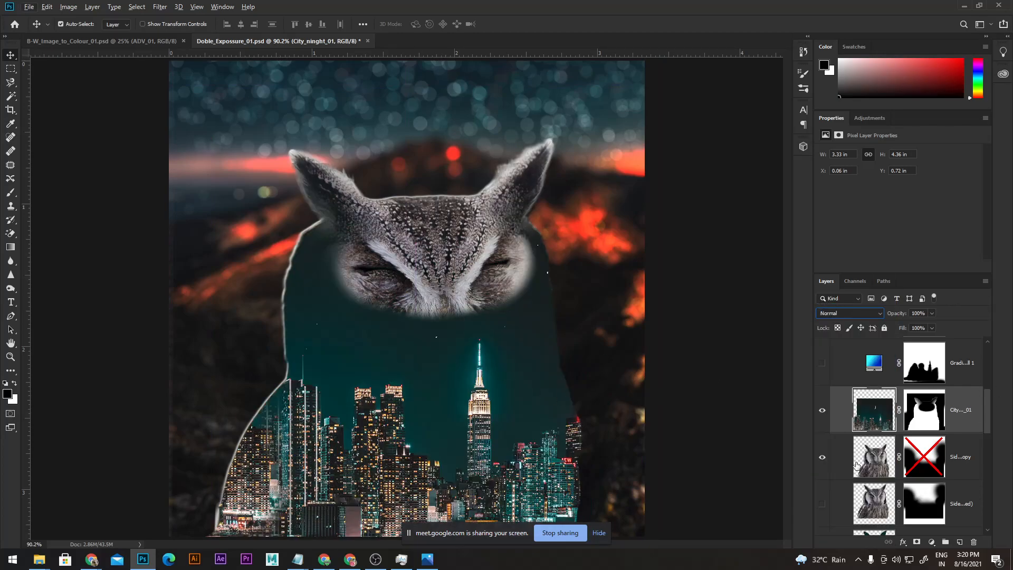
Step: Hide the BG_01 background layer, select the Side_Egdes_03 (merged) copy owl layer and hide the screen-sharing notice
scroll(819, 419, "down", 3)
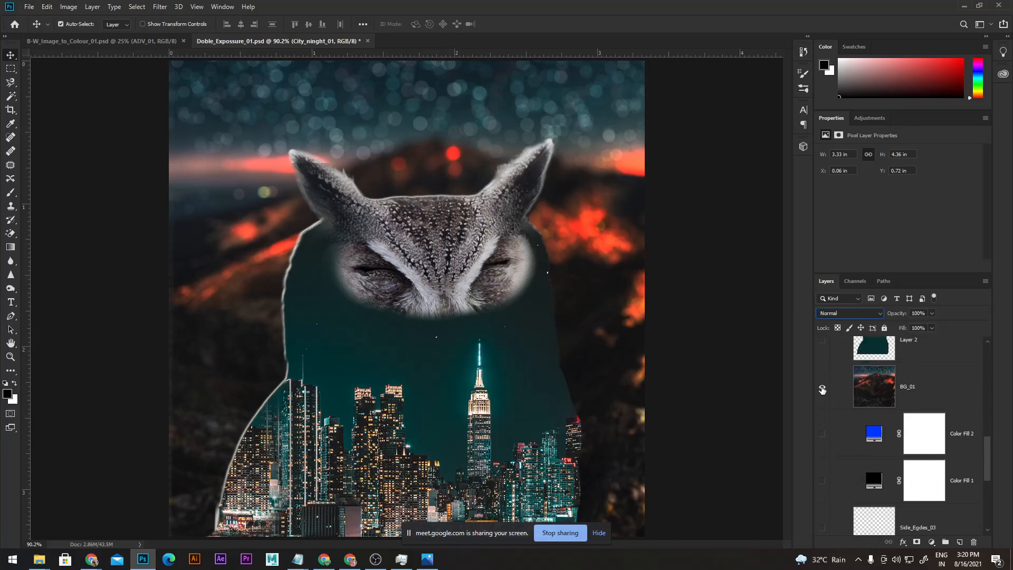
left_click(817, 387)
scroll(915, 384, "up", 3)
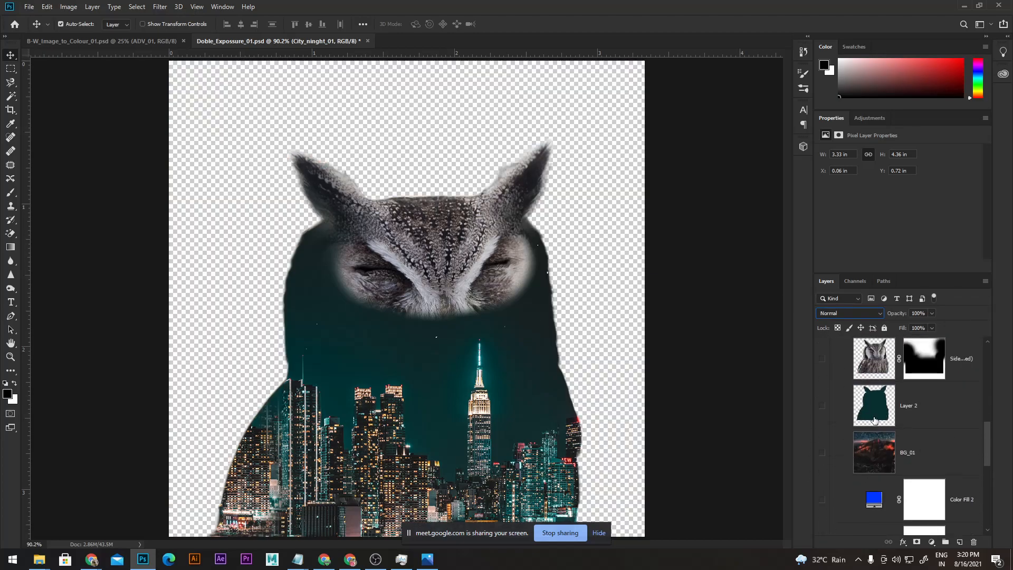
left_click(868, 397)
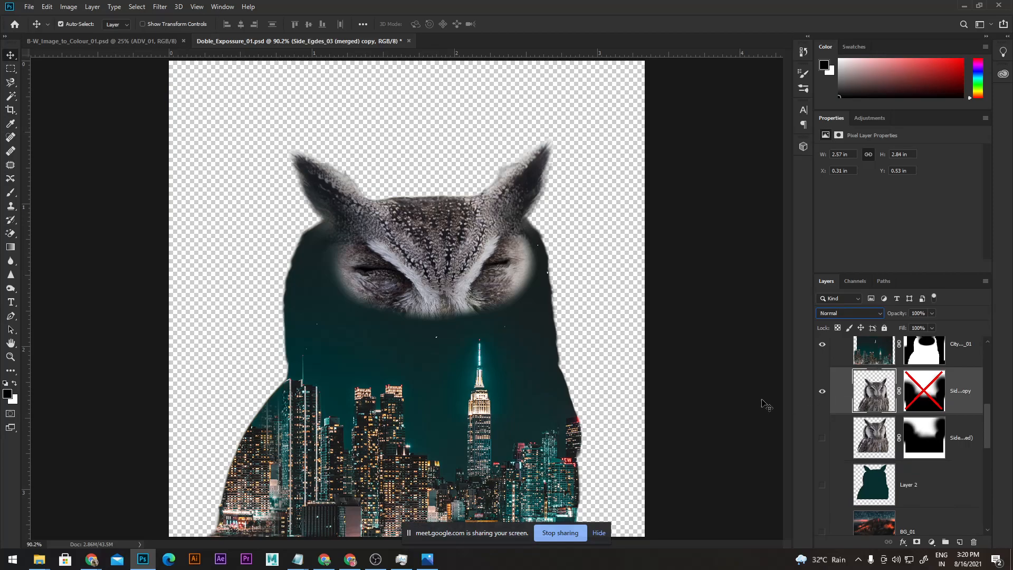
left_click(602, 532)
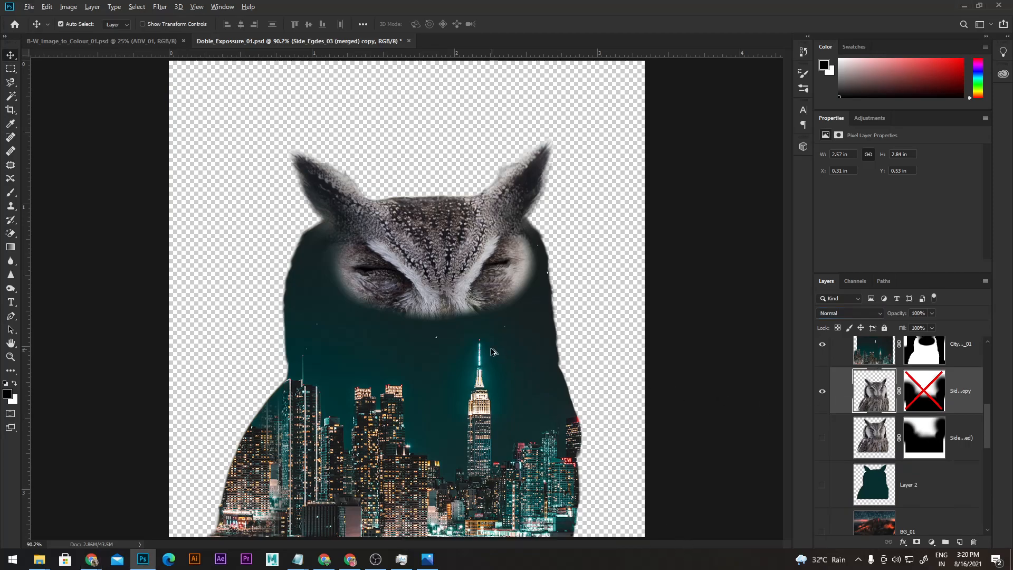
Step: Delete the layer mask from the City_ninght_01 layer
scroll(492, 349, "down", 7)
scroll(477, 346, "up", 3)
left_click(920, 352)
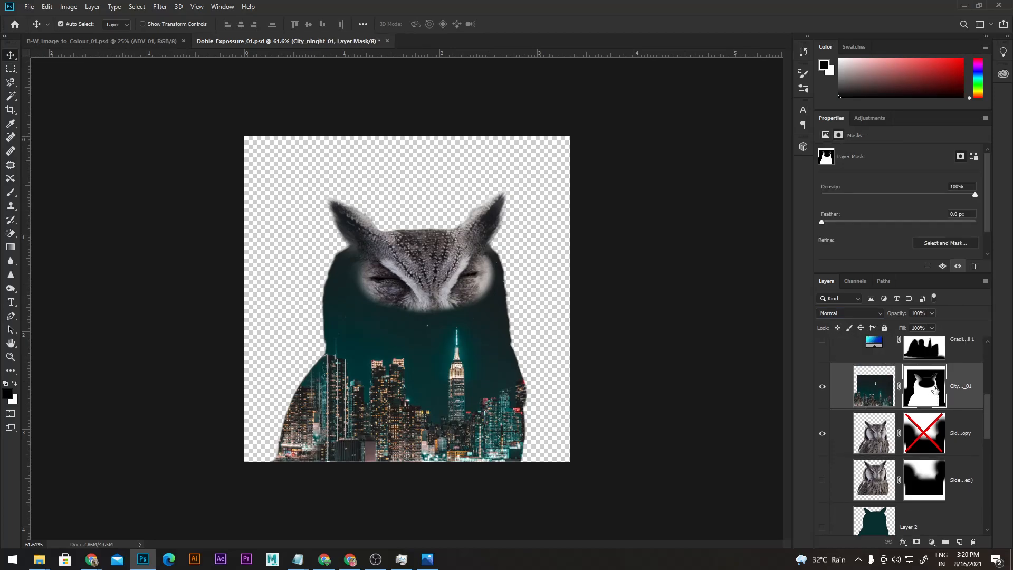
right_click(934, 390)
left_click(938, 404)
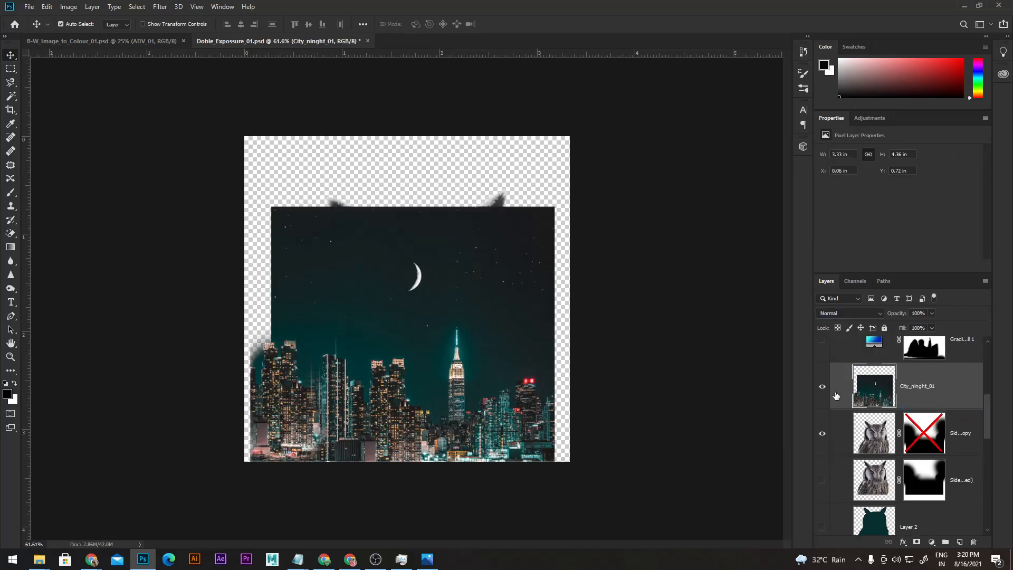
Step: Move the unmasked city image up over the owl and convert the City_ninght_01 layer to a smart object
left_click_drag(413, 372, 409, 318)
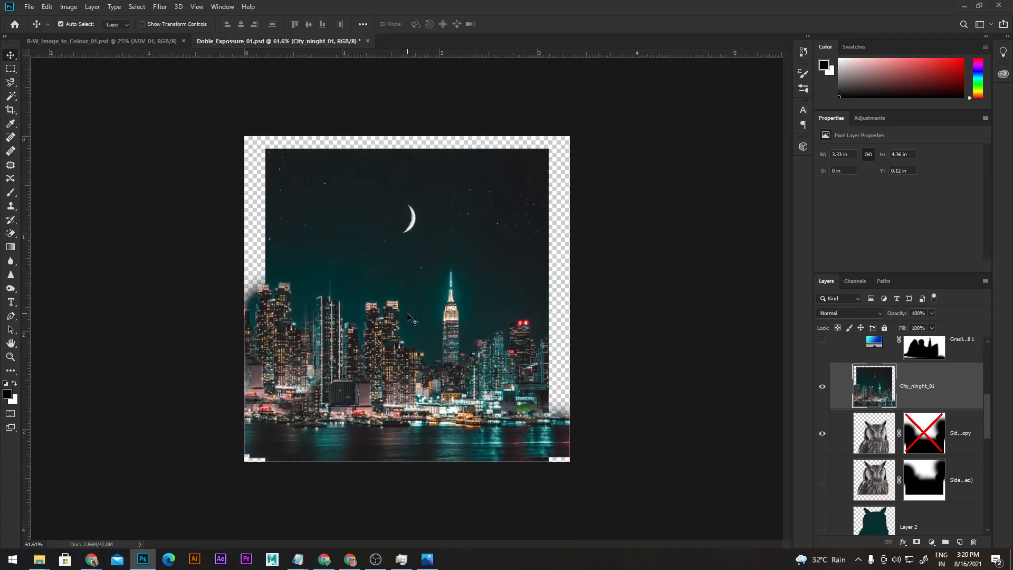
right_click(950, 389)
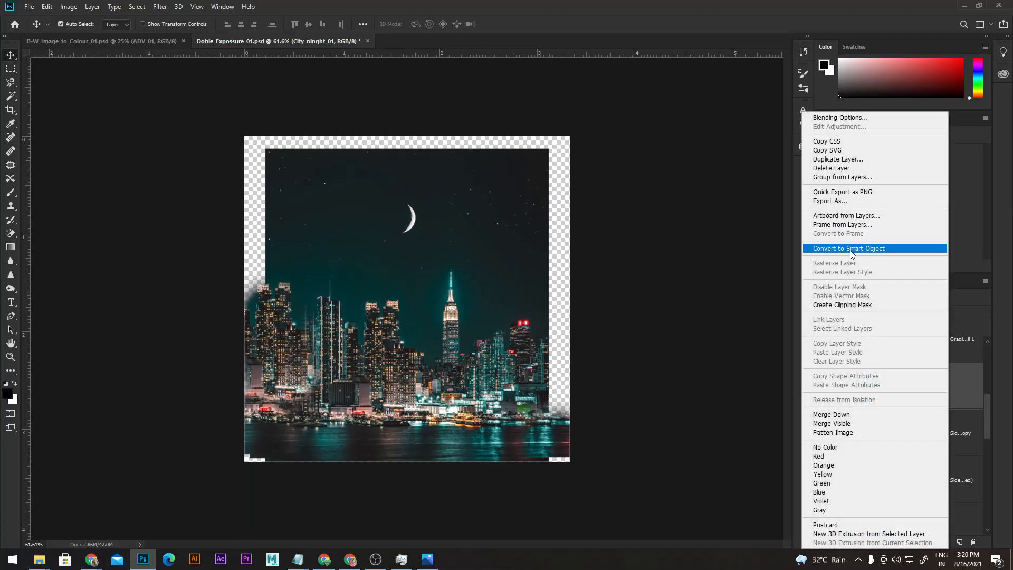
left_click(843, 250)
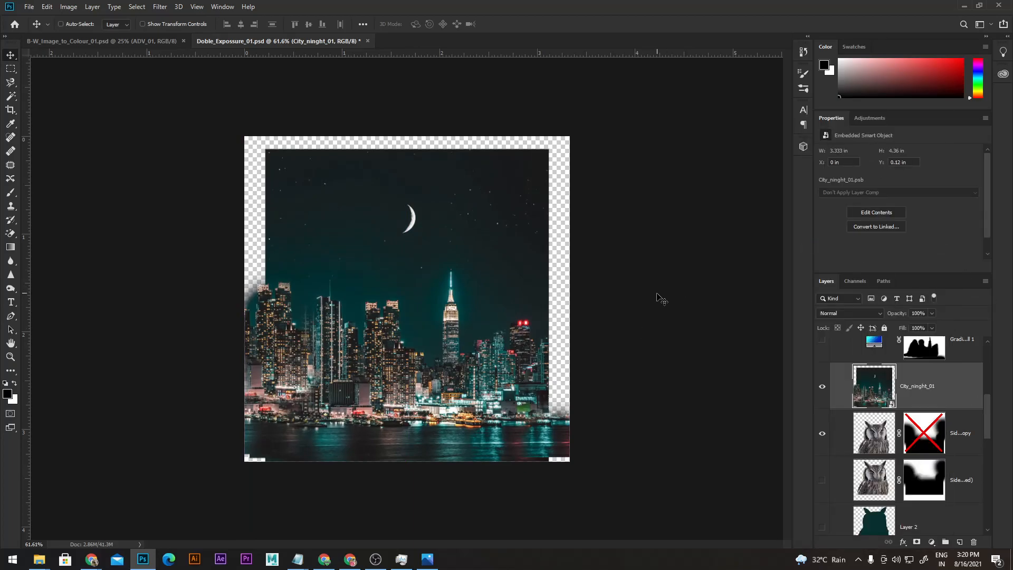
Step: Scale the city smart object to about 62.5% and position it over the owl's face and chest
key("ctrl+t")
left_click_drag(569, 148, 485, 257)
mouse_move(455, 348)
left_mouse_down()
mouse_move(459, 332)
mouse_move(459, 351)
left_mouse_up()
left_click_drag(492, 261, 519, 222)
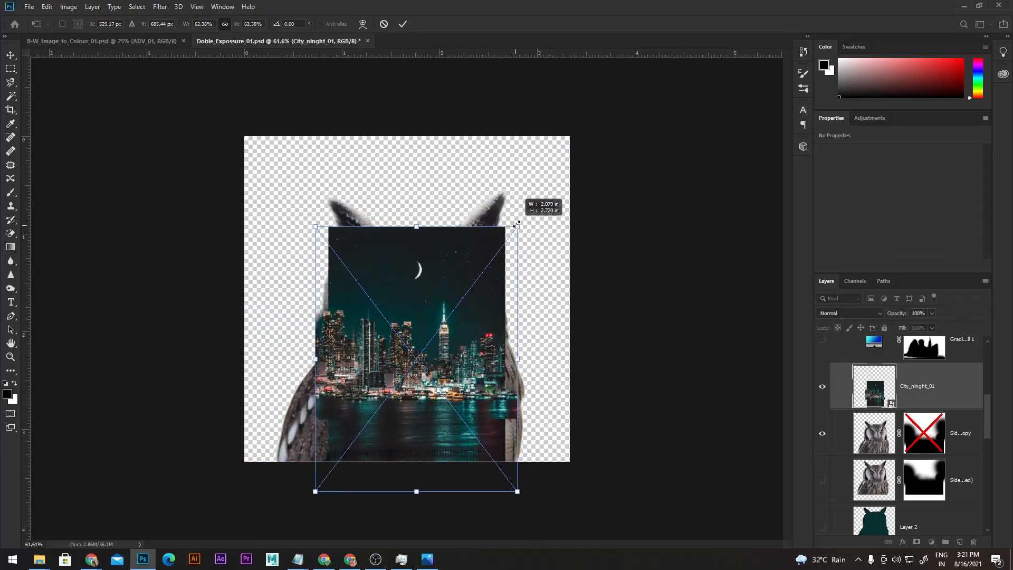
left_click_drag(437, 362, 439, 389)
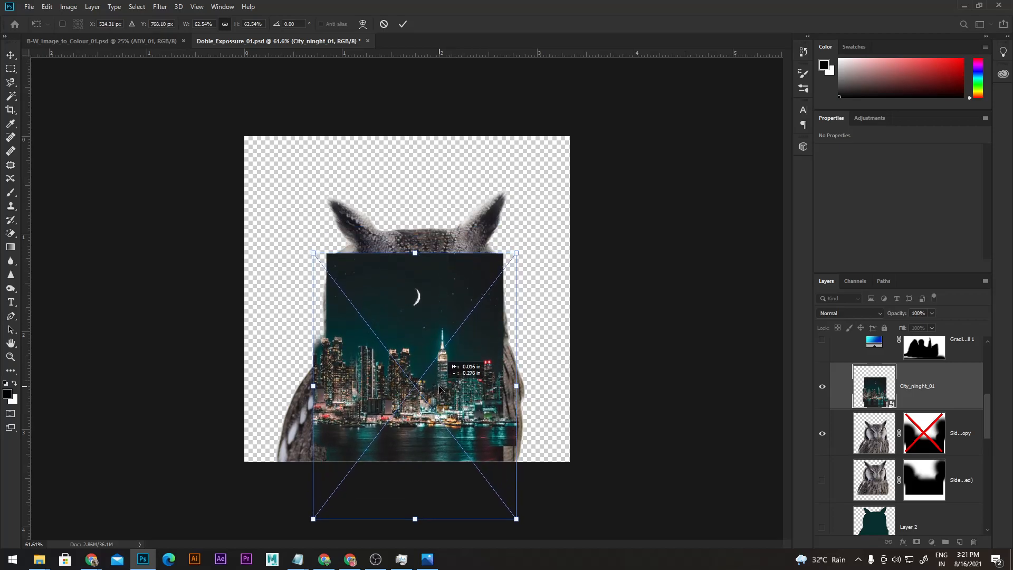
key("Return")
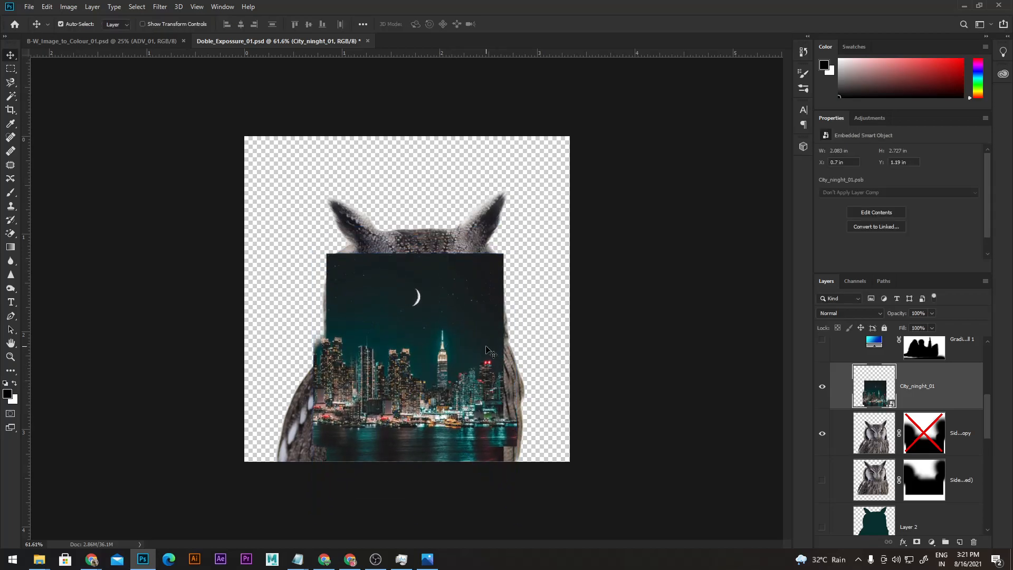
left_click_drag(381, 389, 390, 389)
Step: Preview blend modes such as Soft Light on the City_ninght_01 layer and set it to Hue
left_click(430, 240)
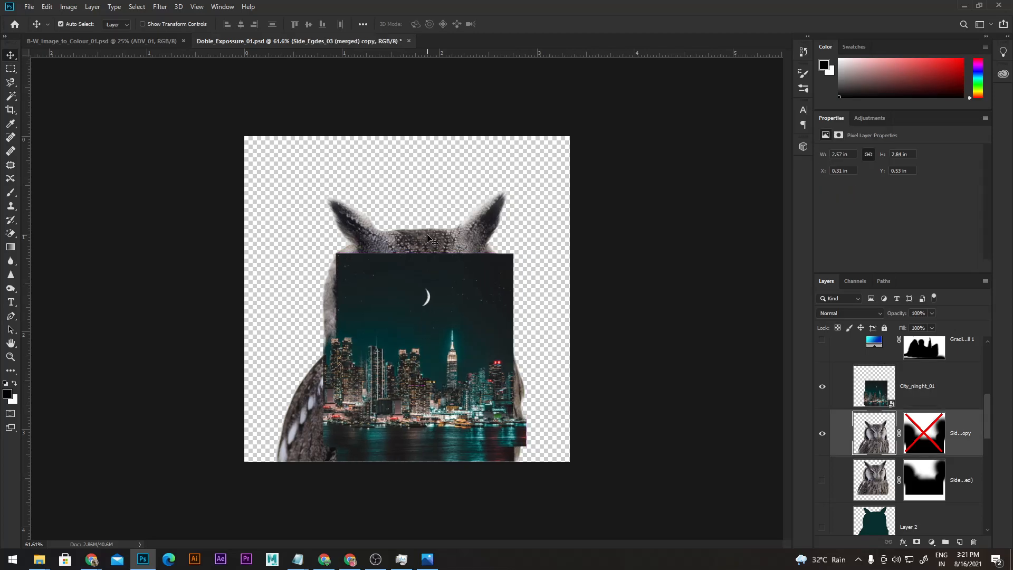
left_click(878, 391)
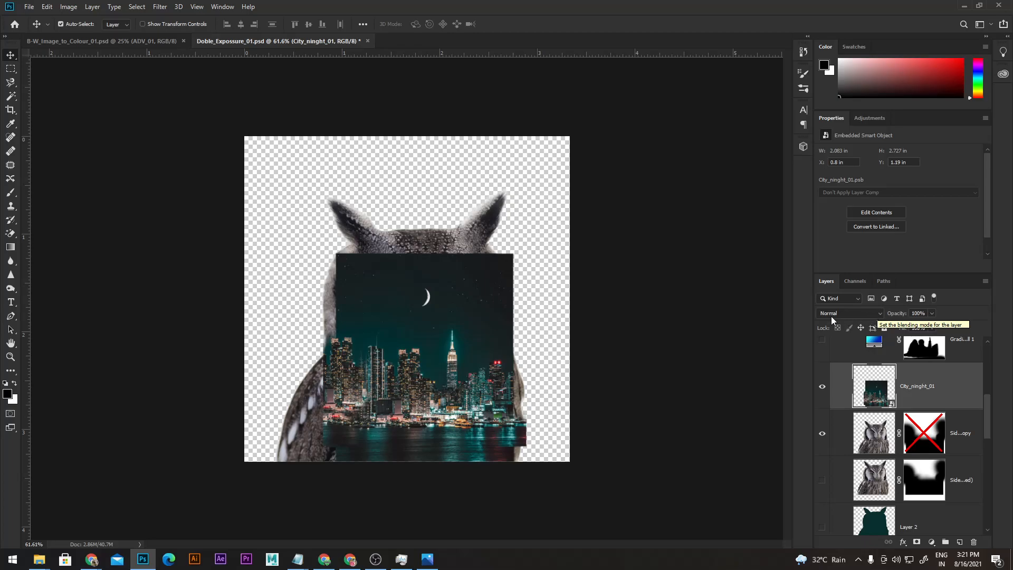
left_click(879, 313)
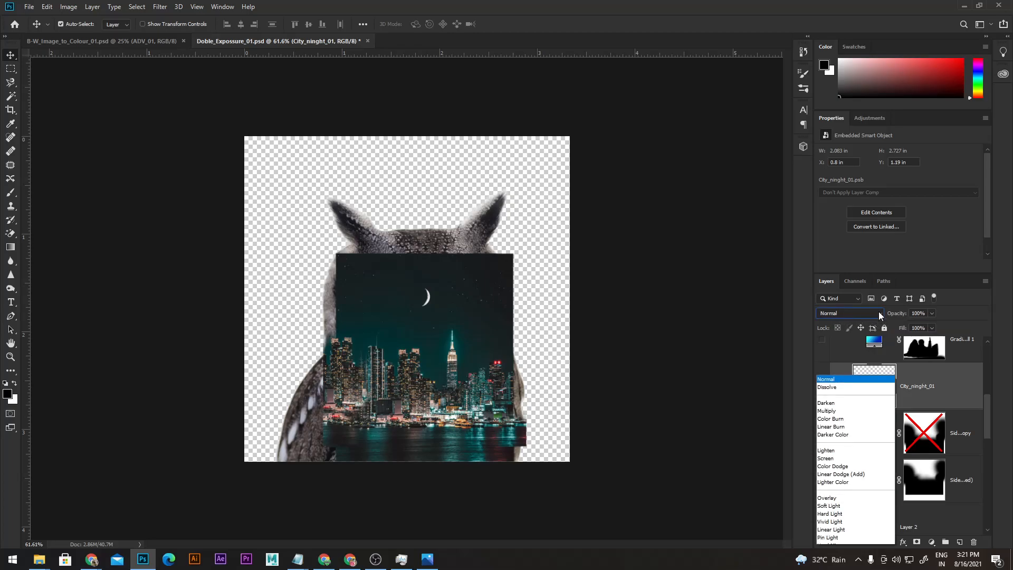
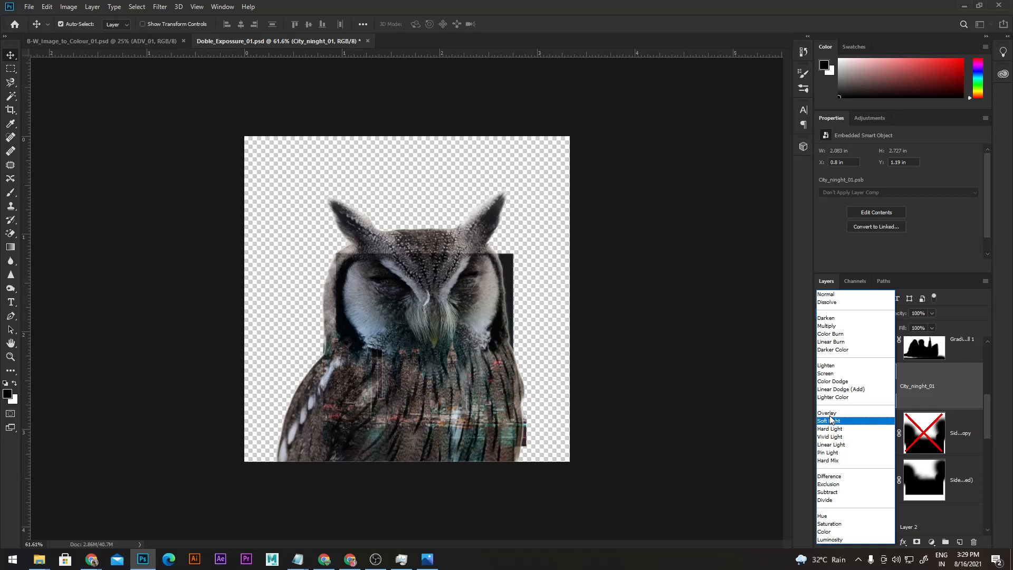
key("Down")
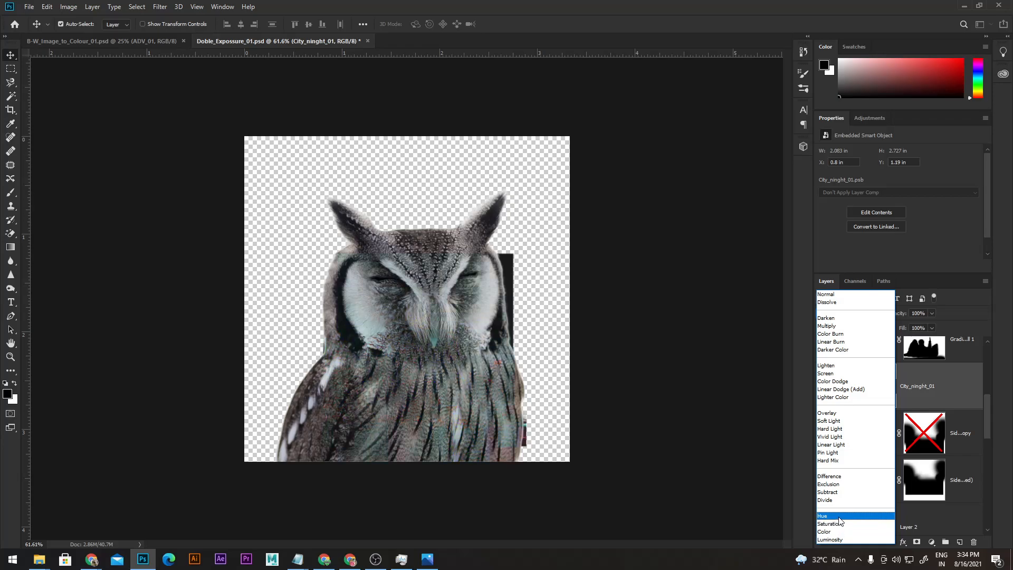
left_click(838, 517)
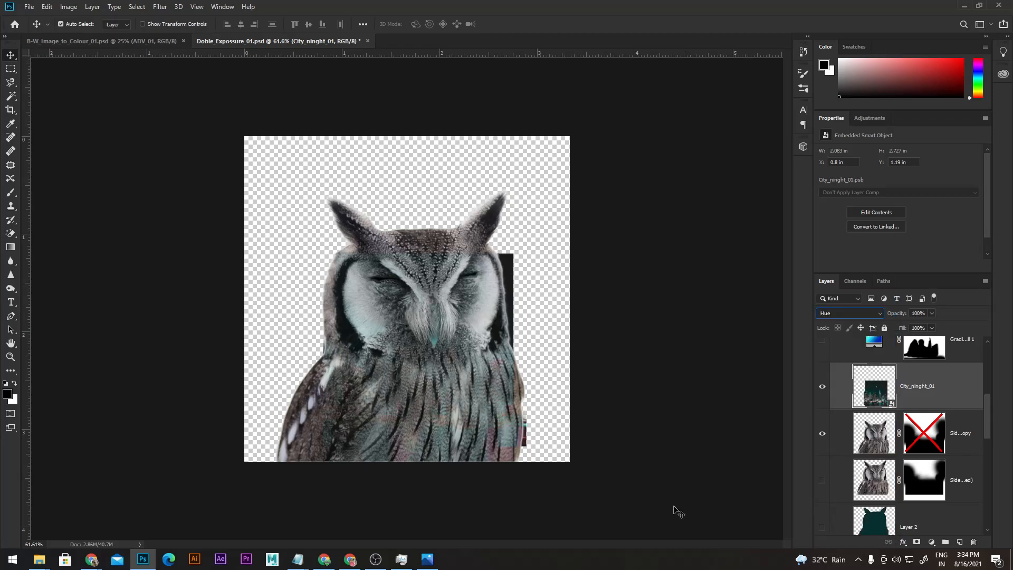
Step: Switch to the Google Meet call, turn on the microphone and return to Photoshop
mouse_move(94, 559)
left_click(100, 518)
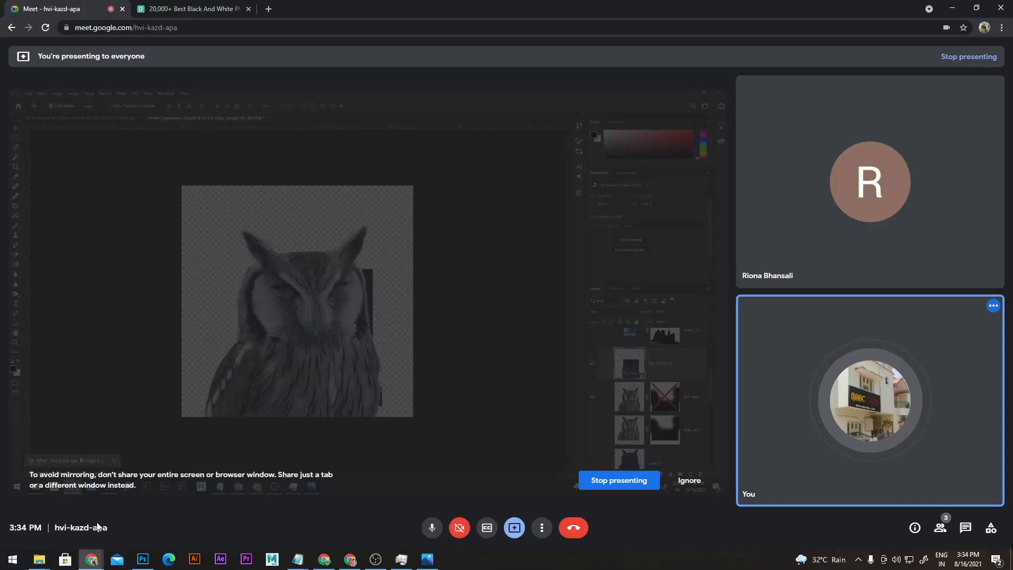
left_click(432, 528)
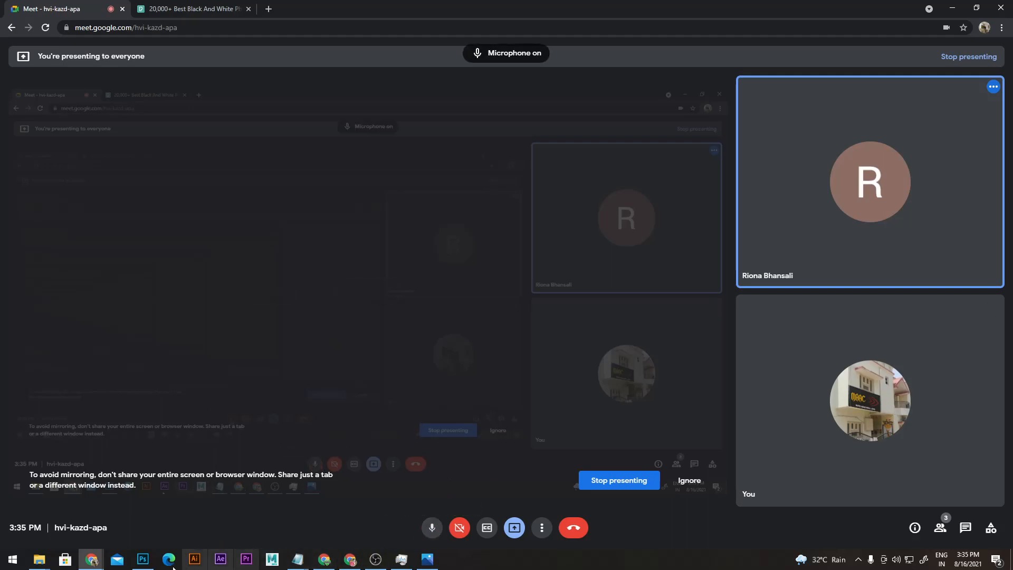
left_click(142, 559)
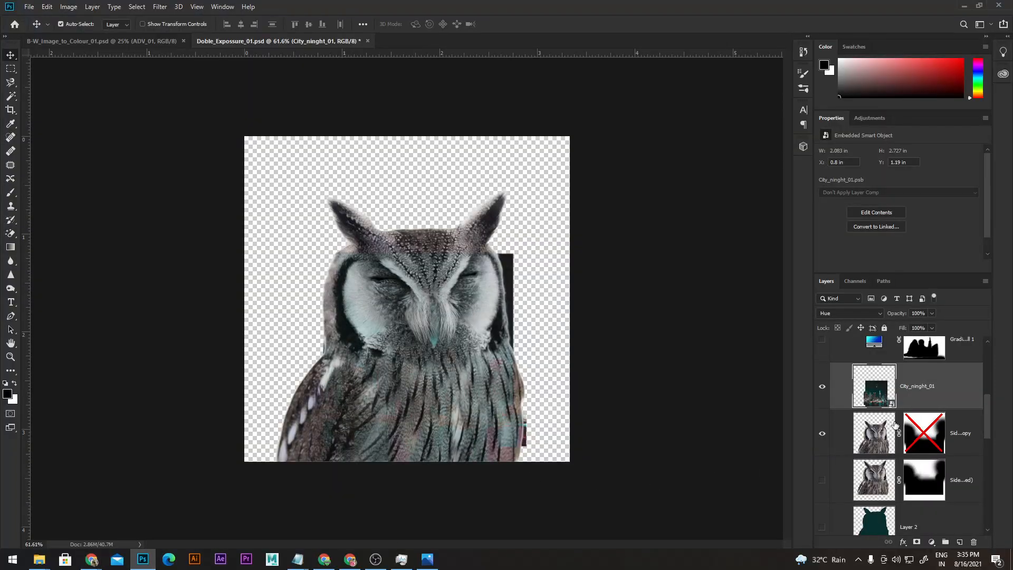
Step: Preview the Hue, Saturation, Color and Luminosity blend modes on the City_ninght_01 layer
left_click(869, 314)
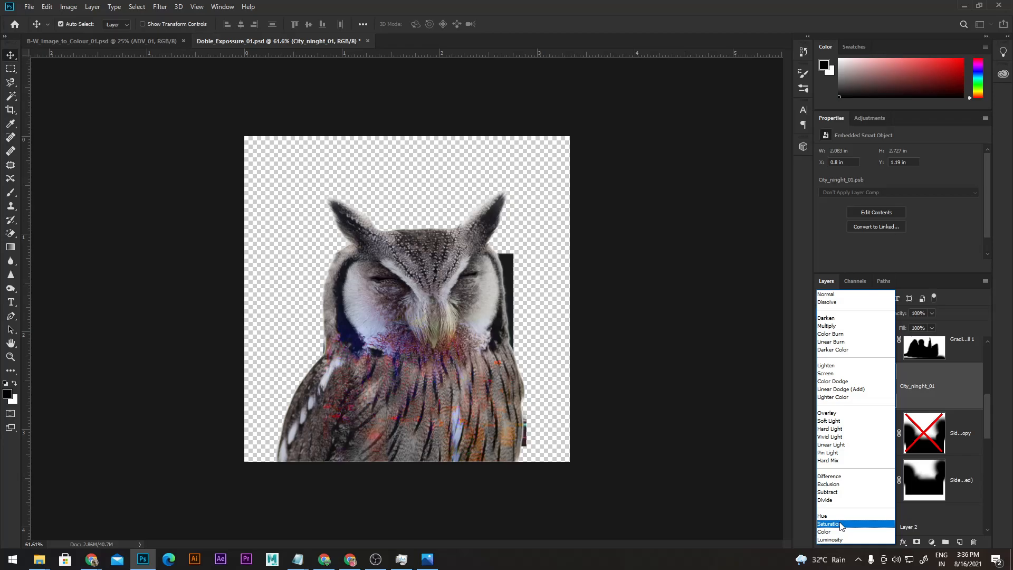
key("Up")
key("Up")
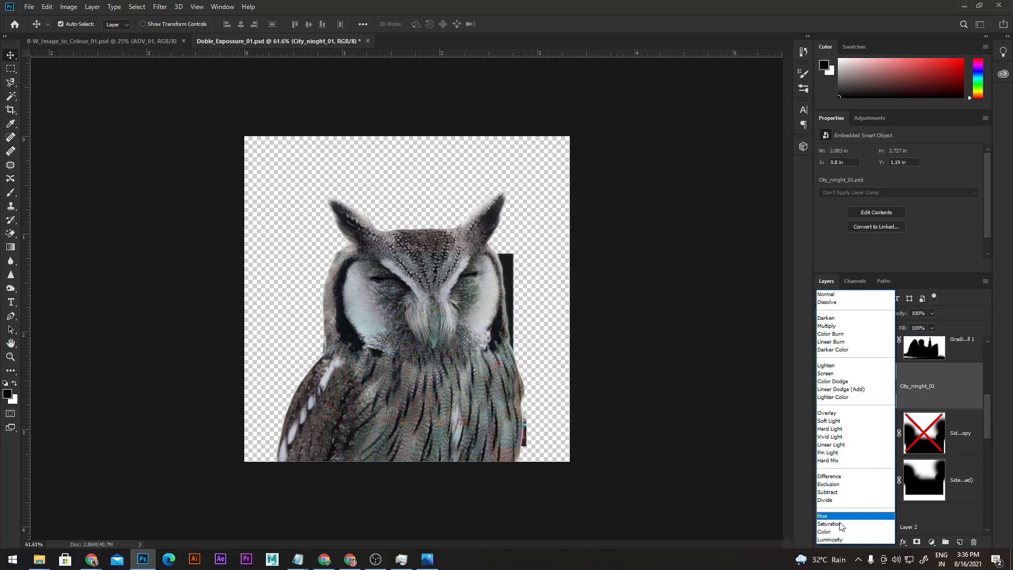
key("Down")
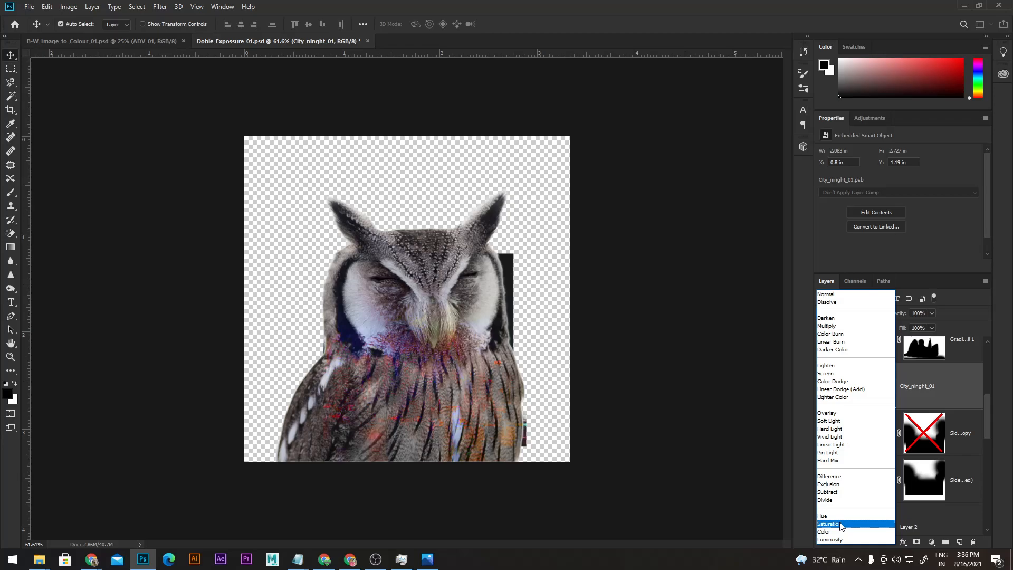
key("Down")
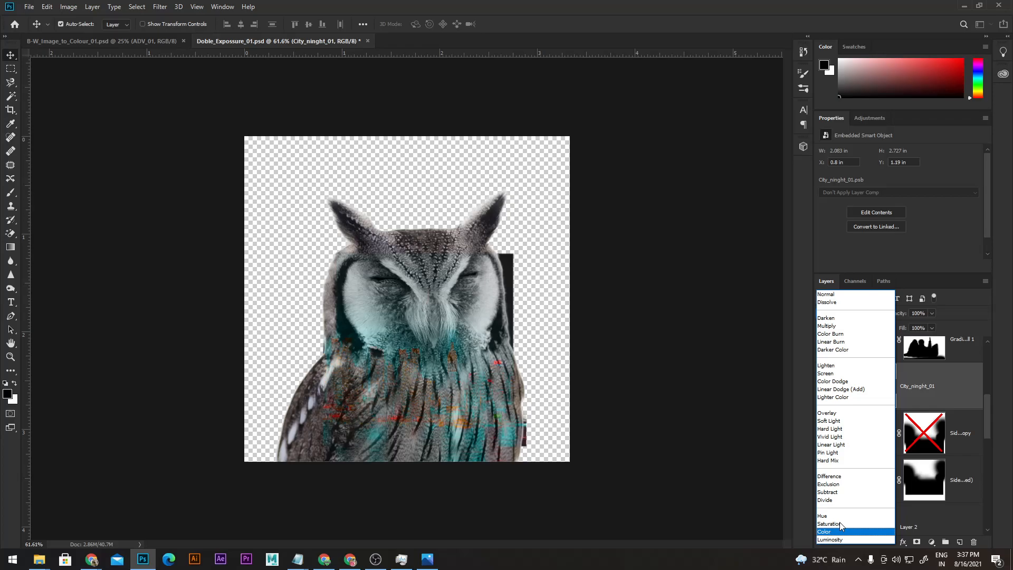
key("Down")
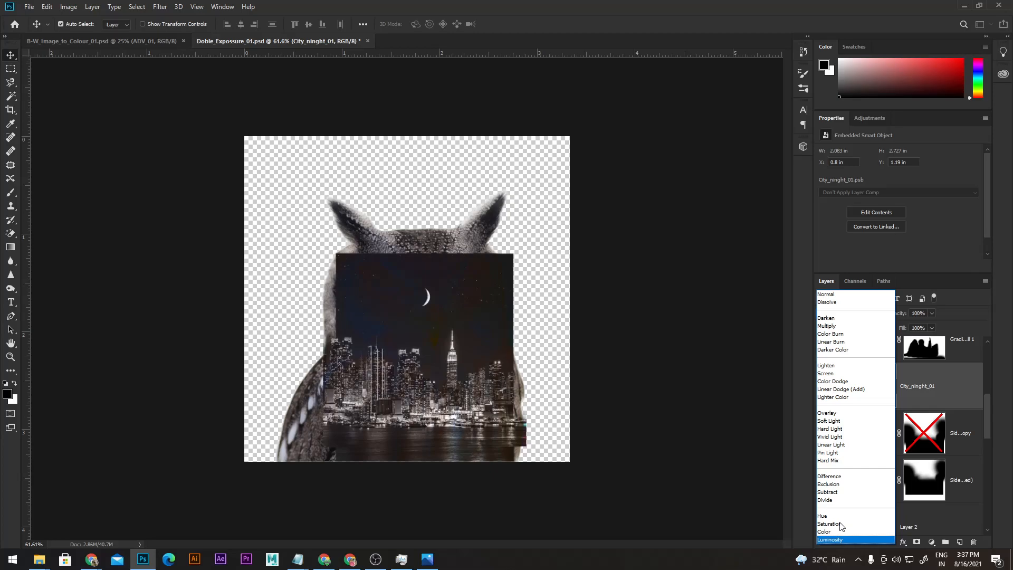
Step: Preview the City_ninght_01 blend modes backward from Luminosity through Hue and Hard Light to Linear Burn
key("Up")
key("Up")
key("Up")
key("Up")
key("Up")
key("Up")
key("Up")
key("Up")
key("Up")
key("Up")
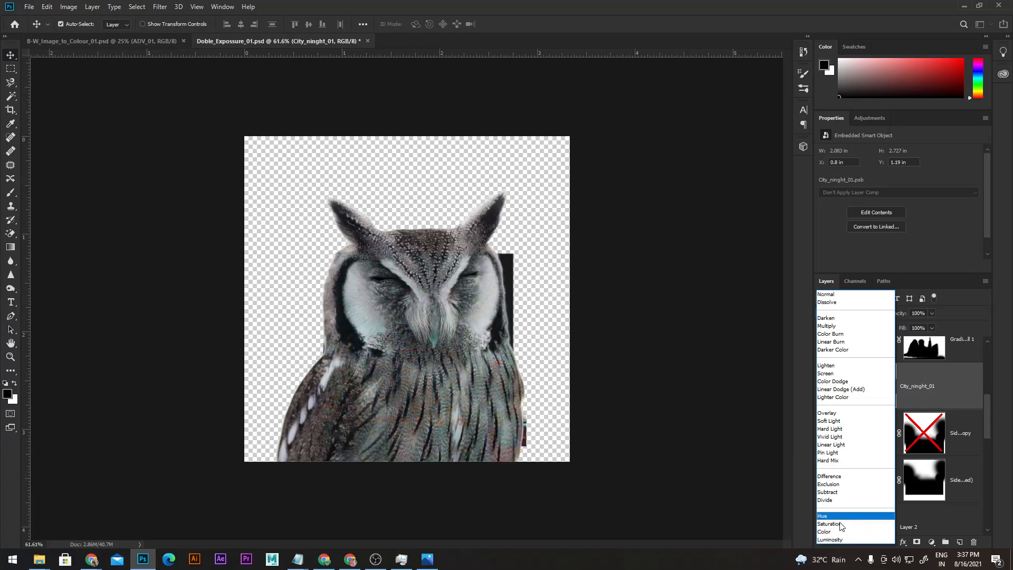
key("Up")
key("Up")
key("Up")
key("Up")
key("Up")
key("Up")
key("Up")
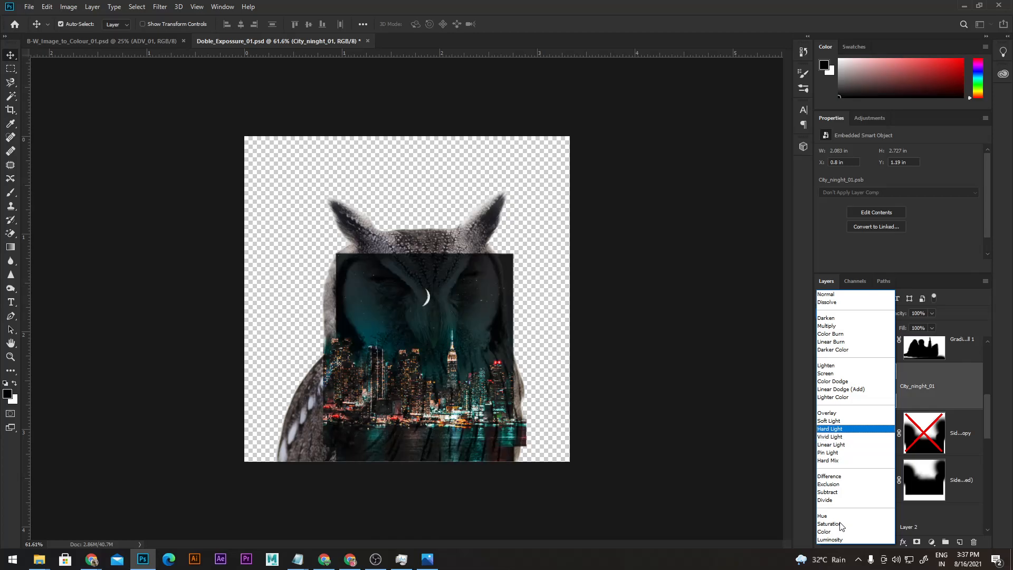
key("Up")
key("Up")
key("Up")
key("Up")
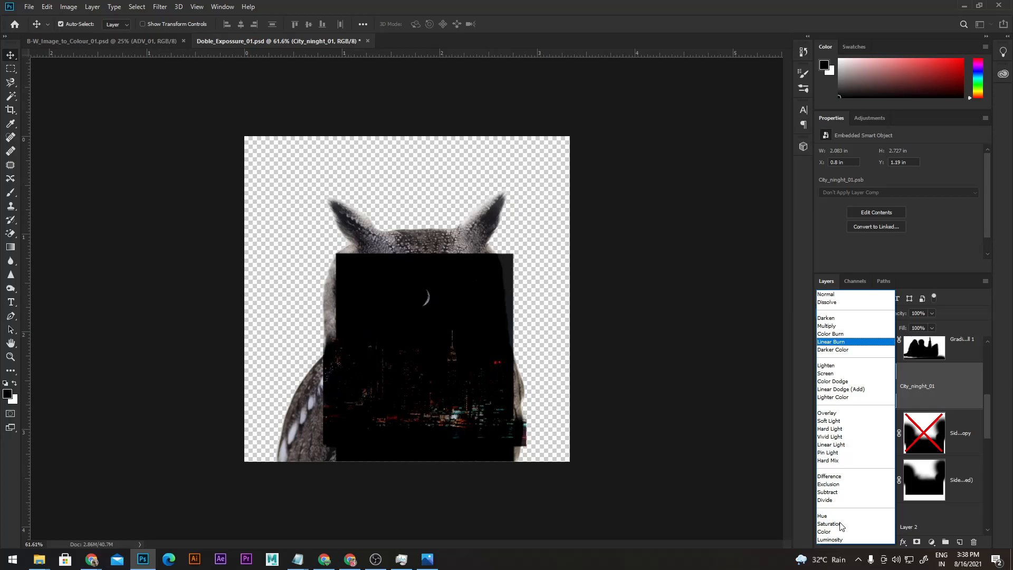
Step: Preview the Lighten-group blend modes such as Screen and Linear Dodge (Add) on the City_ninght_01 layer and set it to Color Dodge
key("Down")
key("Down")
key("Down")
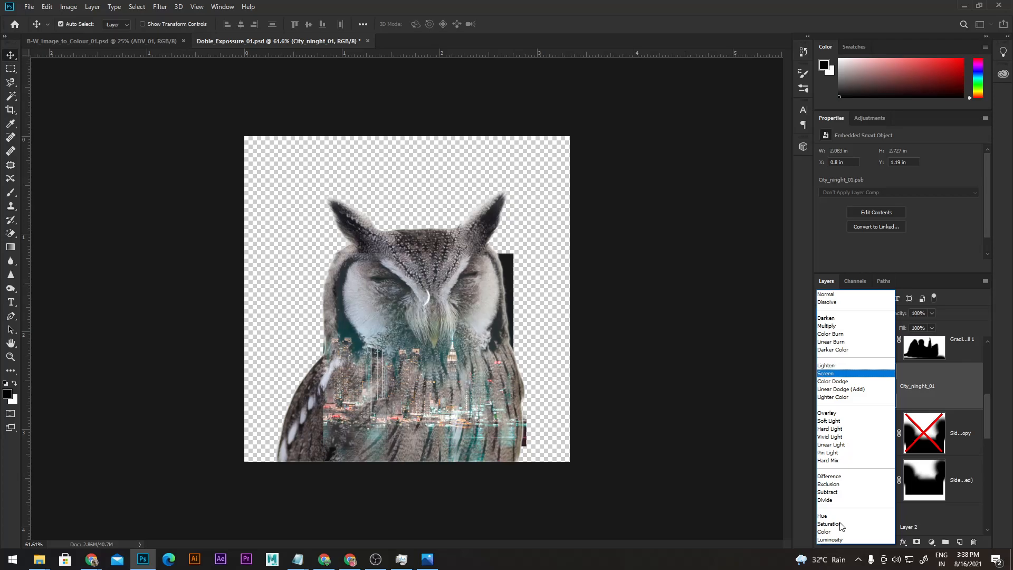
key("Down")
key("Down")
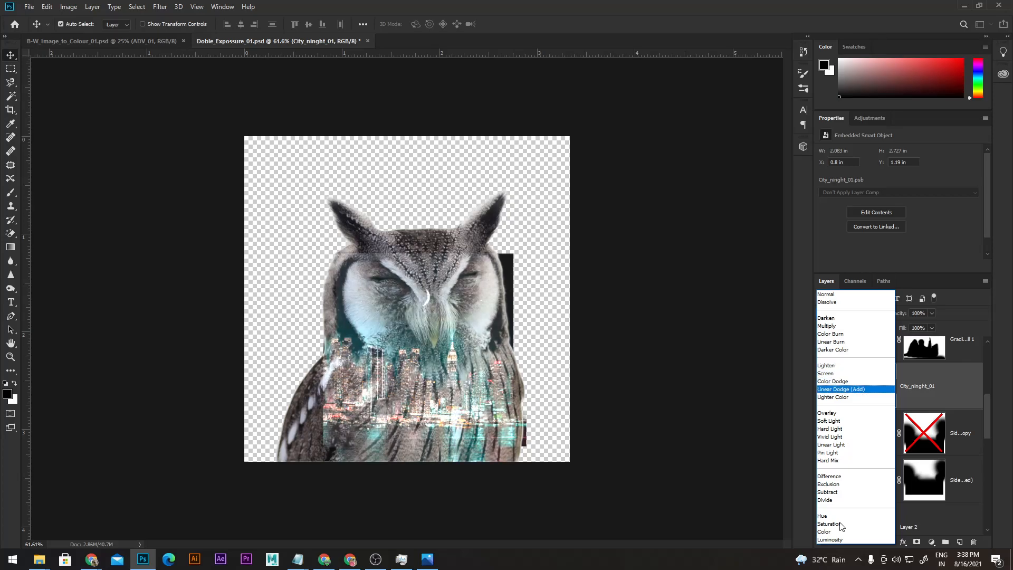
key("Down")
key("Up")
key("Up")
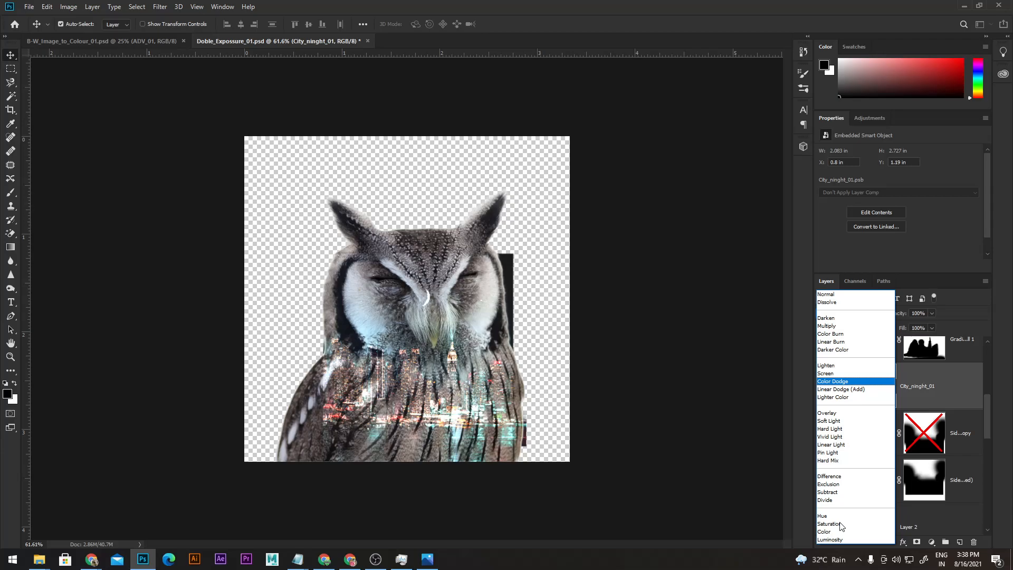
key("Return")
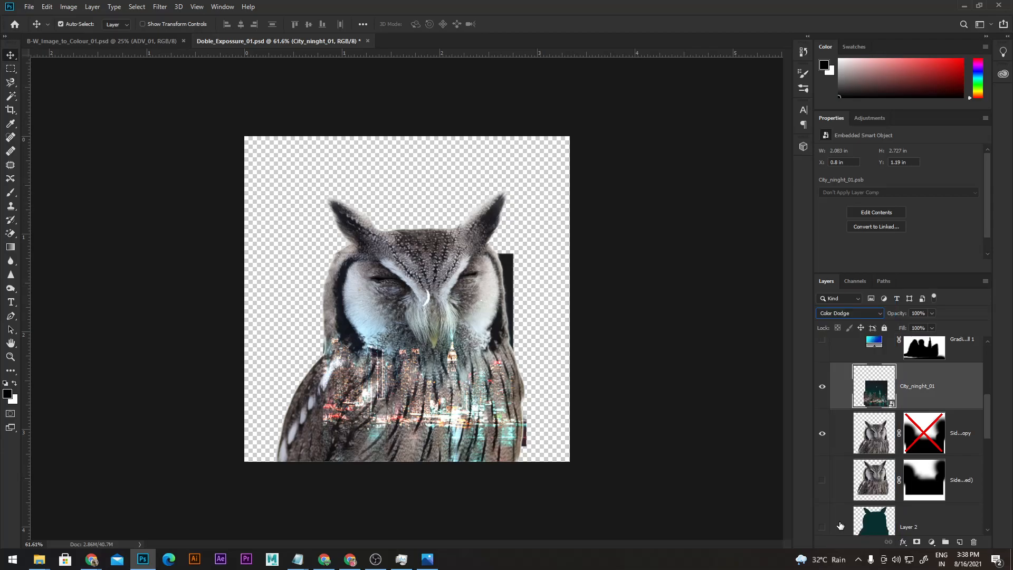
Step: Reposition the city image over the owl and scale it up to about 2.27 × 2.97 in, at X 0.71 in and Y 0.87 in
left_click_drag(453, 357, 460, 335)
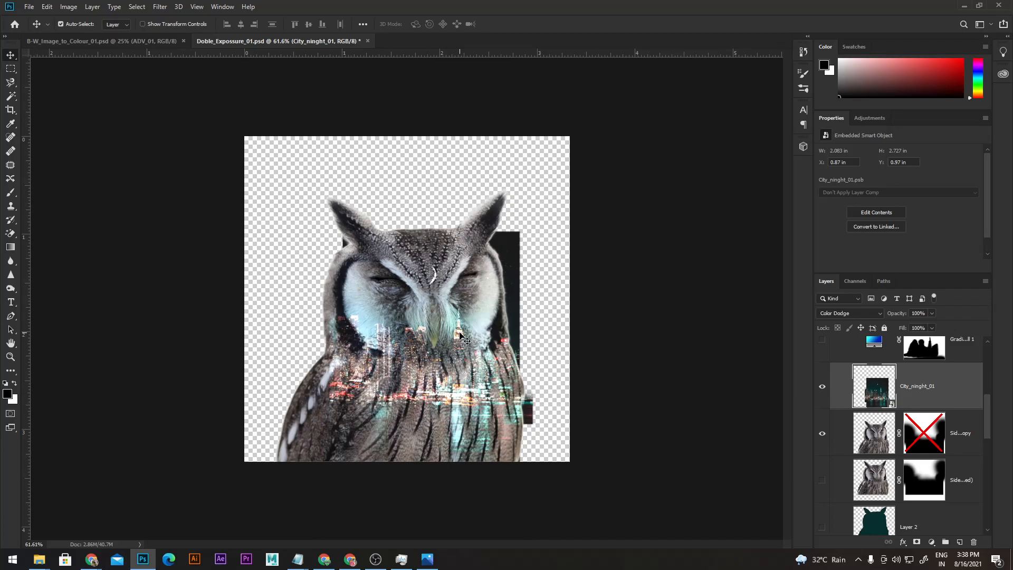
key("ctrl")
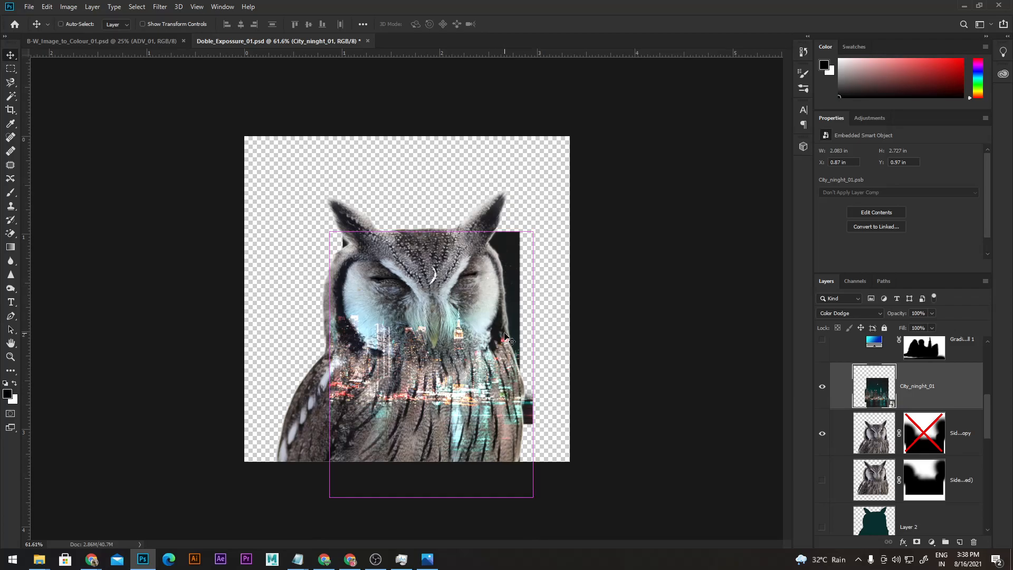
key("ctrl+t")
mouse_move(439, 497)
left_mouse_down()
mouse_move(431, 475)
mouse_move(431, 516)
left_mouse_up()
left_click_drag(471, 394, 448, 394)
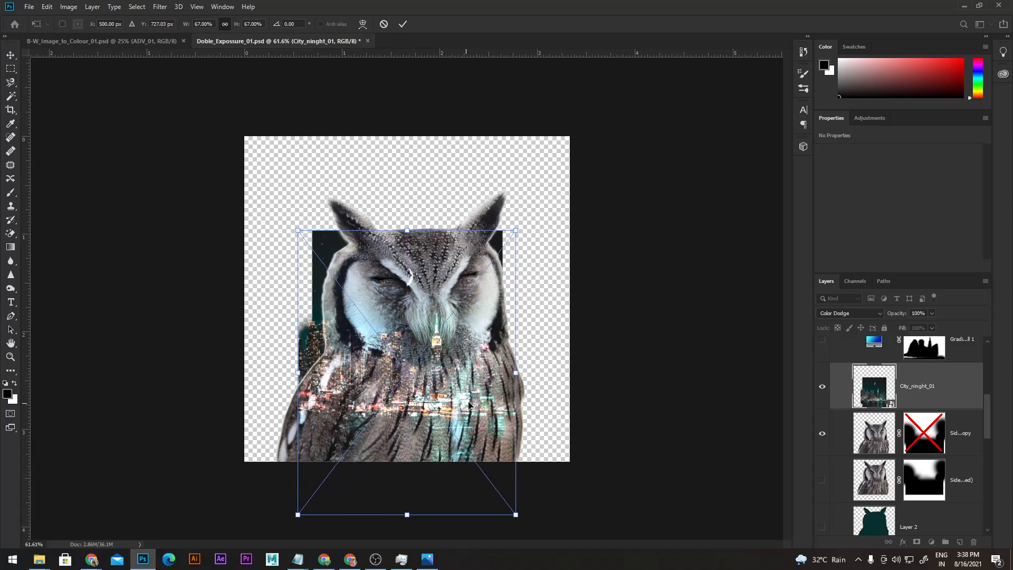
mouse_move(515, 230)
left_mouse_down()
mouse_move(549, 190)
mouse_move(498, 232)
mouse_move(516, 229)
left_mouse_up()
mouse_move(427, 346)
left_mouse_down()
mouse_move(435, 369)
mouse_move(445, 364)
mouse_move(442, 337)
left_mouse_up()
key("Return")
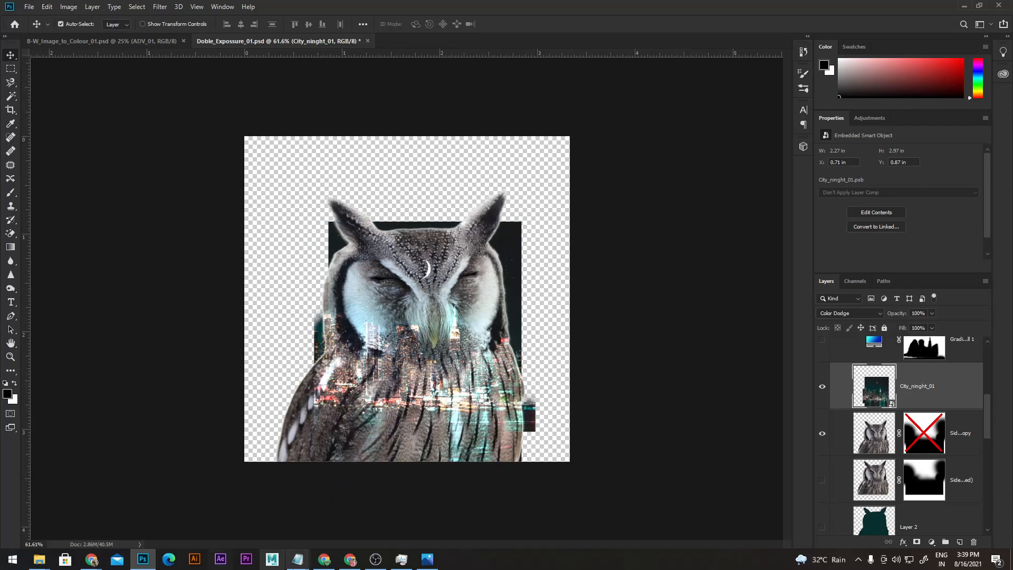
Step: Switch to the Google Meet call and return to Photoshop
left_click(331, 563)
left_click(332, 565)
mouse_move(92, 559)
left_click(96, 526)
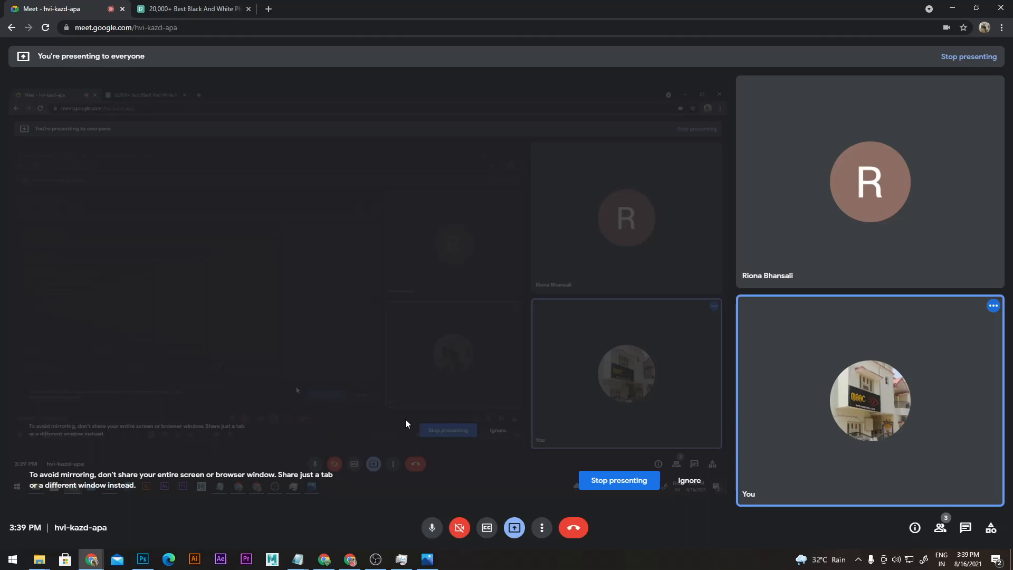
left_click(142, 558)
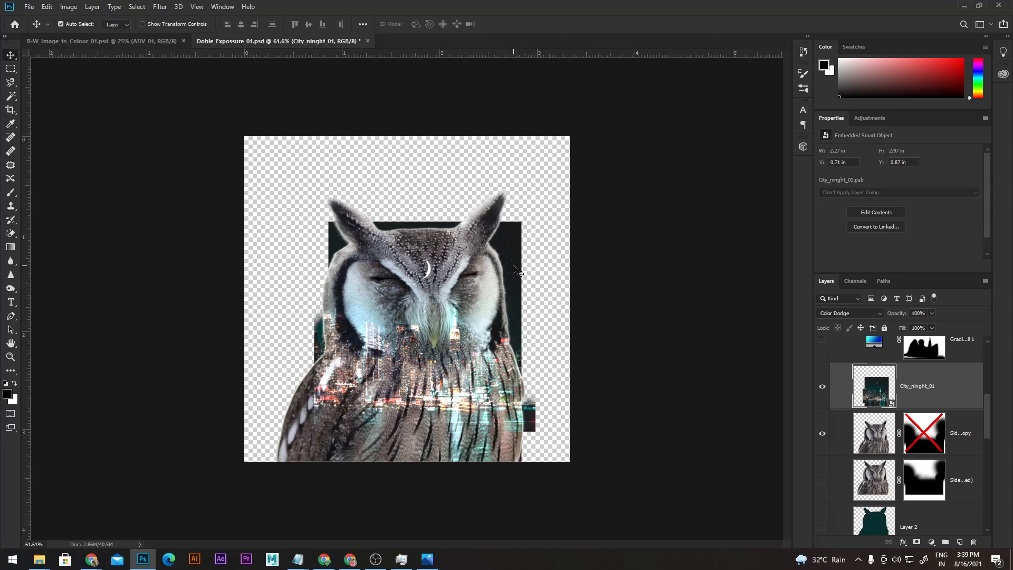
Step: Move the city image straight down to Y 1.28 in and open the City_ninght_01 layer's blending options
left_click_drag(514, 270, 513, 307)
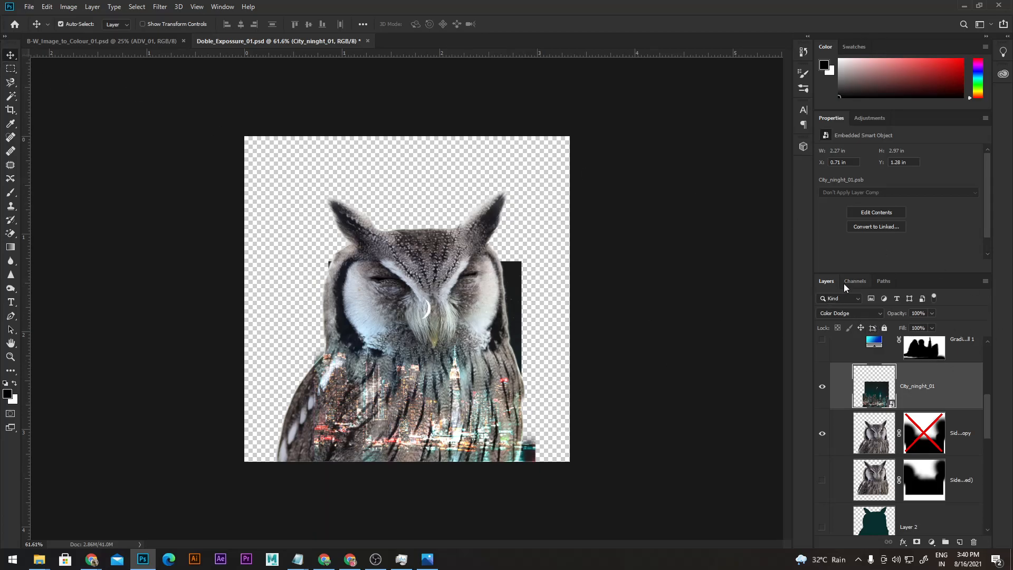
right_click(956, 392)
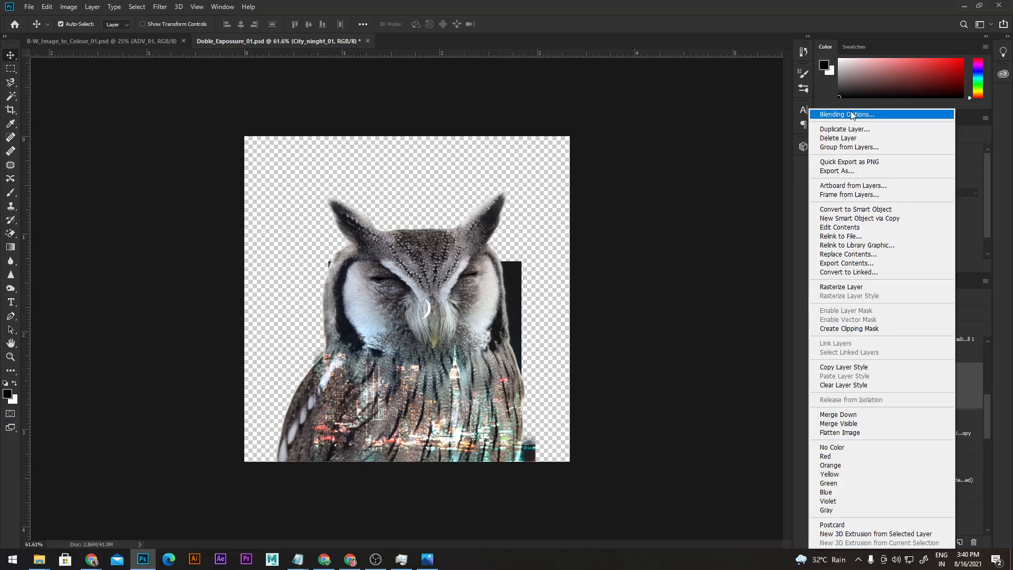
left_click(872, 114)
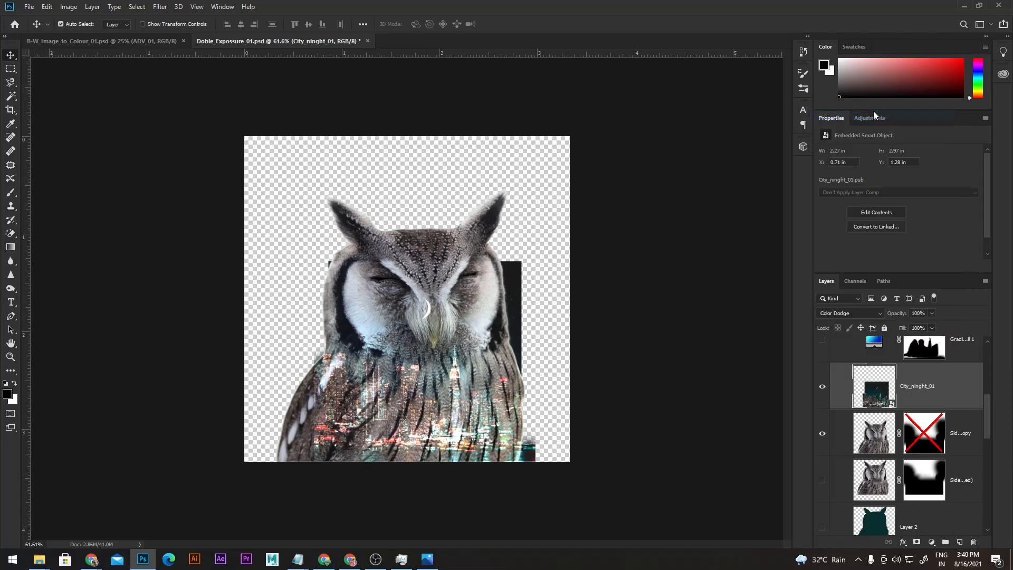
left_click_drag(726, 99, 780, 72)
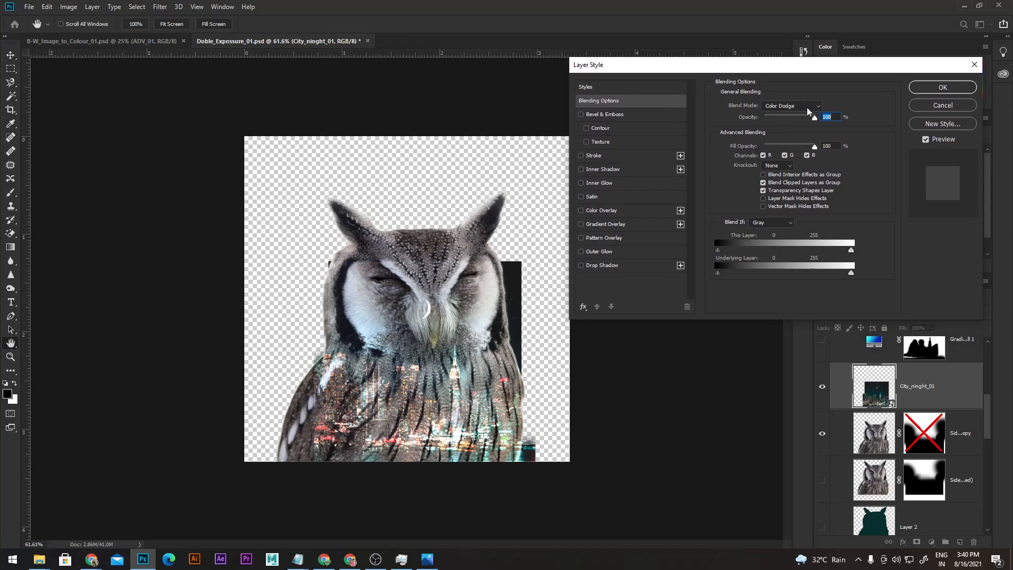
left_click_drag(814, 119, 855, 122)
left_click_drag(748, 66, 572, 11)
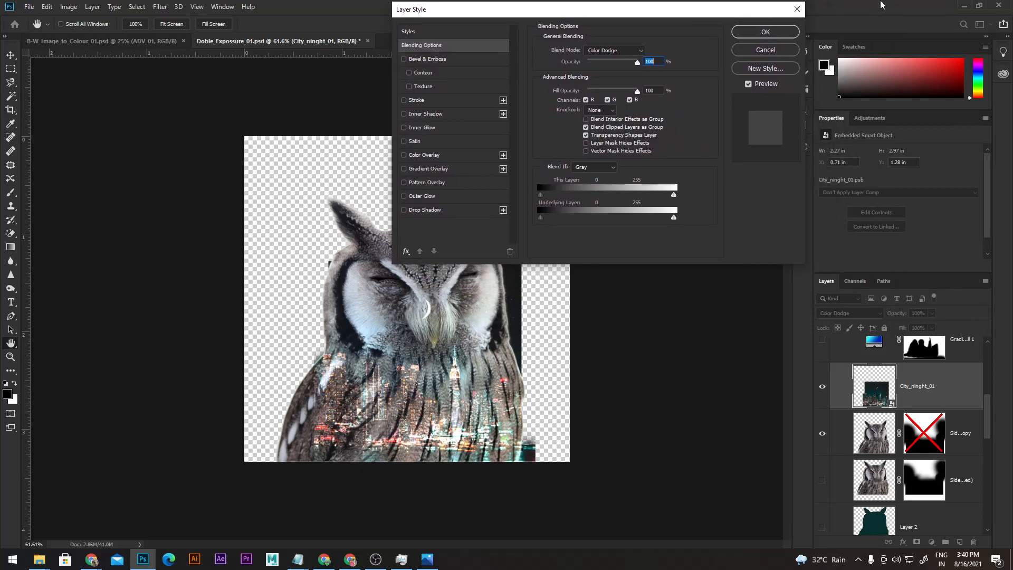
left_click_drag(729, 11, 879, 46)
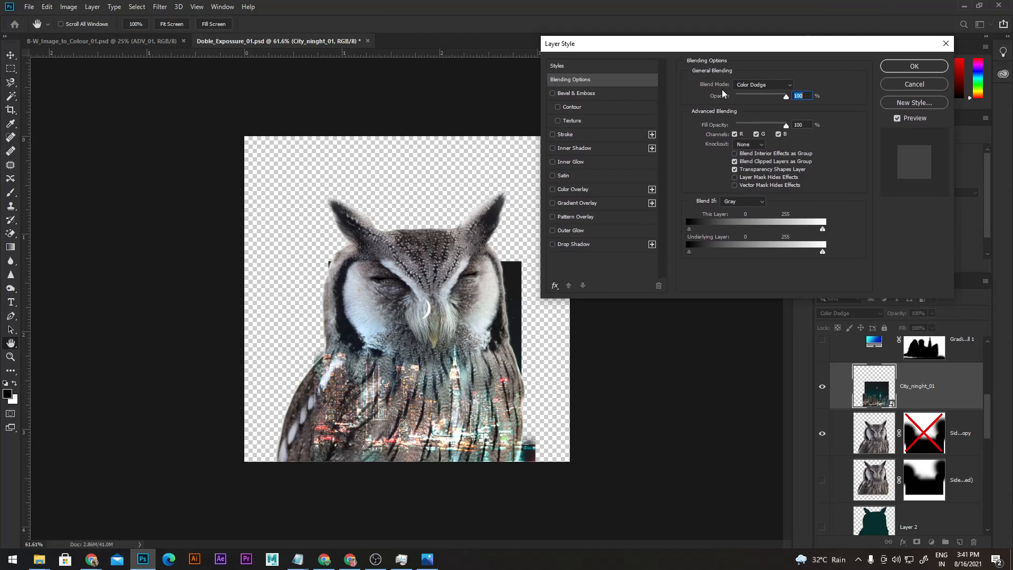
left_click_drag(811, 48, 627, 65)
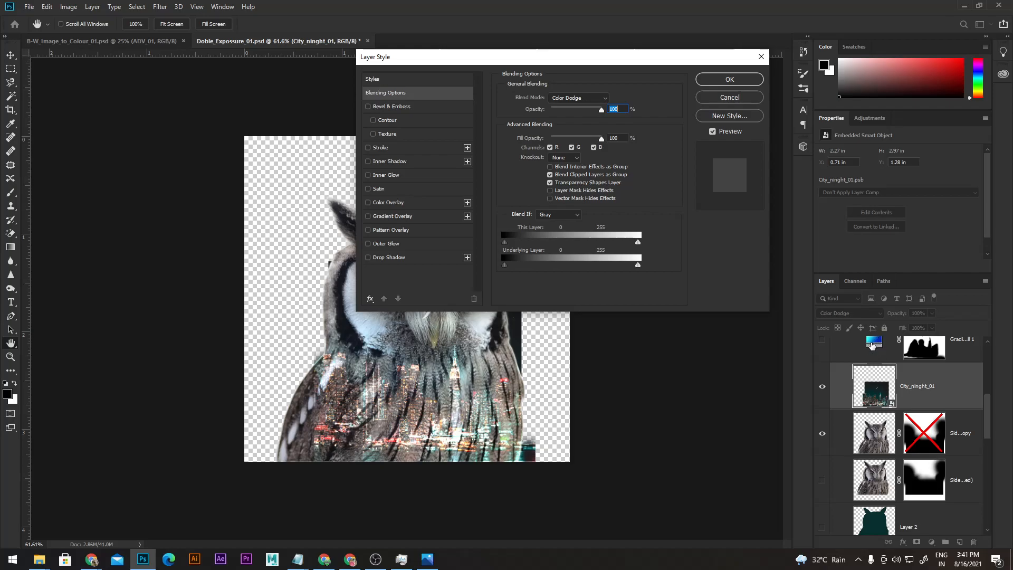
left_click_drag(511, 64, 551, 61)
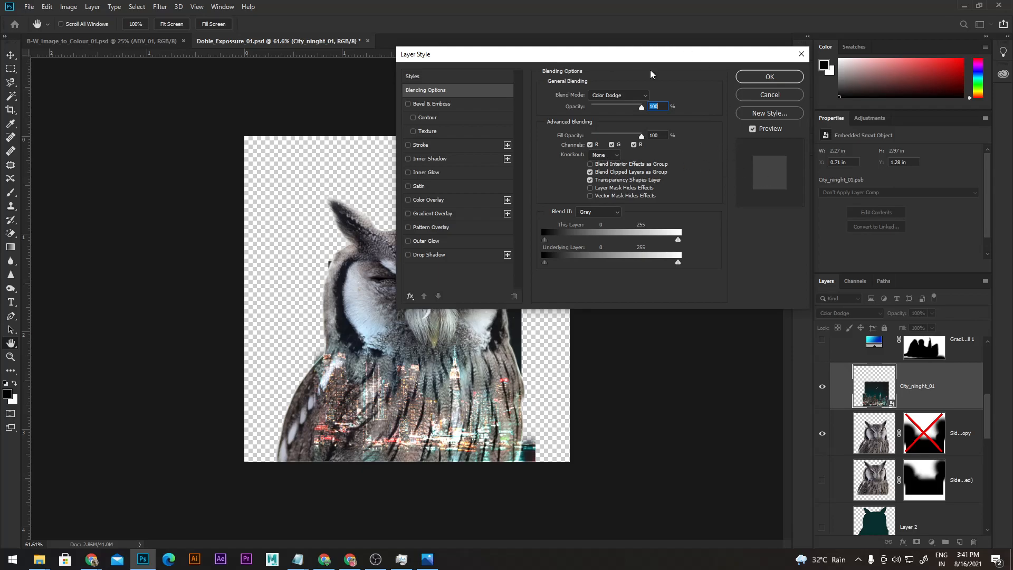
left_click_drag(666, 60, 761, 91)
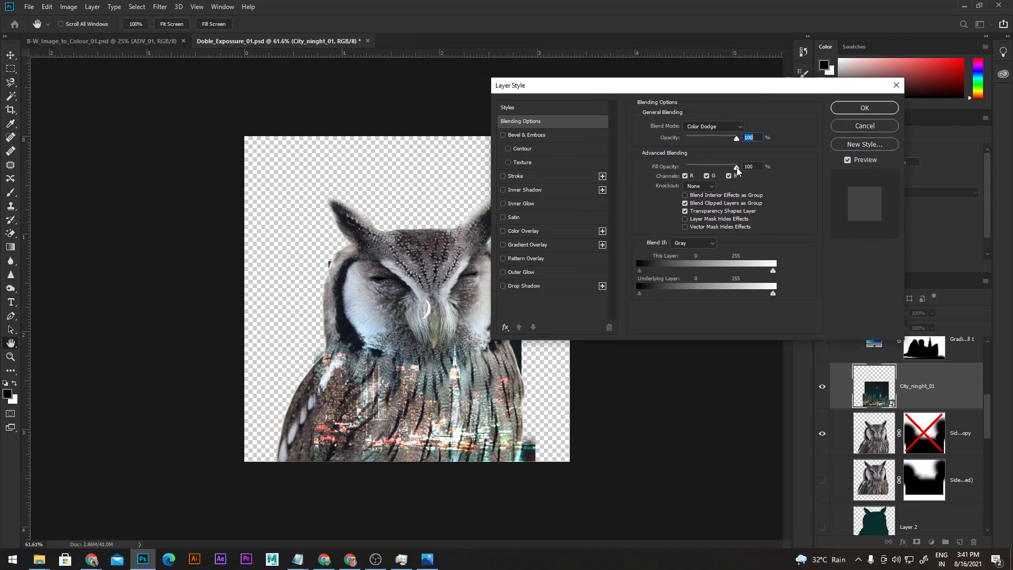
mouse_move(737, 169)
left_mouse_down()
mouse_move(696, 169)
mouse_move(737, 168)
left_mouse_up()
Step: Preview the City_ninght_01 blending without the red channel and without the blue channel, restoring each one
left_click(685, 176)
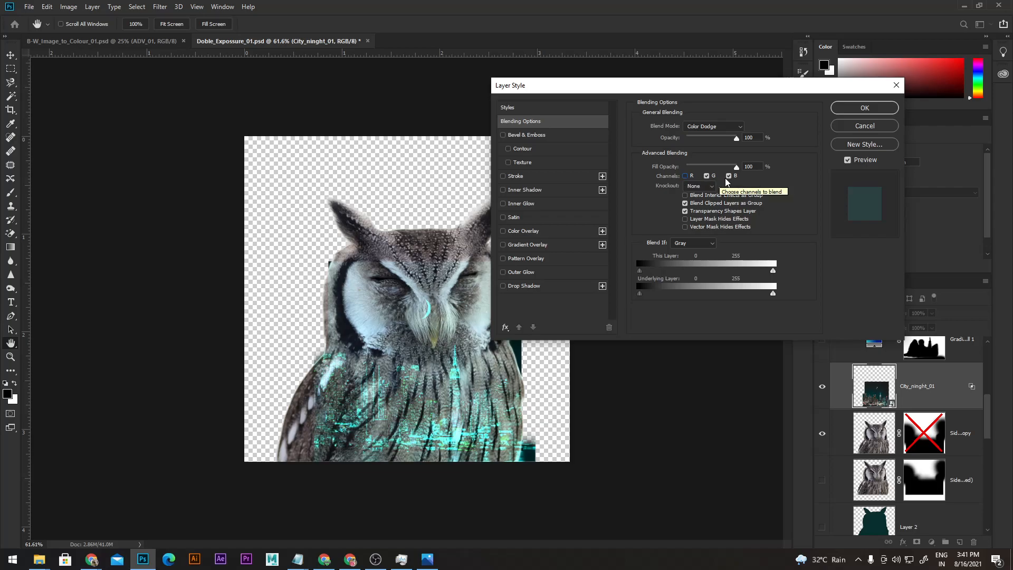
left_click(685, 176)
left_click(728, 176)
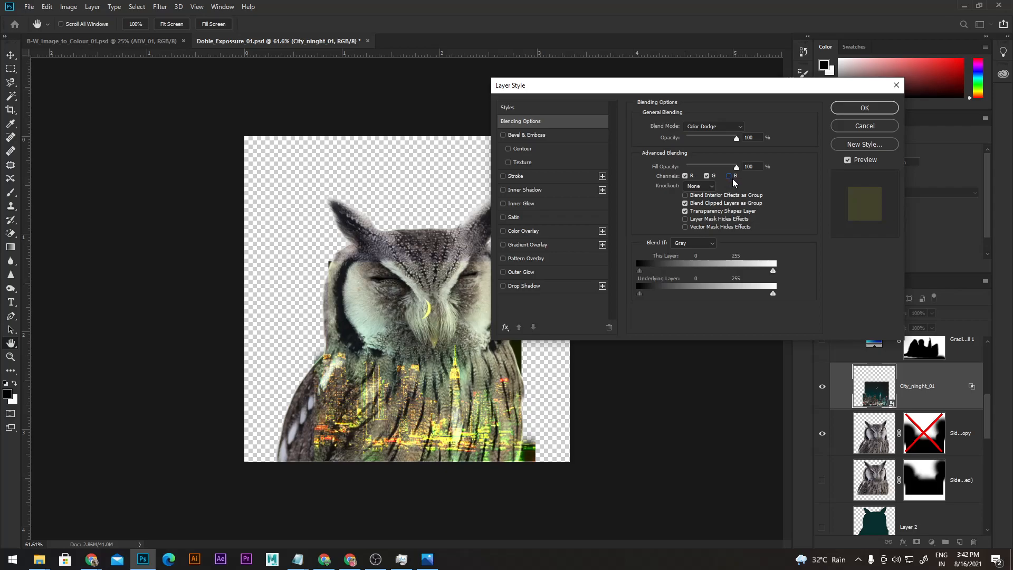
left_click(729, 176)
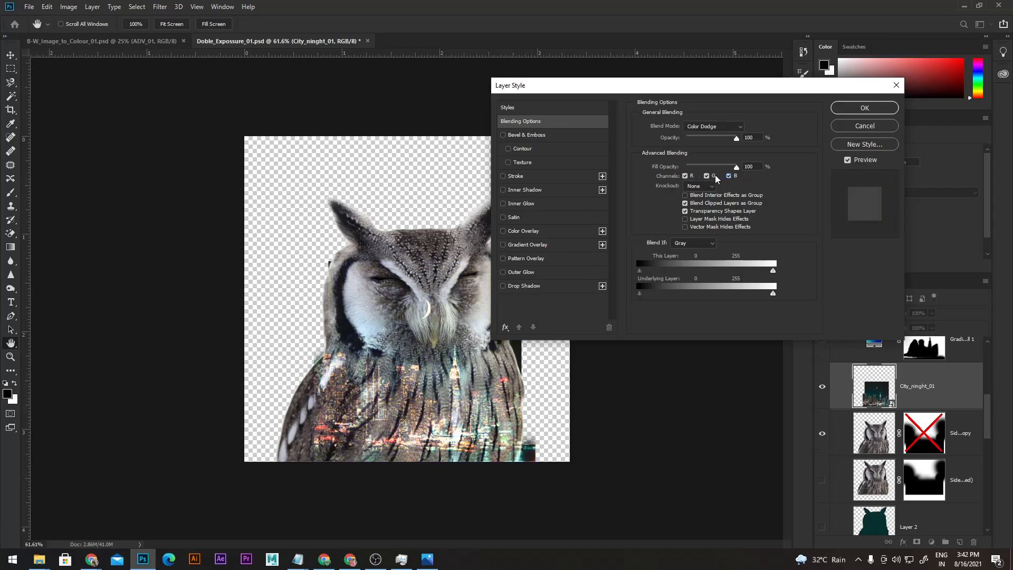
Step: Preview the City_ninght_01 blending with only the green channel, with only red, and with no channels enabled
left_click(685, 177)
left_click(730, 176)
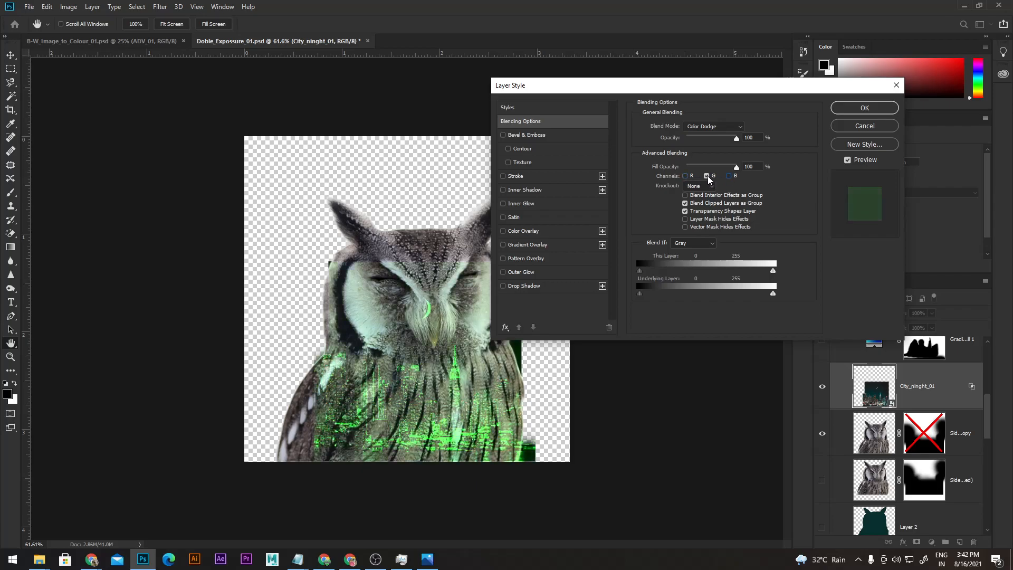
left_click(707, 176)
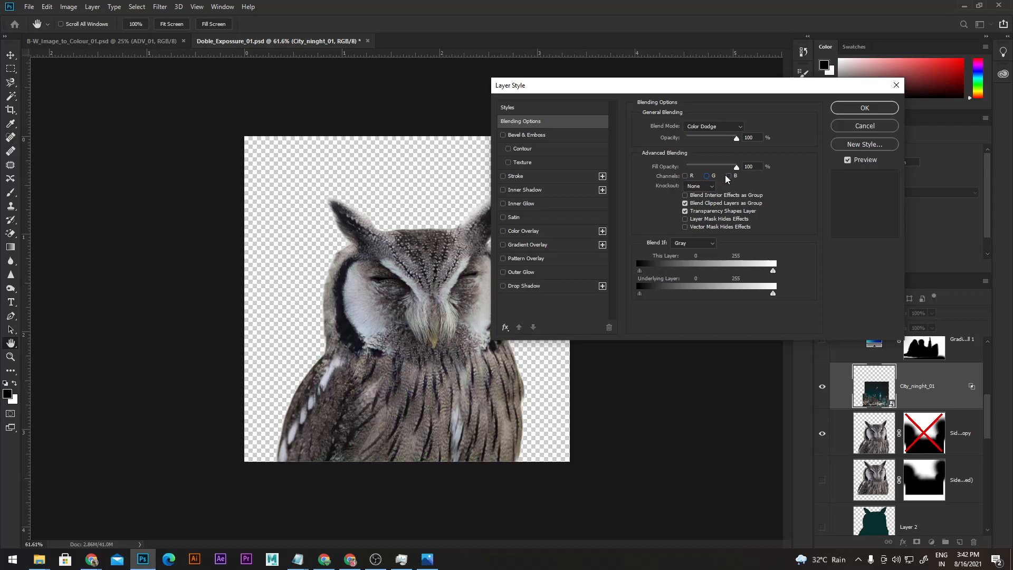
left_click(685, 176)
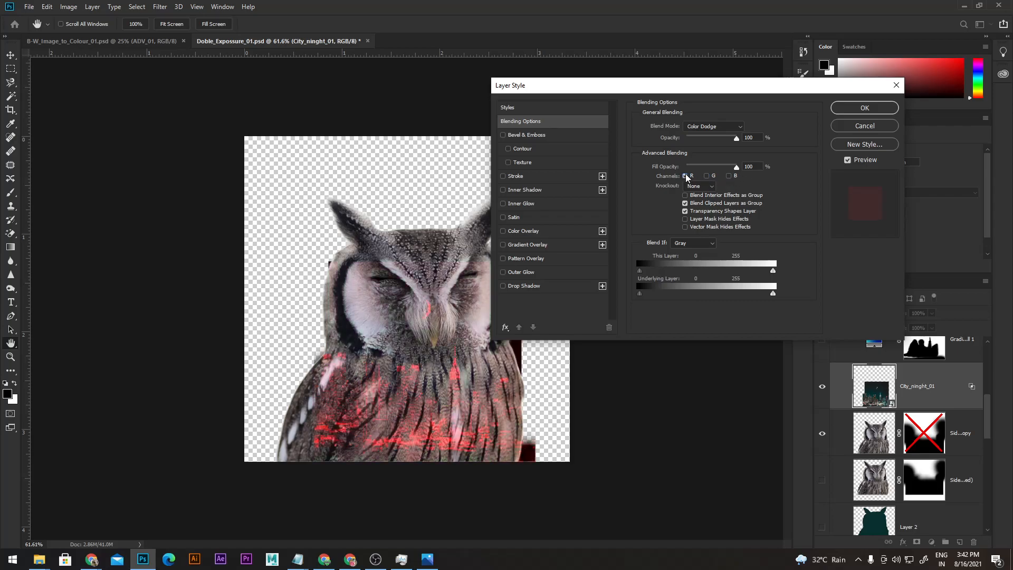
left_click(685, 176)
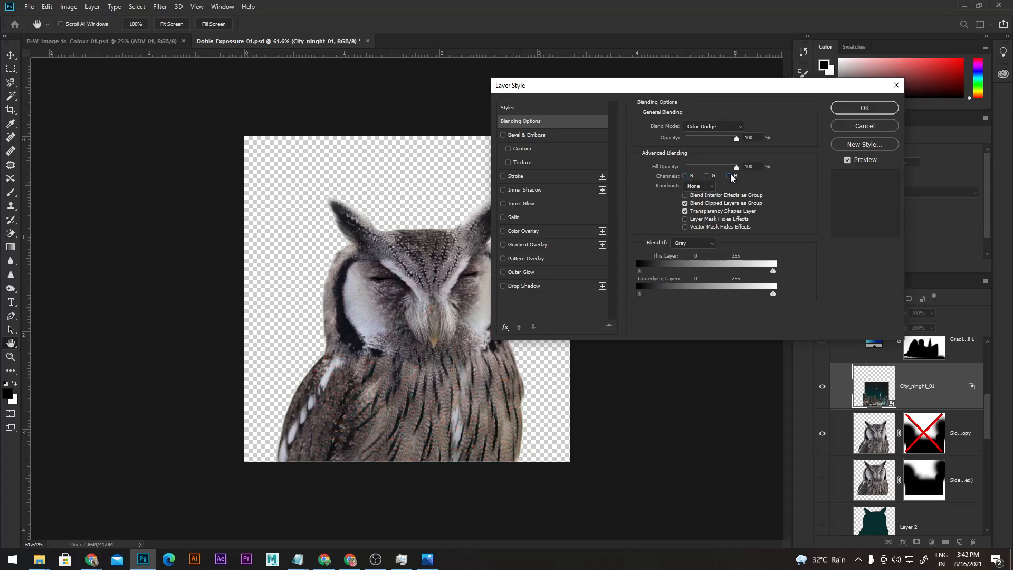
Step: Preview the city layer with blue only, red and green, and green and blue, and re-enable all three channels
left_click(729, 175)
left_click(729, 176)
left_click(707, 177)
left_click(685, 176)
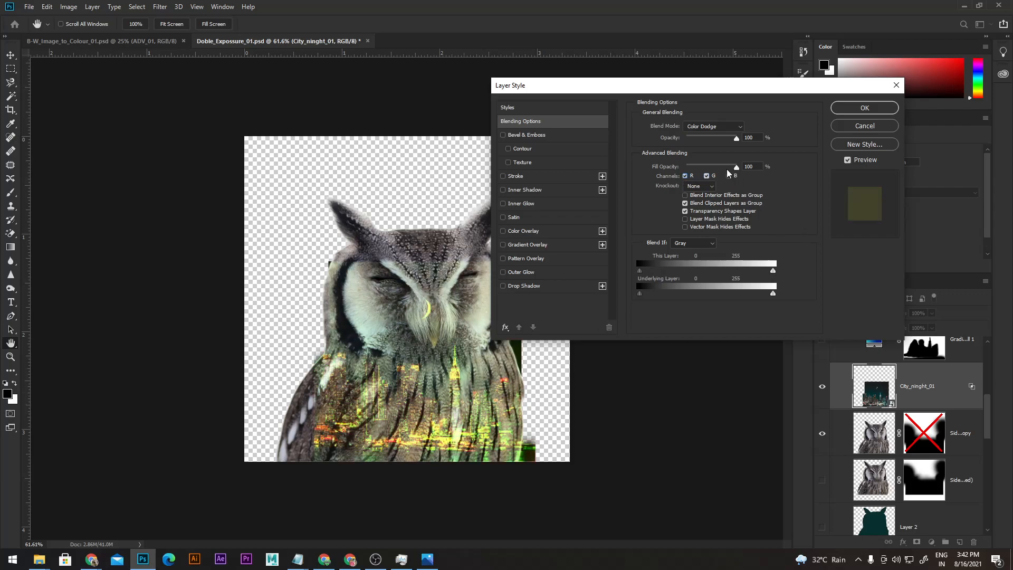
left_click(685, 177)
left_click(729, 178)
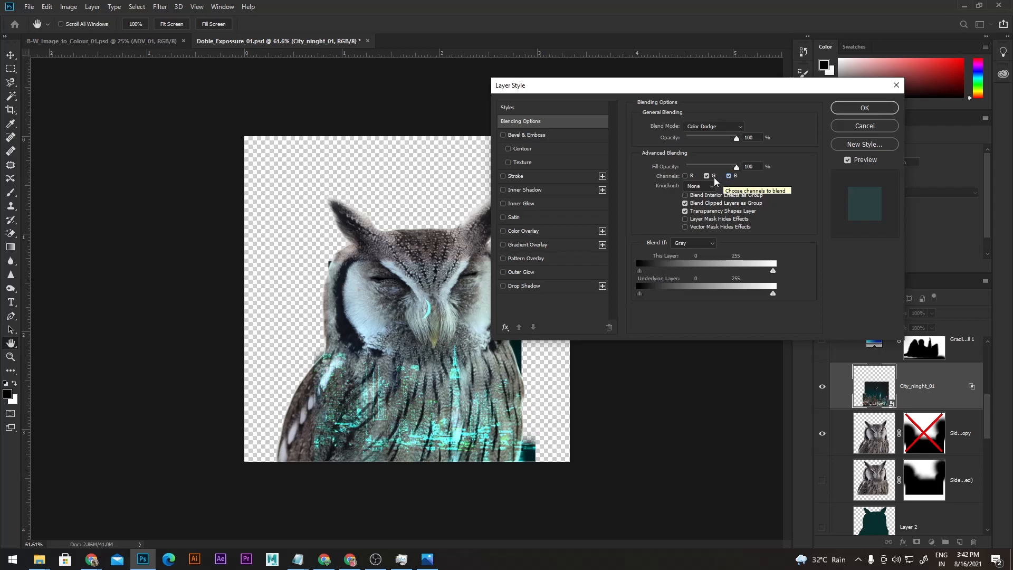
left_click(686, 176)
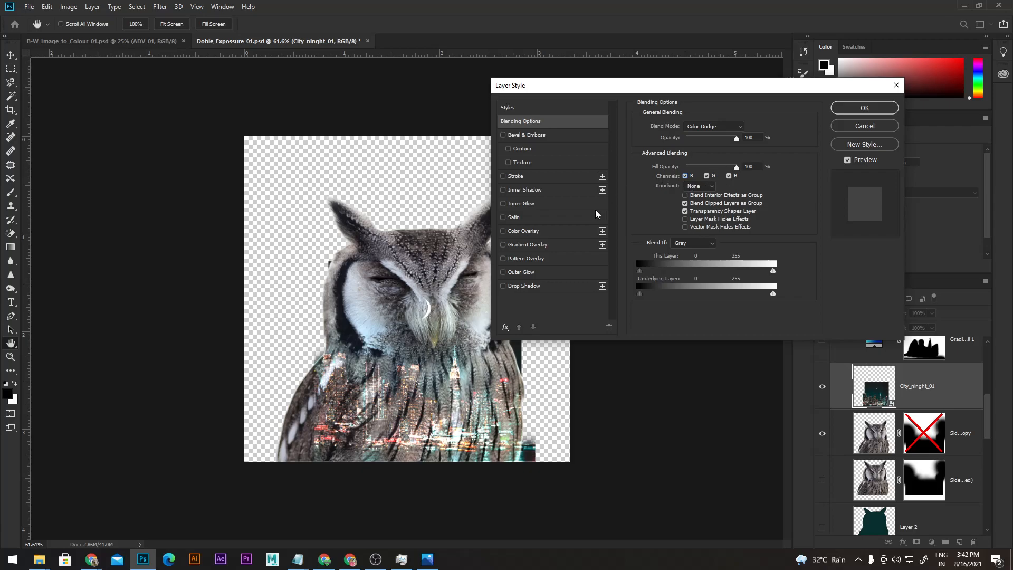
Step: Try the Shallow knockout on the City_ninght_01 layer, set Knockout back to None and close the layer style settings
left_click(710, 189)
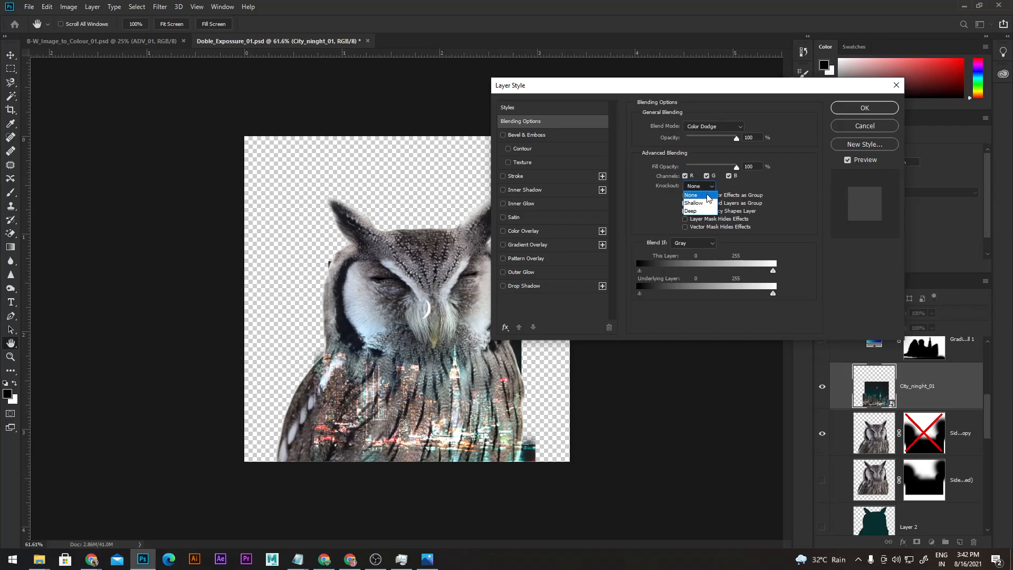
left_click(706, 204)
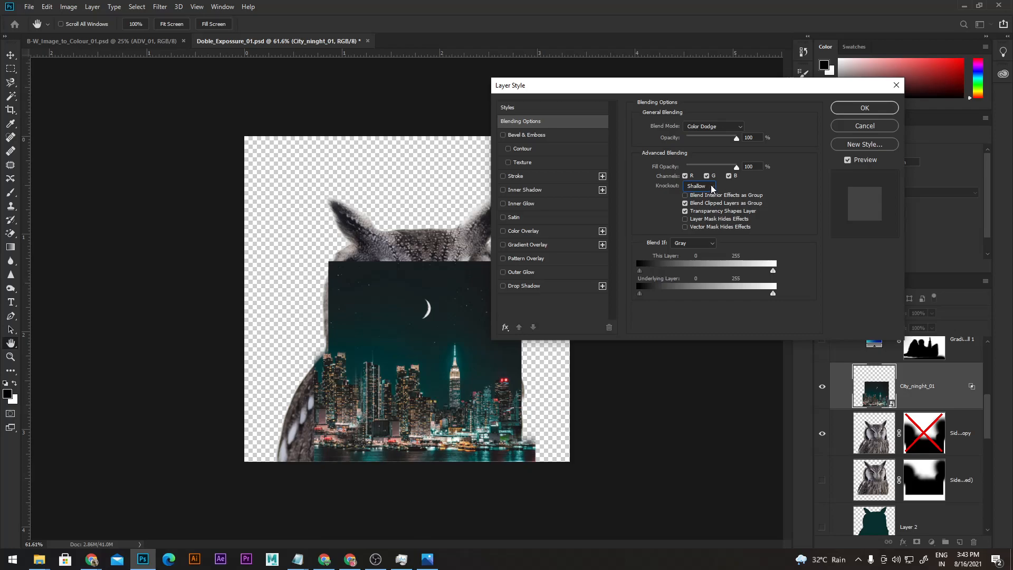
left_click(712, 188)
left_click(706, 205)
scroll(714, 186, "up", 1)
key("Return")
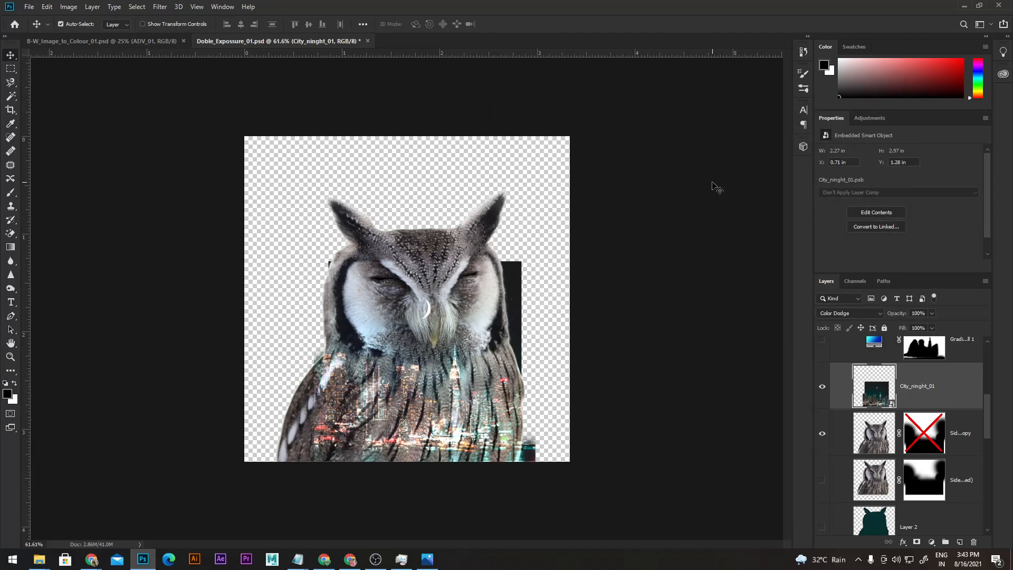
Step: Reopen the City_ninght_01 blending options and toggle Blend Interior Effects as Group and Layer Mask Hides Effects on and off
right_click(977, 391)
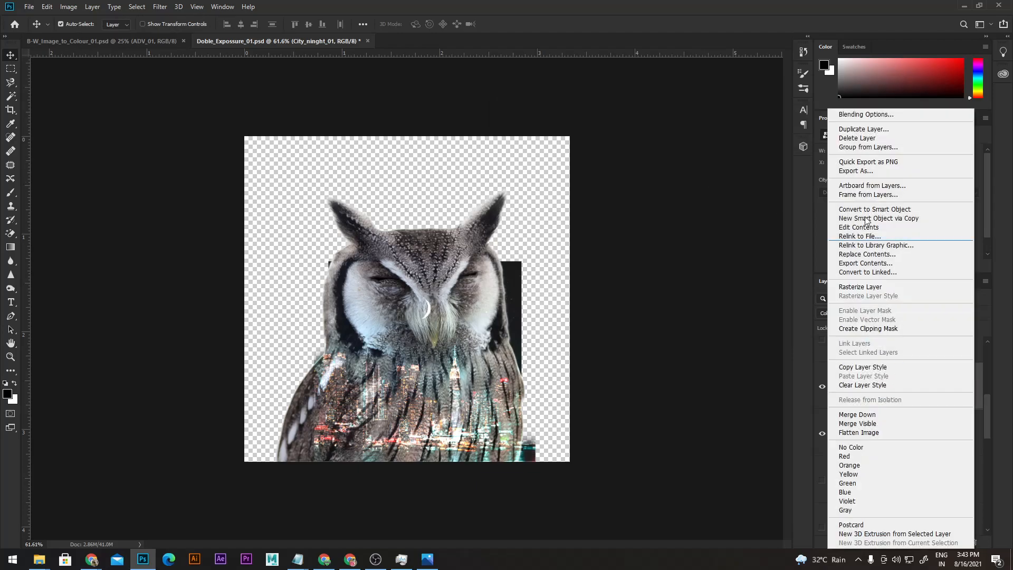
left_click(857, 114)
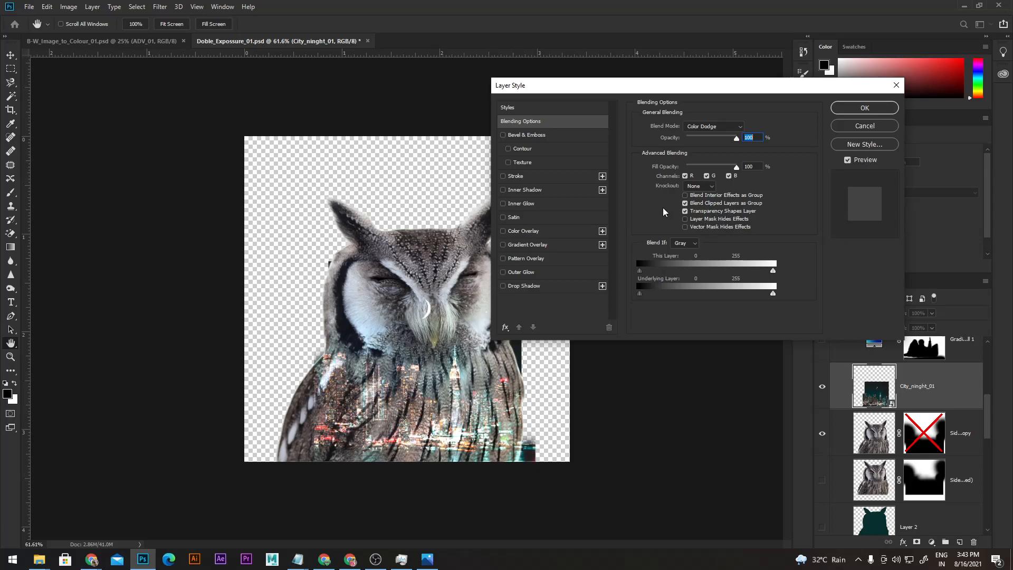
left_click(685, 195)
left_click(686, 195)
left_click(685, 219)
left_click(685, 219)
Step: Keep Blend If on Gray and change the City_ninght_01 blend mode from Color Dodge to Normal
left_click(690, 246)
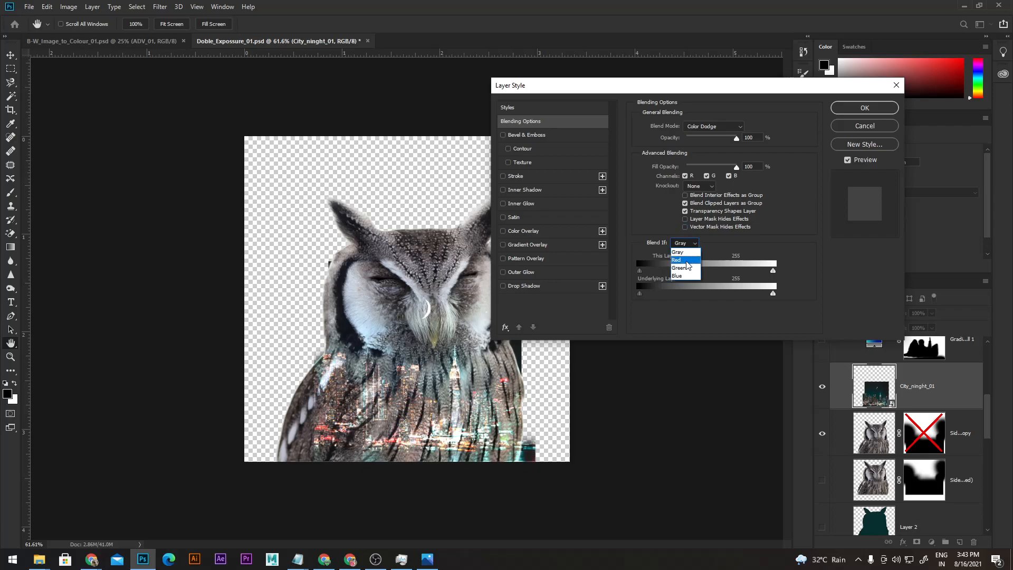
left_click(681, 252)
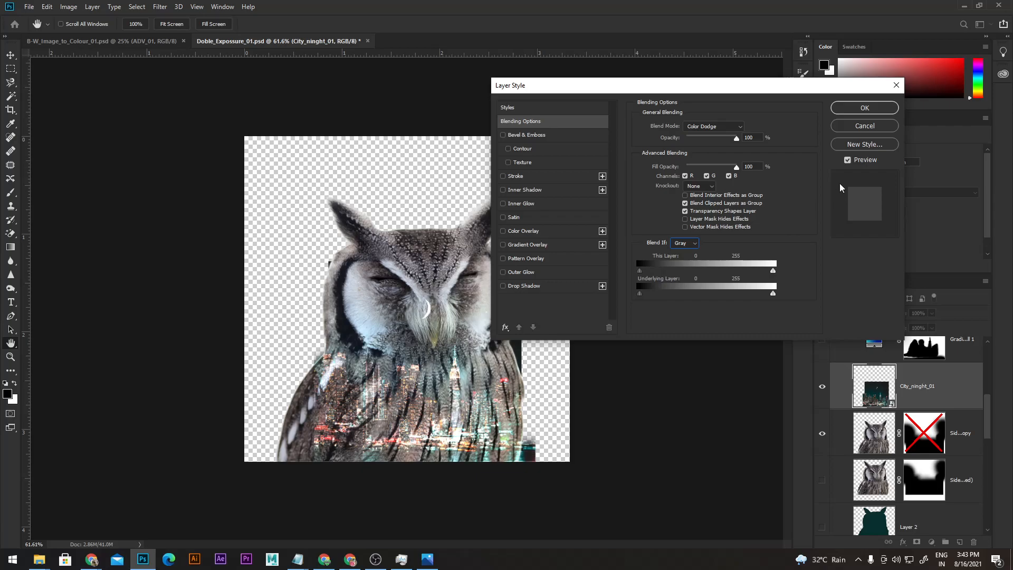
left_click(739, 127)
left_click(730, 138)
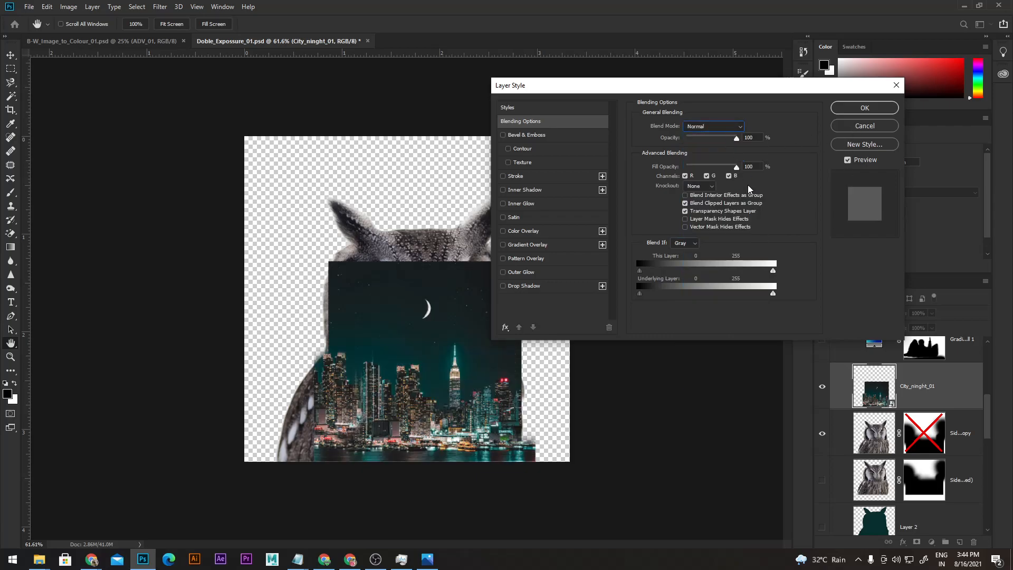
Step: Try Gray Blend If highlights split at 152/203 for This Layer and set to 105 for Underlying Layer
left_click(695, 242)
left_click(693, 257)
left_click_drag(772, 272, 797, 273)
key("alt")
left_click_drag(773, 272, 696, 299)
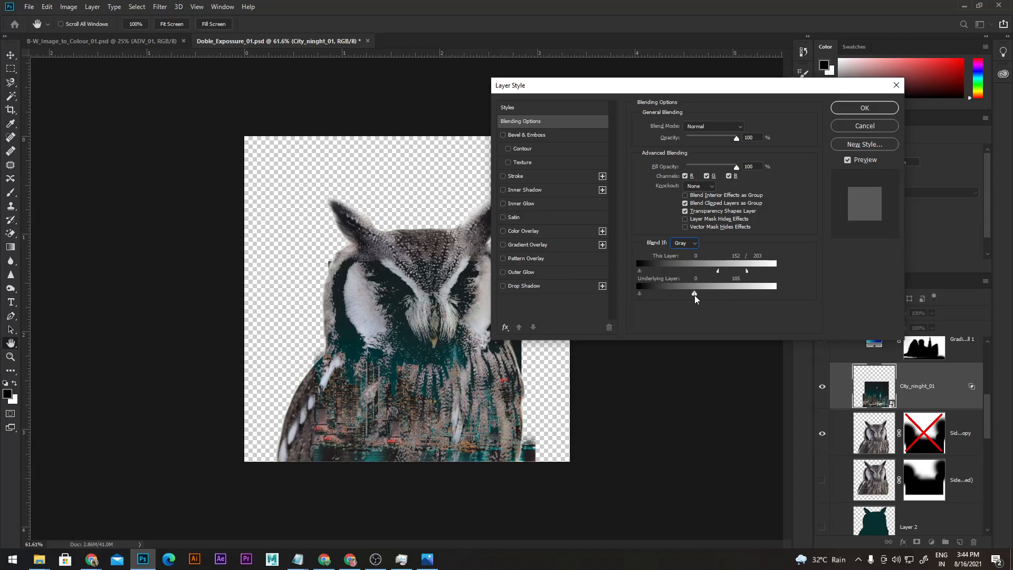
Step: Return both halves of the This Layer highlight limit to 255
left_click_drag(728, 98, 796, 66)
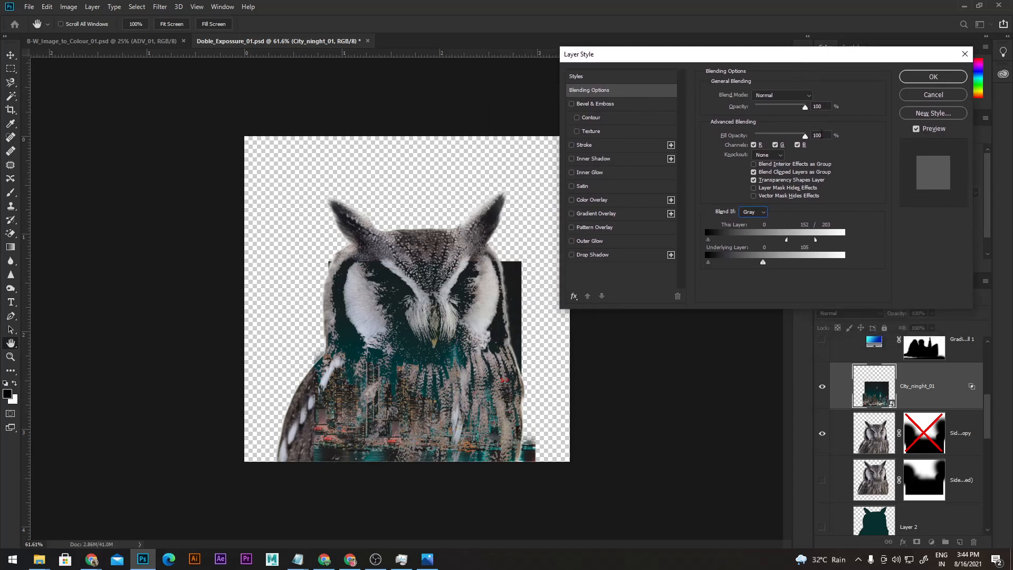
left_click_drag(815, 240, 855, 242)
left_click_drag(787, 242, 885, 246)
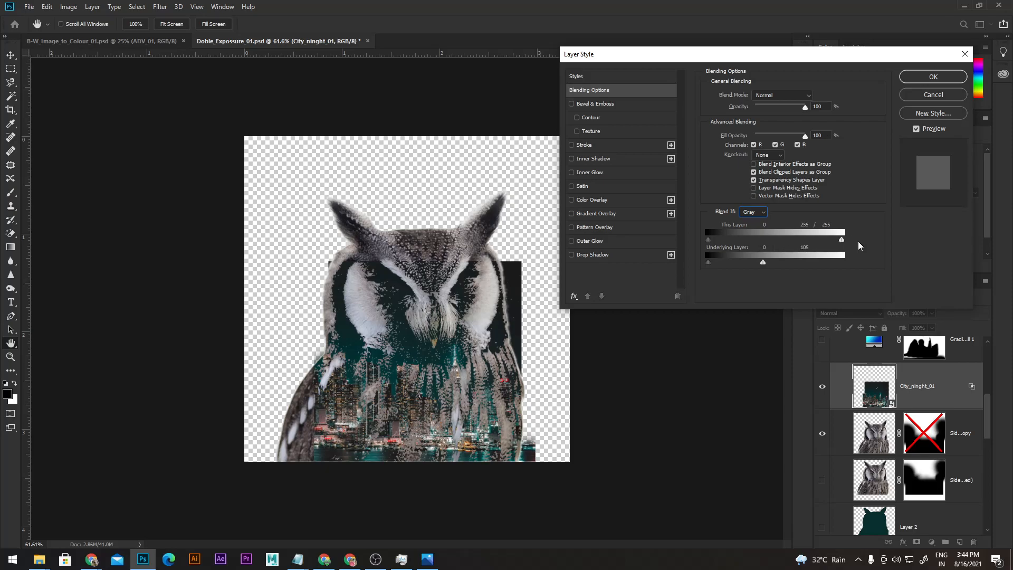
Step: Split the Underlying Layer highlight range to 56/219 and apply the layer style
left_click_drag(762, 262, 741, 275)
key("alt")
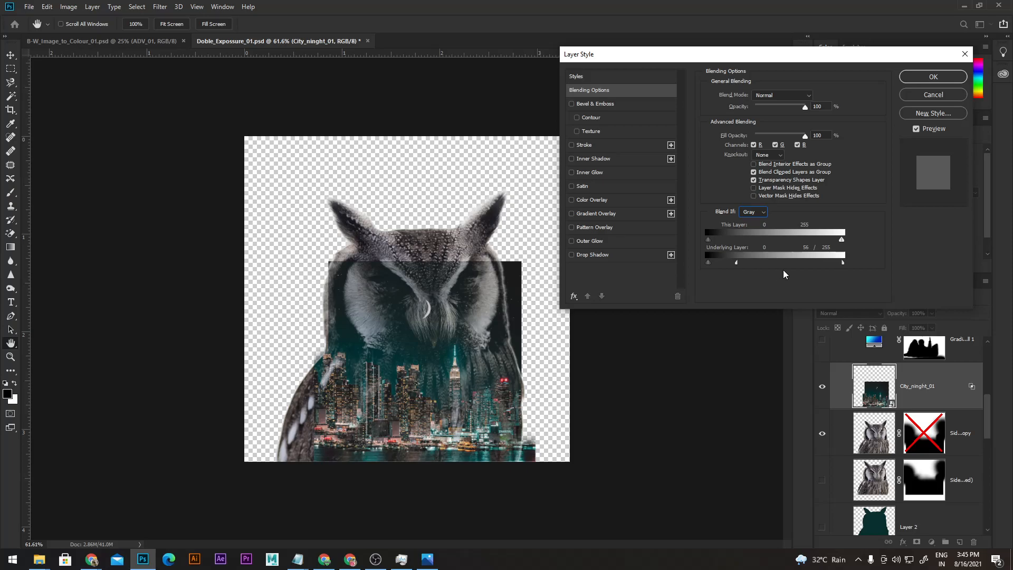
mouse_move(843, 266)
left_mouse_down()
mouse_move(770, 272)
mouse_move(846, 271)
mouse_move(824, 270)
left_mouse_up()
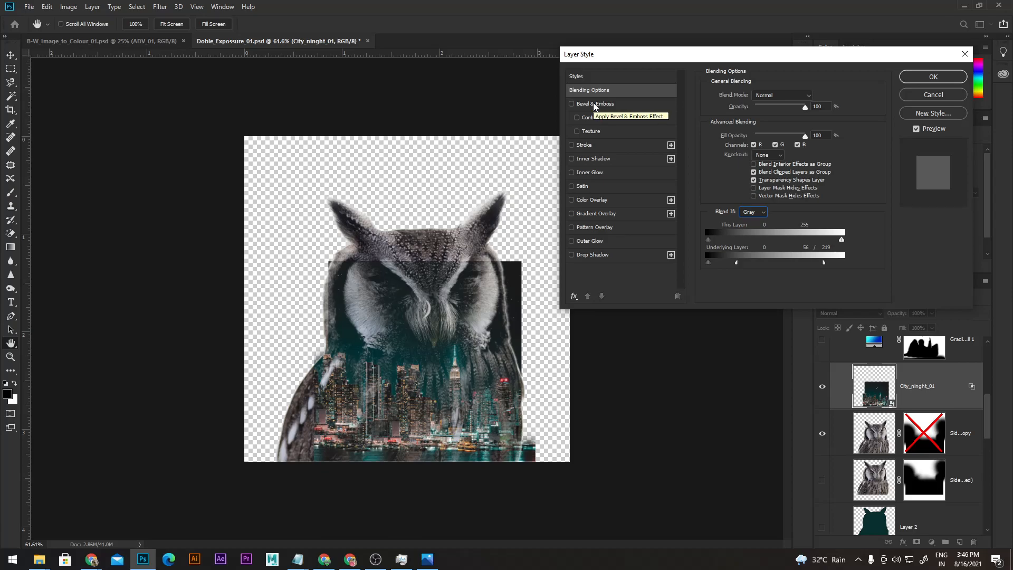
left_click_drag(762, 59, 637, 70)
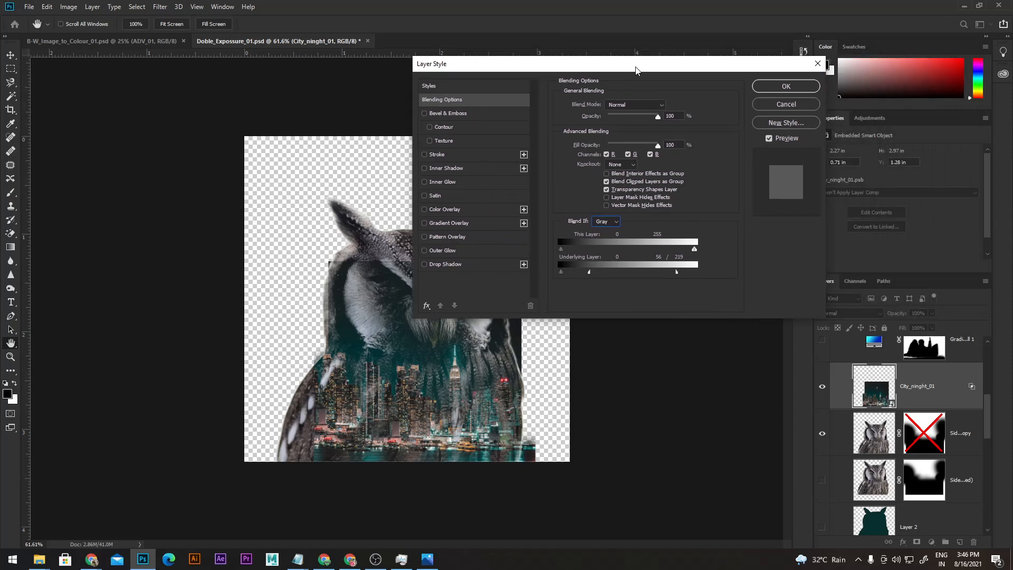
left_click(786, 87)
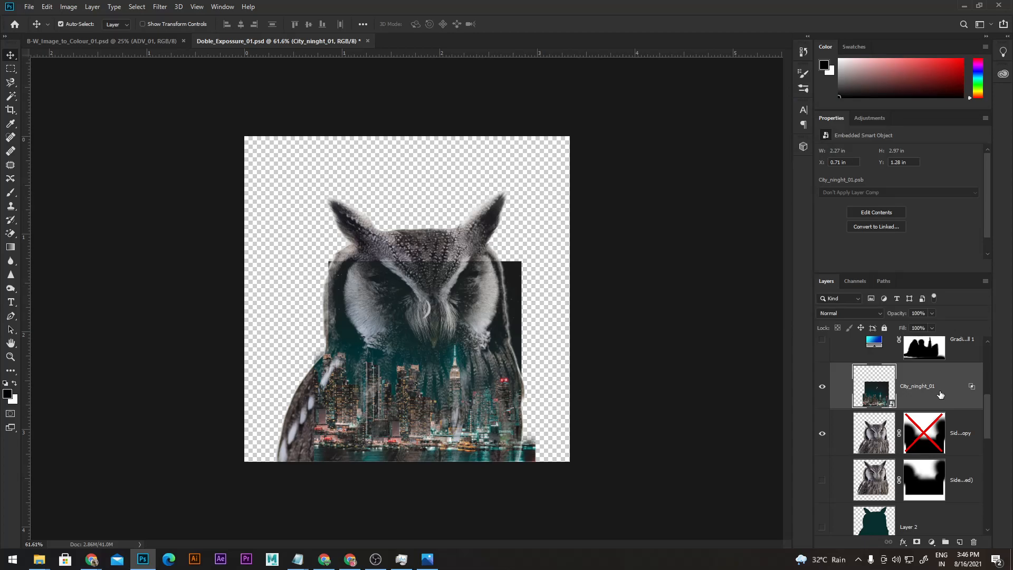
Step: Move the city image slightly on the canvas and undo the move
scroll(940, 394, "down", 4)
scroll(936, 394, "up", 3)
mouse_move(474, 301)
left_mouse_down()
mouse_move(537, 296)
mouse_move(441, 223)
mouse_move(504, 291)
mouse_move(462, 311)
left_mouse_up()
key("ctrl+z")
Step: Lock all properties of the City_ninght_01 layer, try moving it, unlock it, and toggle the lock once more
left_click(885, 328)
mouse_move(467, 319)
left_mouse_down()
mouse_move(519, 306)
mouse_move(508, 321)
mouse_move(490, 314)
mouse_move(452, 327)
left_mouse_up()
left_click(915, 391)
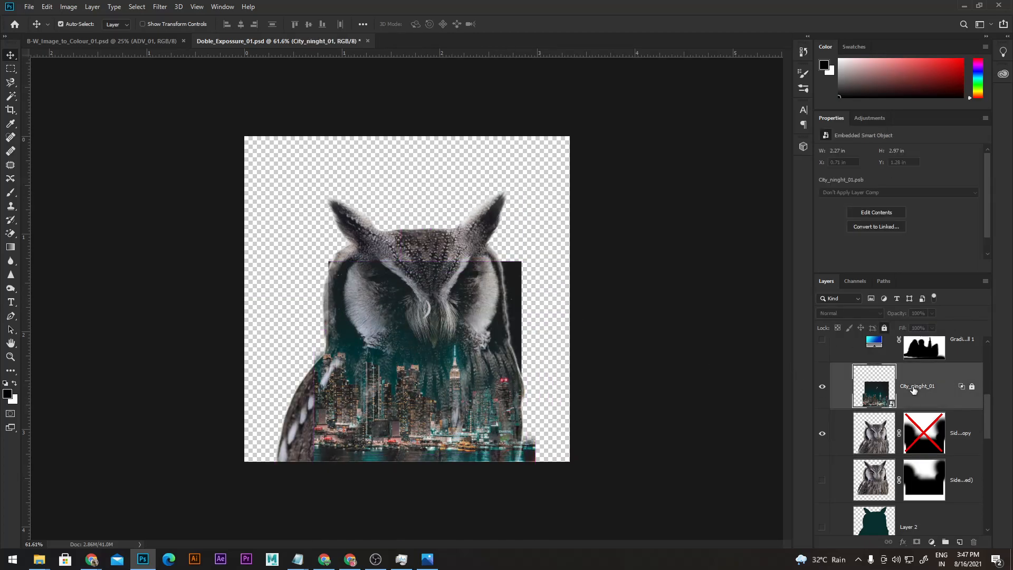
left_click(972, 388)
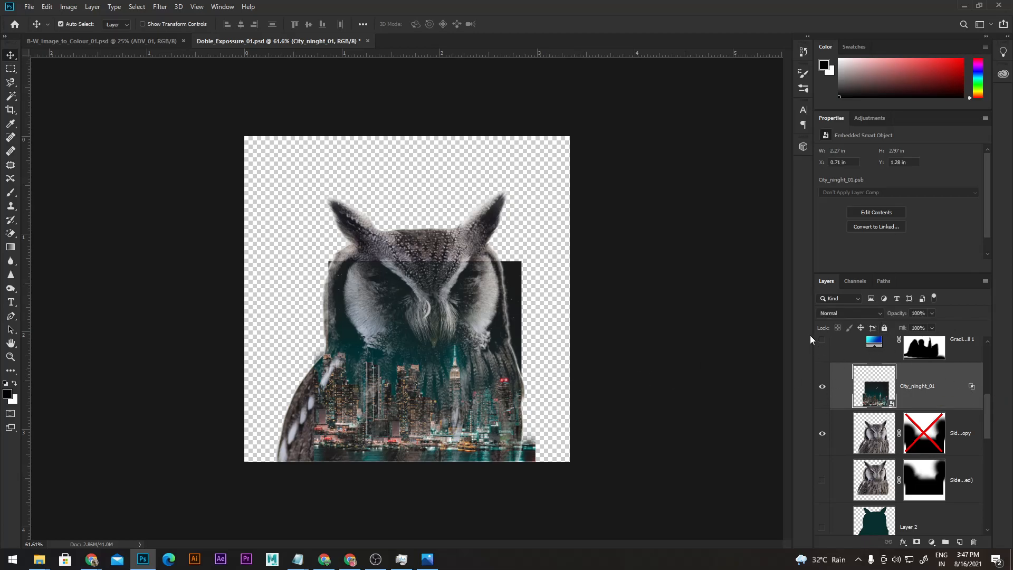
left_click(884, 328)
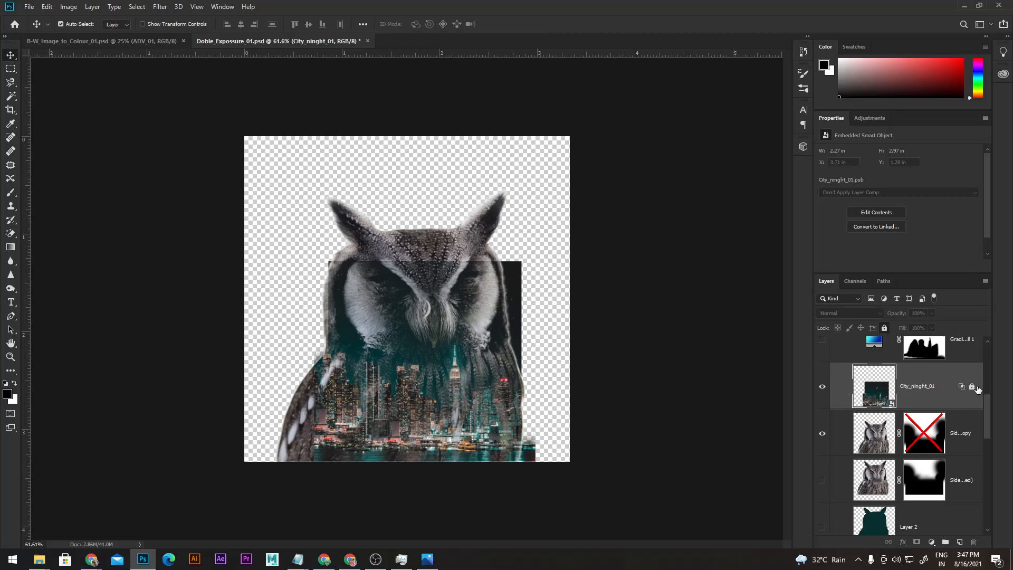
left_click(972, 387)
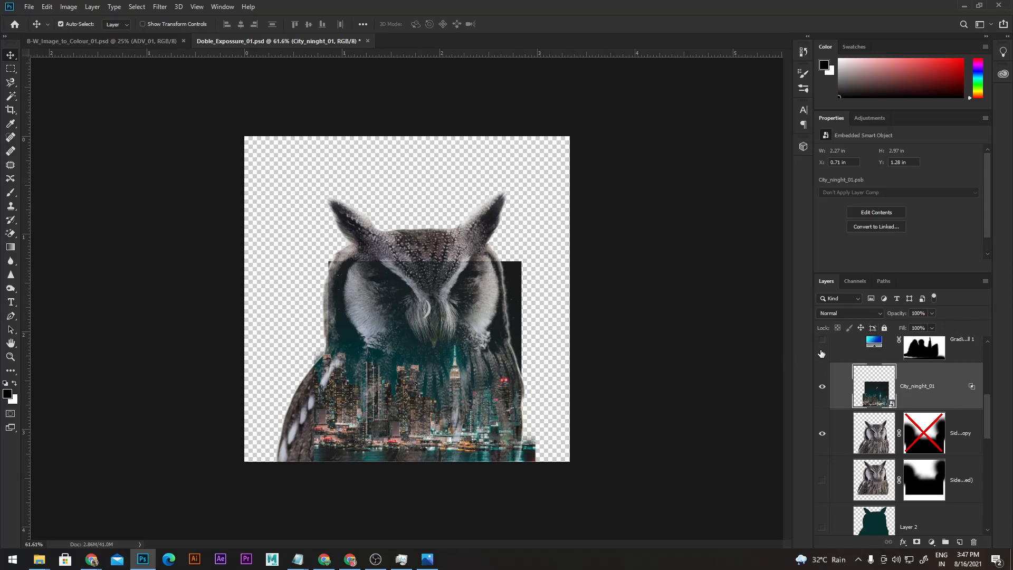
Step: Hide and reshow the City_ninght_01 layer, and try Blue, Red and Blue again as its color label
left_click(822, 386)
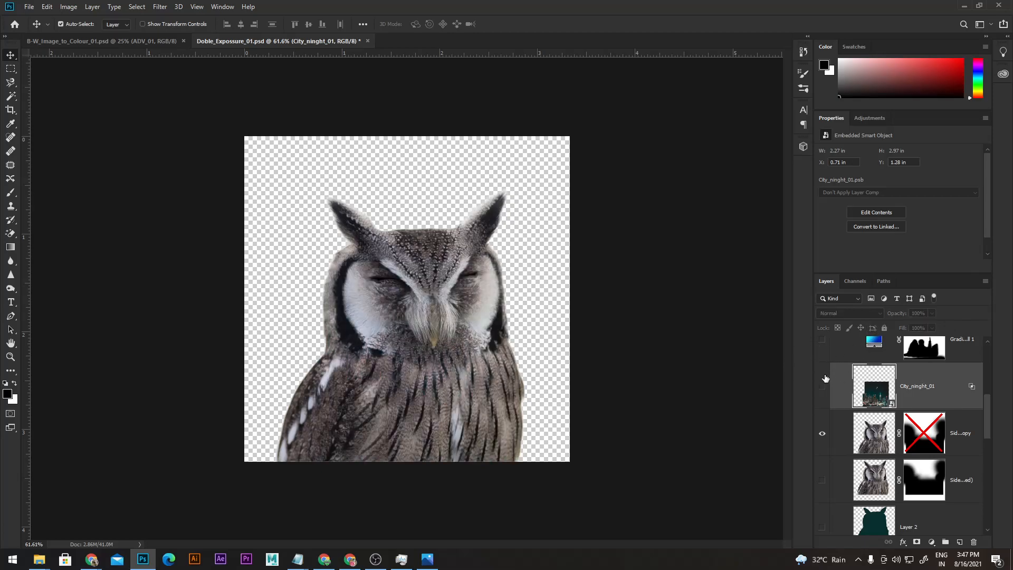
left_click(822, 385)
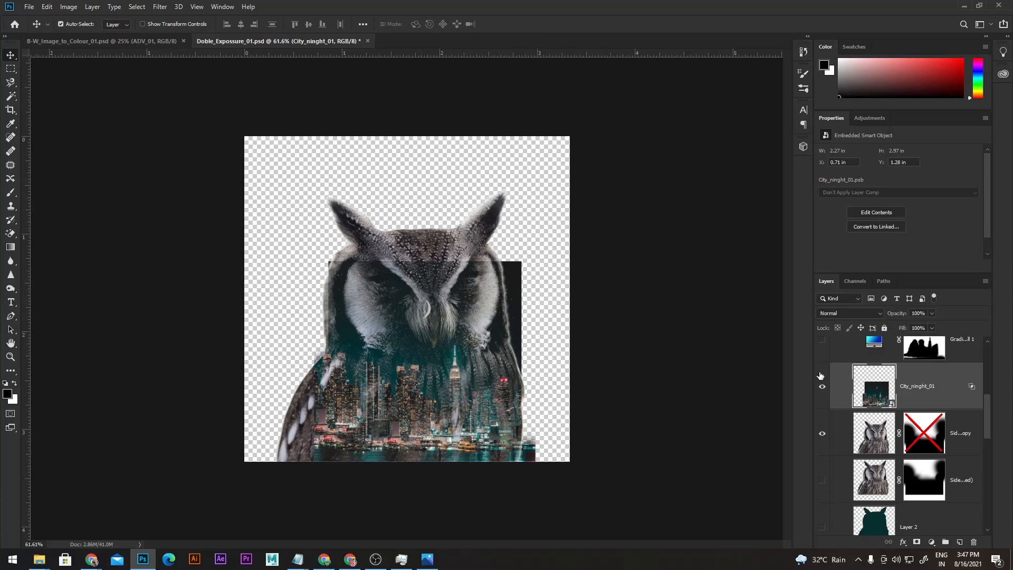
right_click(822, 375)
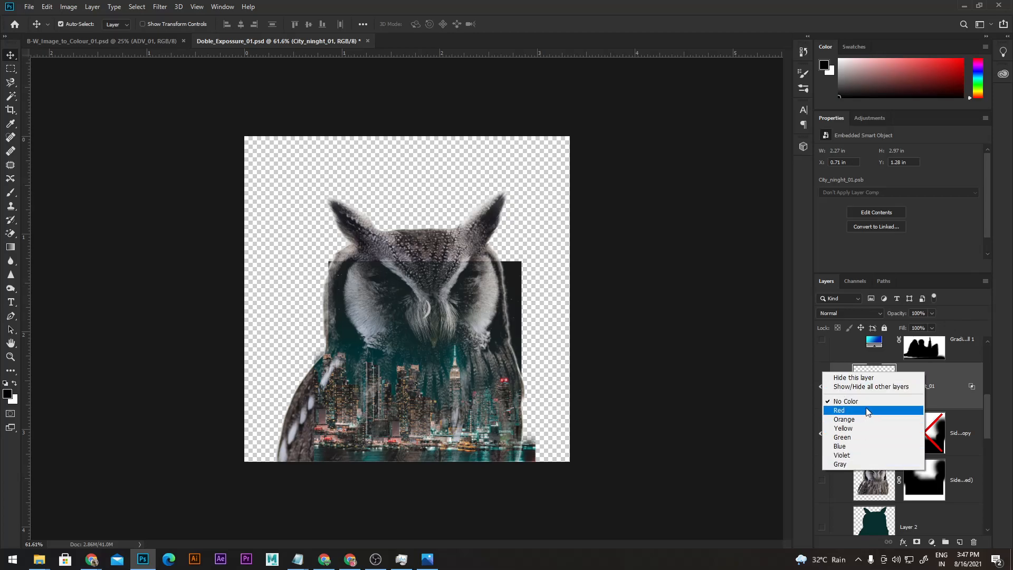
left_click(844, 446)
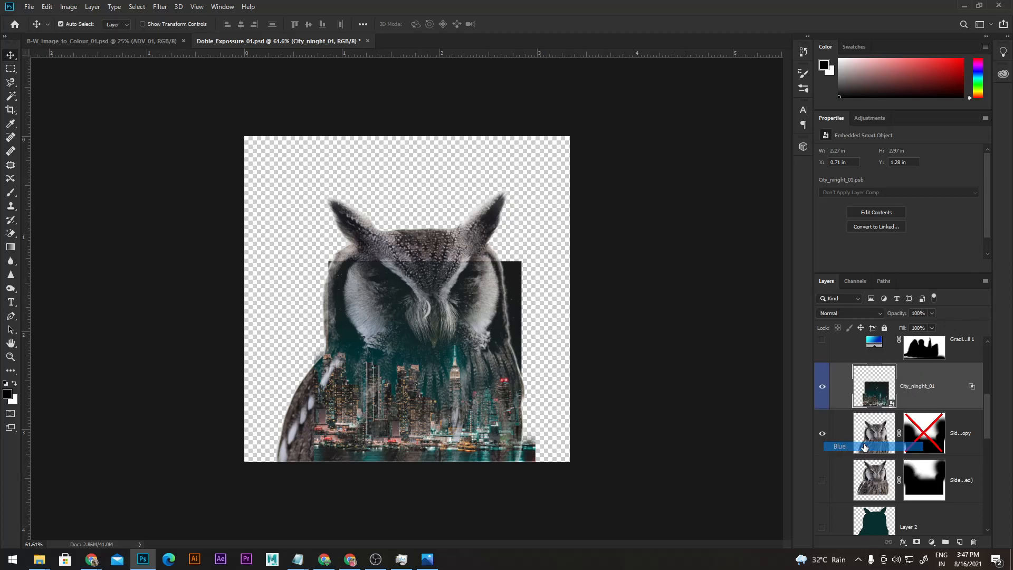
right_click(822, 372)
left_click(849, 413)
right_click(822, 372)
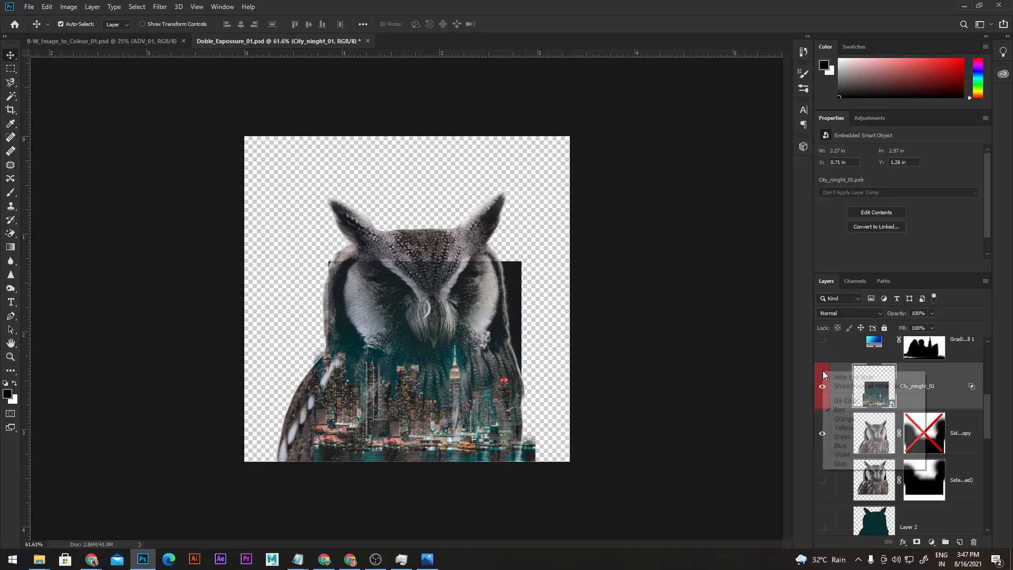
left_click(859, 447)
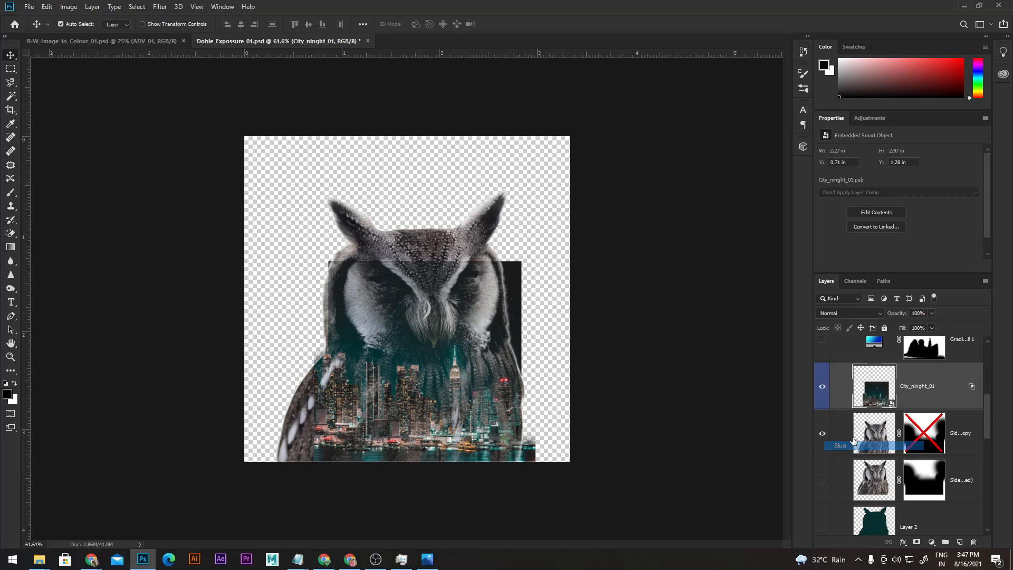
Step: Hide the City_ninght_01 layer, reset its color label to No Color, and show the layer again
right_click(823, 372)
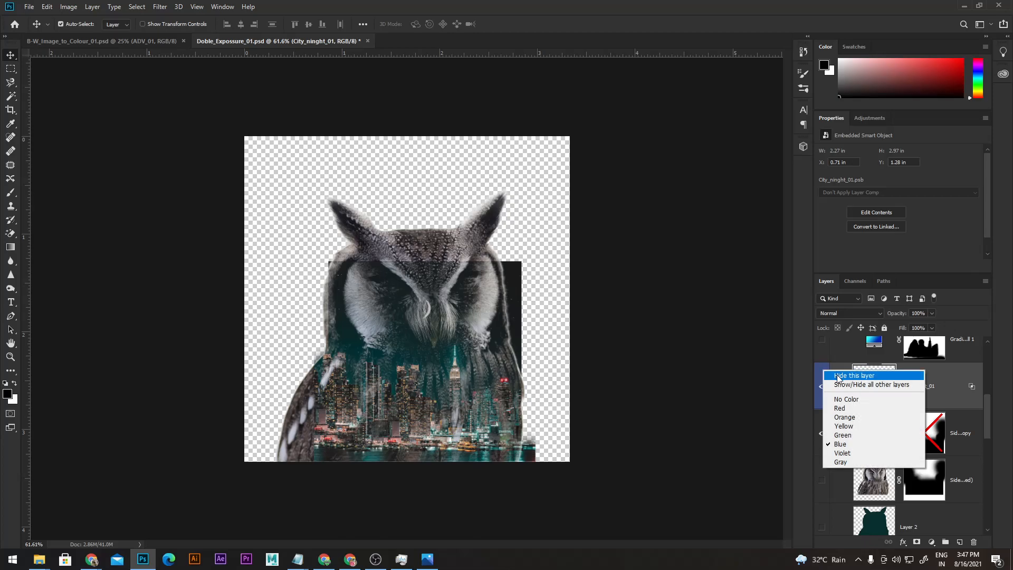
left_click(825, 374)
right_click(825, 374)
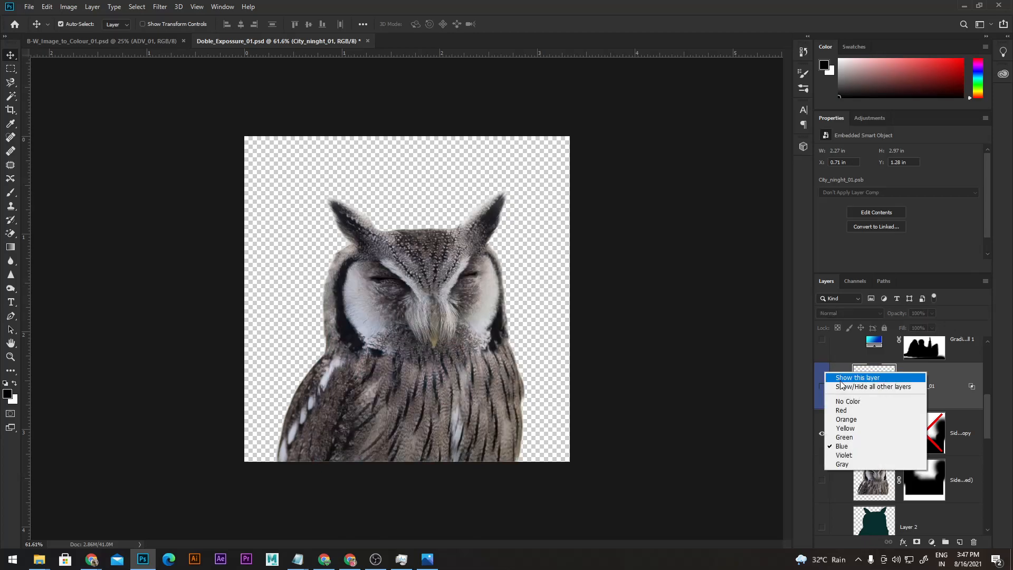
left_click(844, 400)
left_click(822, 387)
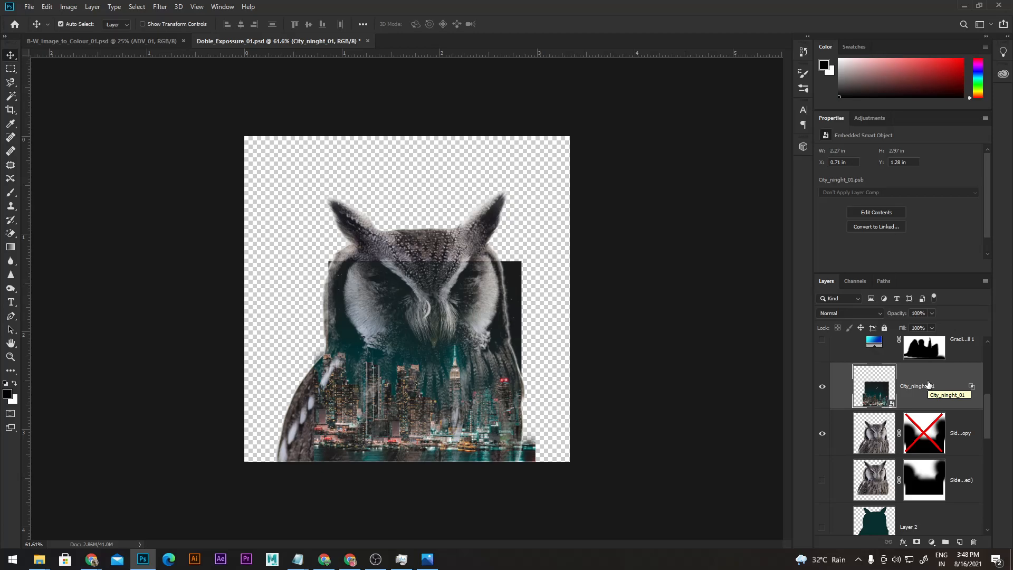
Step: Give the City_ninght_01 layer a Red color label and set it back to No Color
right_click(821, 370)
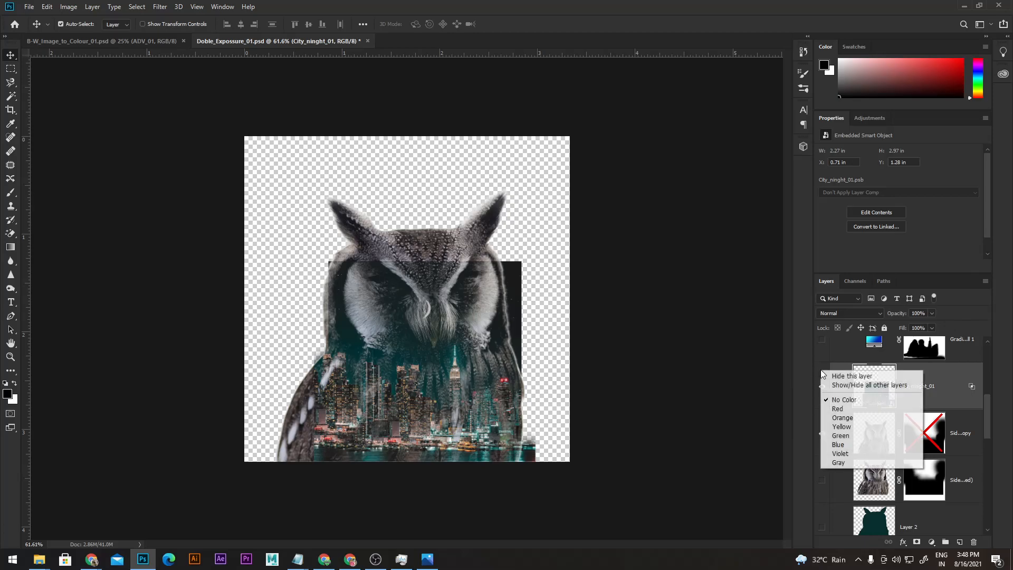
left_click(839, 409)
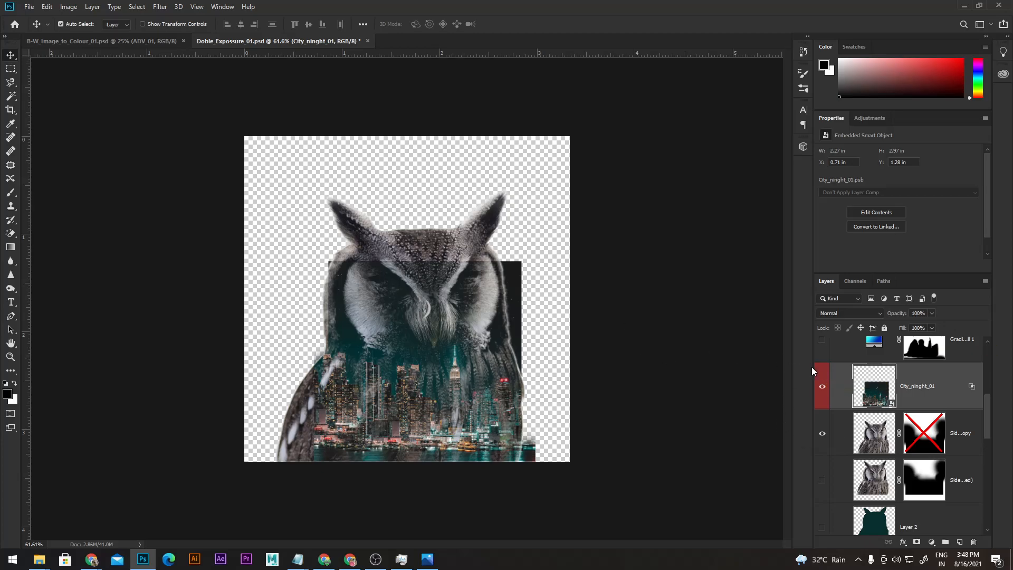
right_click(825, 371)
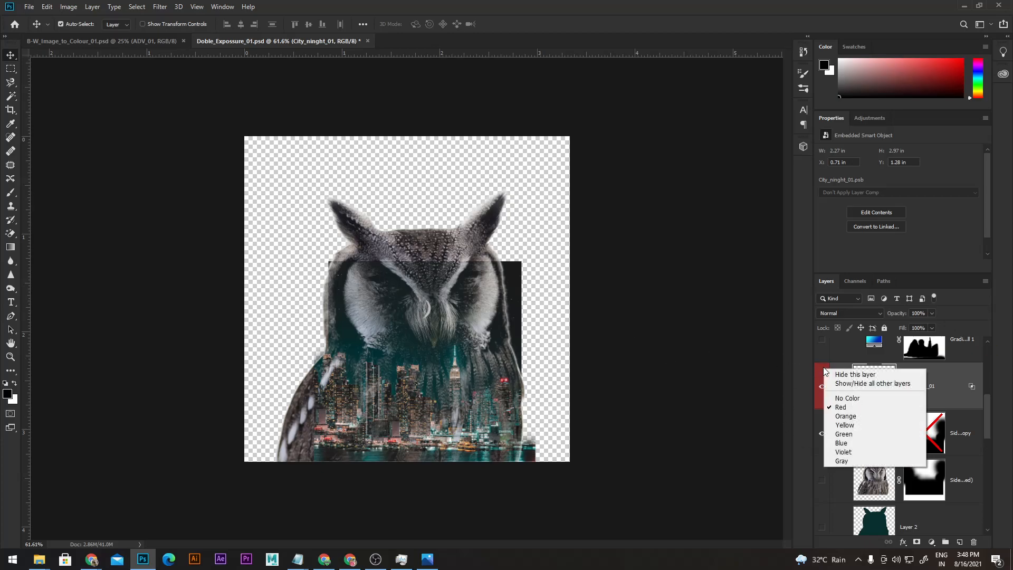
left_click(852, 399)
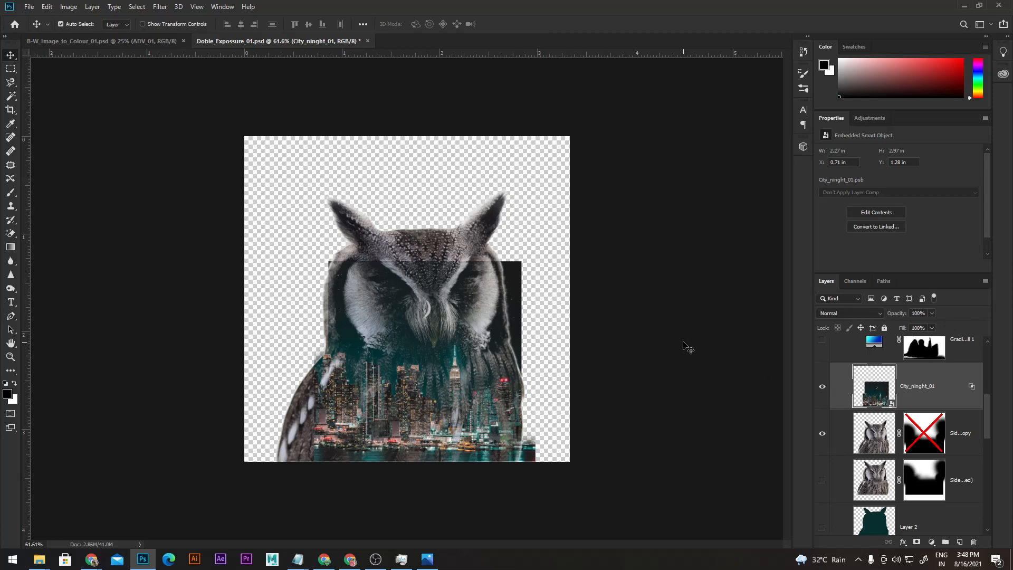
Step: Shift the city image left to X 0.61 in and add a white layer mask to the City_ninght_01 layer
mouse_move(436, 332)
left_mouse_down()
mouse_move(436, 306)
mouse_move(430, 321)
left_mouse_up()
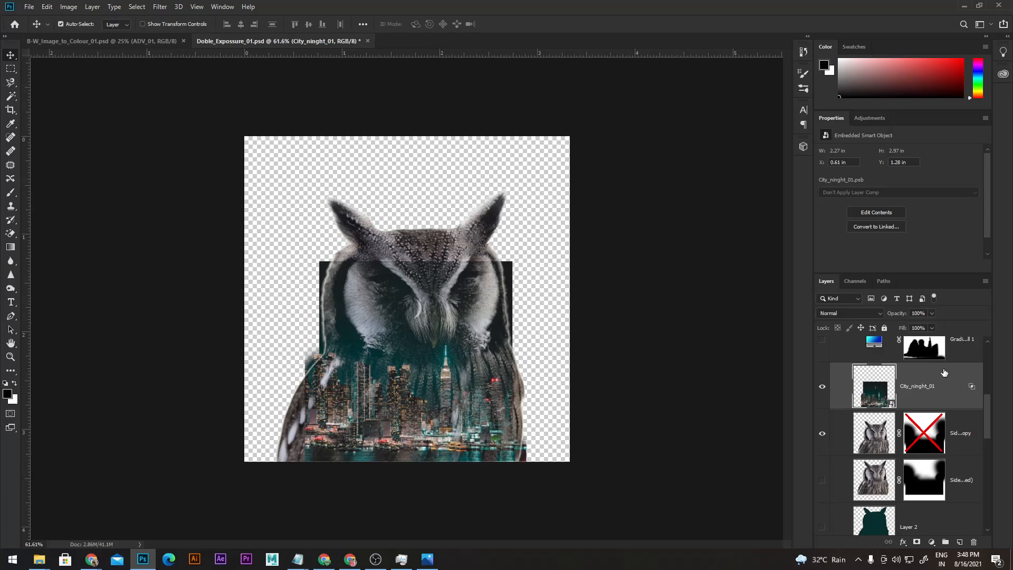
left_click(903, 542)
left_click(903, 543)
left_click(918, 543)
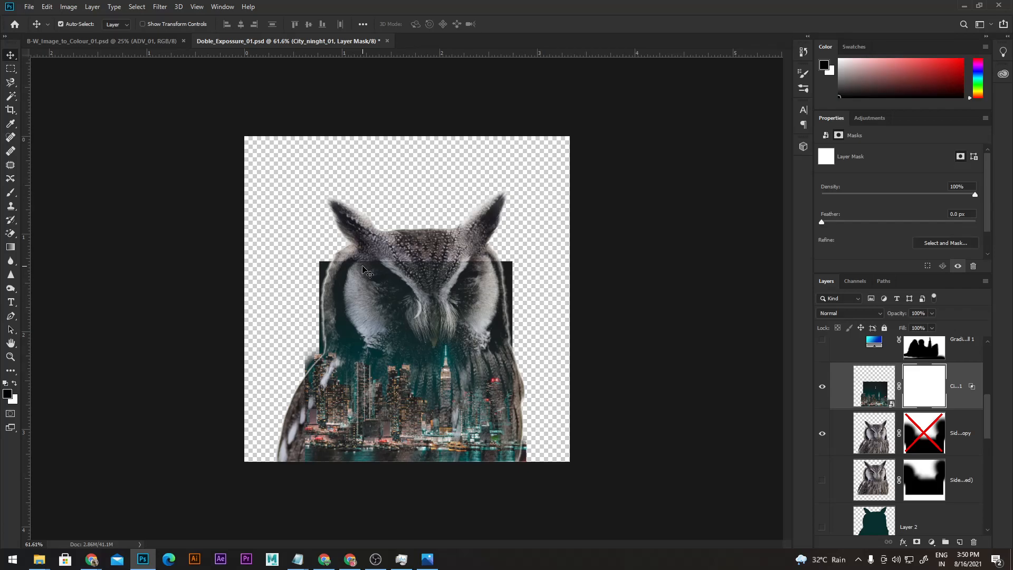
Step: Paint black on the city mask with a 160 px brush, hiding the image around the owl's head and beside its body
key("b")
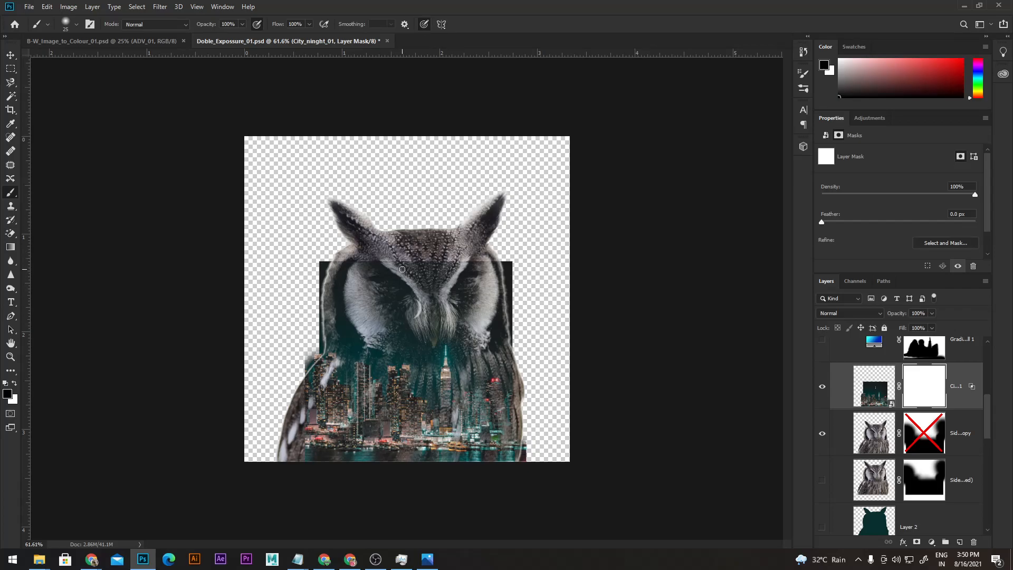
right_click(405, 251, "alt")
left_click_drag(405, 253, 430, 258)
mouse_move(315, 242)
left_mouse_down()
mouse_move(511, 244)
mouse_move(533, 322)
mouse_move(509, 259)
mouse_move(455, 266)
mouse_move(410, 244)
left_mouse_up()
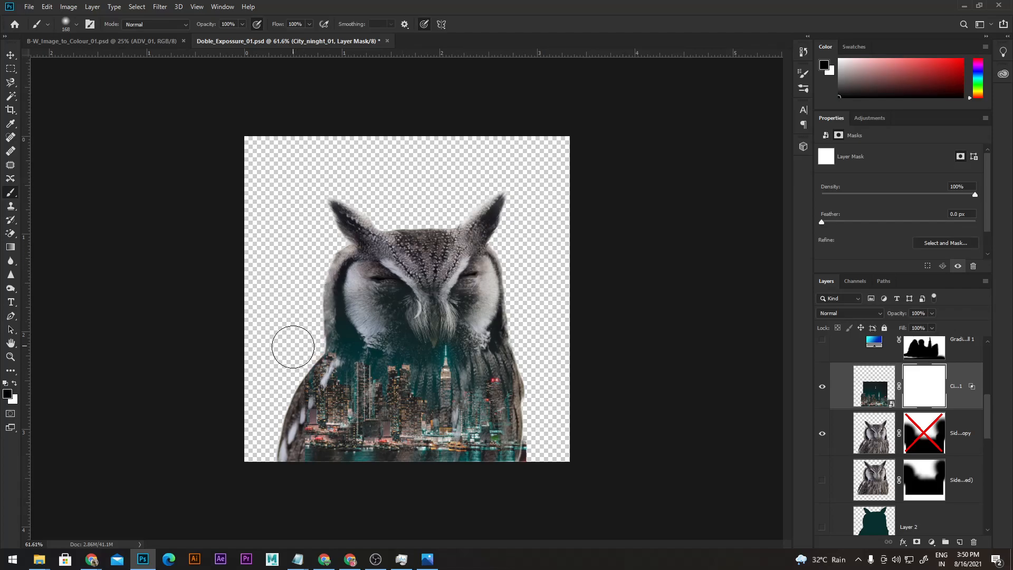
left_click_drag(553, 431, 544, 470)
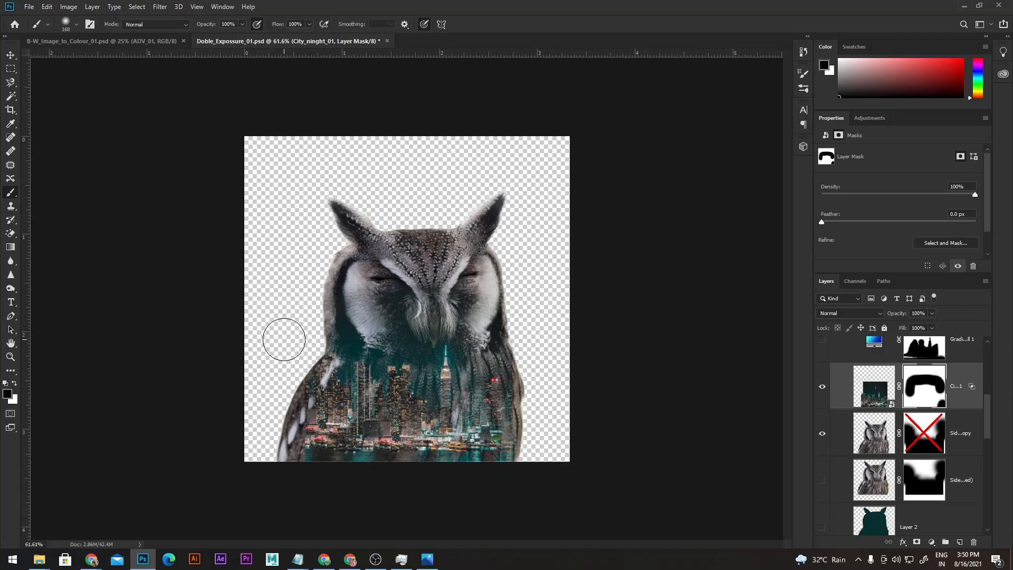
left_click_drag(285, 350, 293, 347)
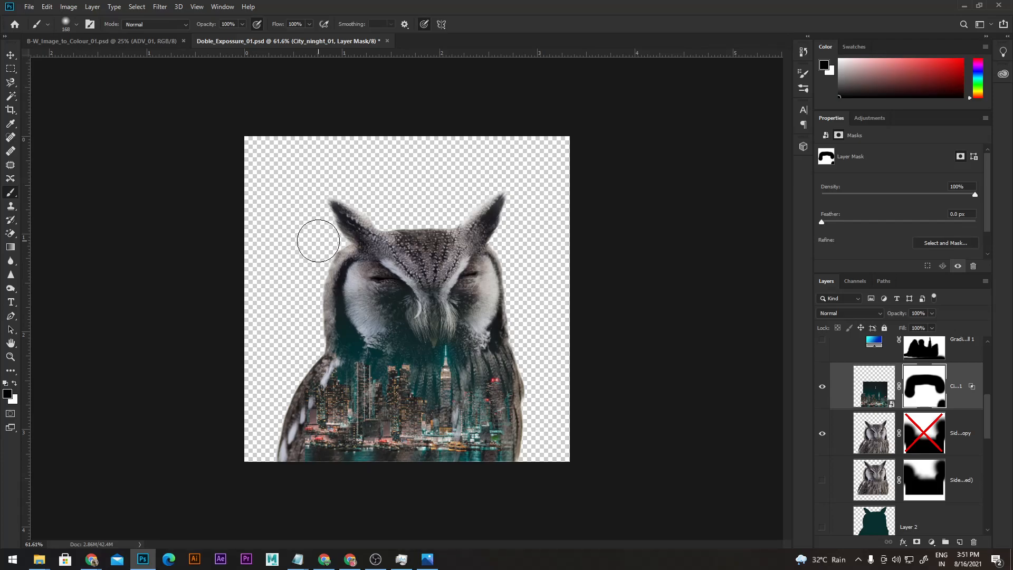
Step: Swap the foreground color to white and paint over the mask's black areas to restore the hidden city image
key("x")
key("x")
key("x")
key("x")
key("x")
key("x")
key("x")
key("x")
key("x")
key("x")
key("x")
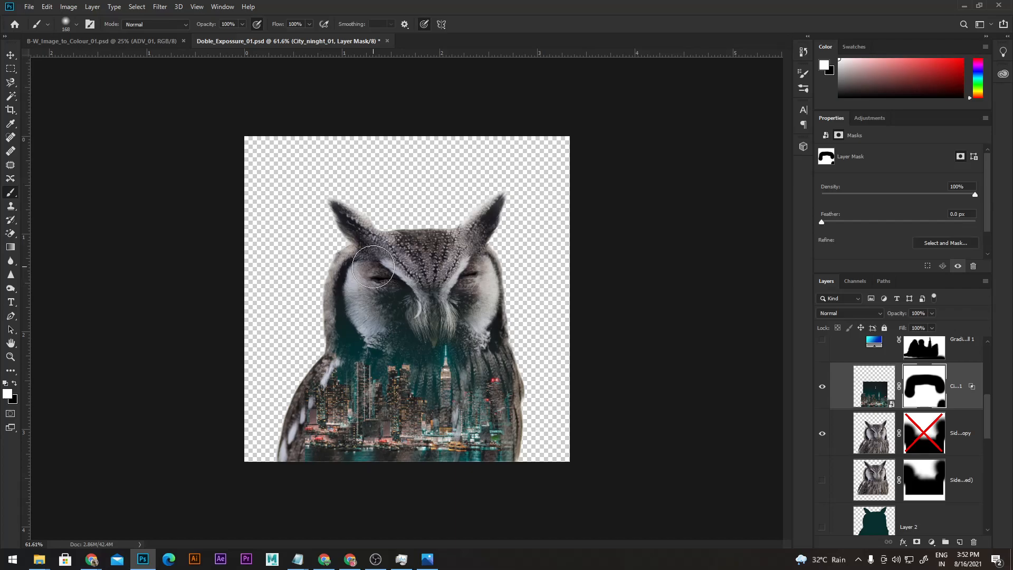
mouse_move(350, 264)
left_mouse_down()
mouse_move(327, 348)
mouse_move(340, 369)
mouse_move(320, 284)
mouse_move(343, 240)
mouse_move(472, 275)
mouse_move(504, 317)
left_mouse_up()
mouse_move(499, 459)
left_mouse_down()
mouse_move(317, 463)
mouse_move(513, 398)
mouse_move(447, 347)
mouse_move(359, 316)
mouse_move(393, 274)
left_mouse_up()
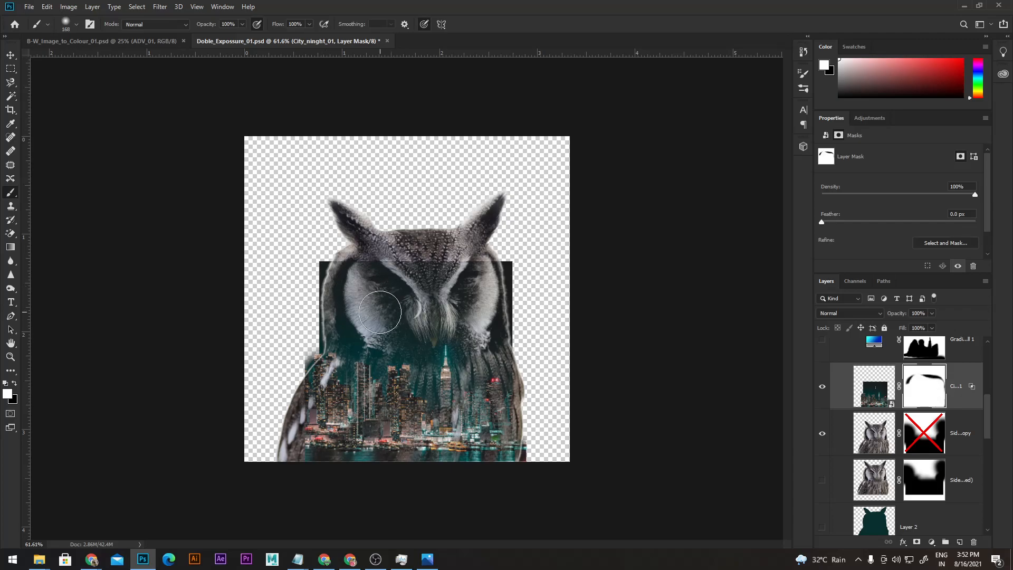
Step: Paint black on the City_ninght_01 layer mask to hide the city image's edges around the owl's head and along both sides of its body
key("x")
mouse_move(324, 254)
left_mouse_down()
mouse_move(358, 267)
mouse_move(499, 248)
mouse_move(528, 265)
mouse_move(554, 449)
left_mouse_up()
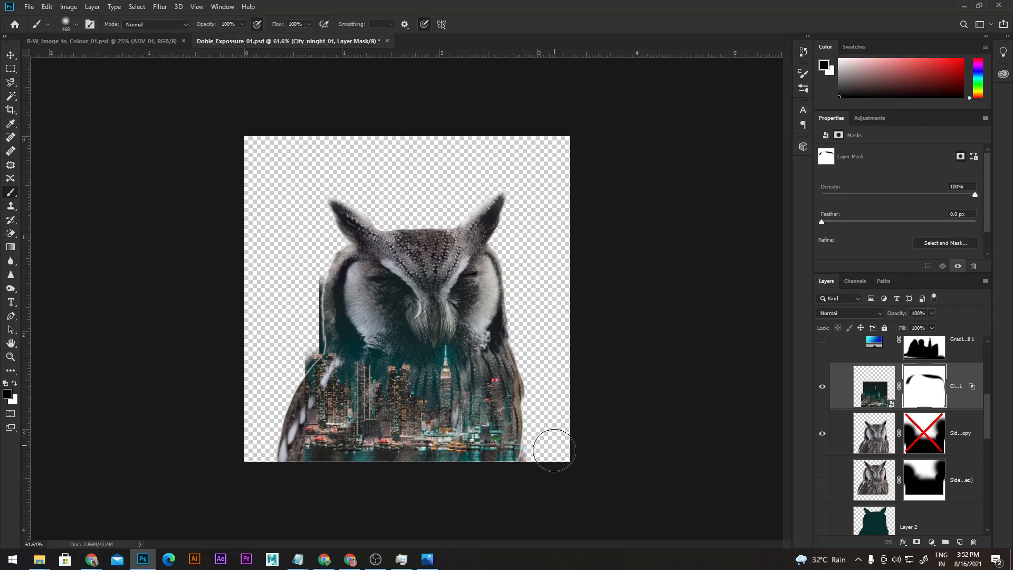
mouse_move(371, 240)
left_mouse_down()
mouse_move(312, 268)
mouse_move(300, 288)
mouse_move(296, 349)
mouse_move(260, 426)
mouse_move(259, 463)
left_mouse_up()
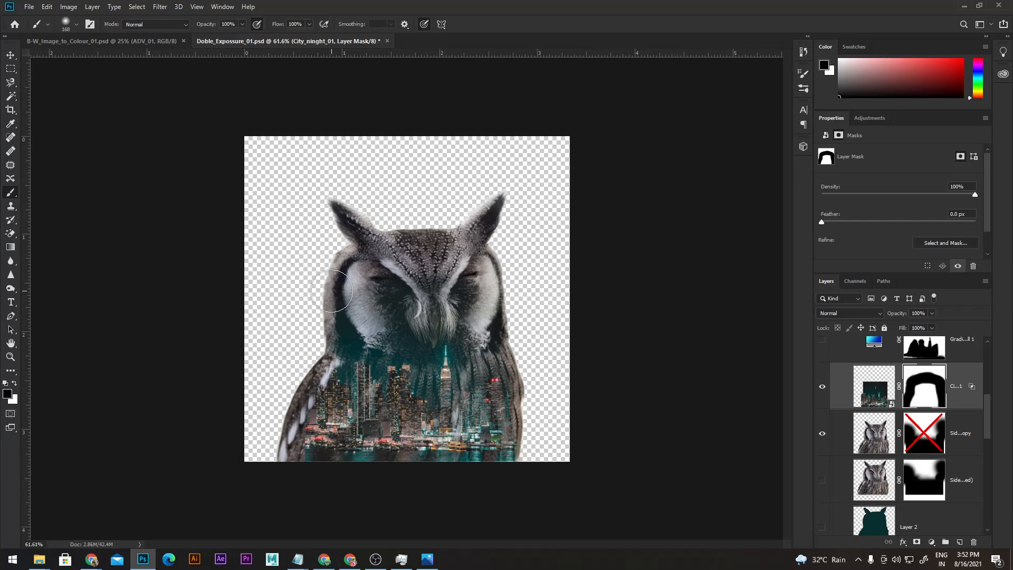
Step: Vary the brush size down and up to demonstrate resizing, finishing with a 100 px brush
key("bracketleft")
key("bracketleft")
key("bracketleft")
key("bracketleft")
key("bracketleft")
key("bracketleft")
key("bracketleft")
key("bracketleft")
key("bracketleft")
key("bracketleft")
key("bracketleft")
key("bracketleft")
key("bracketright")
key("bracketright")
key("bracketright")
key("bracketright")
key("bracketright")
key("bracketright")
key("bracketright")
key("bracketright")
key("bracketright")
key("bracketright")
key("bracketright")
key("bracketright")
key("bracketright")
key("bracketright")
key("bracketright")
key("bracketright")
key("bracketright")
key("bracketright")
key("bracketright")
key("bracketleft")
key("bracketleft")
key("bracketleft")
key("bracketleft")
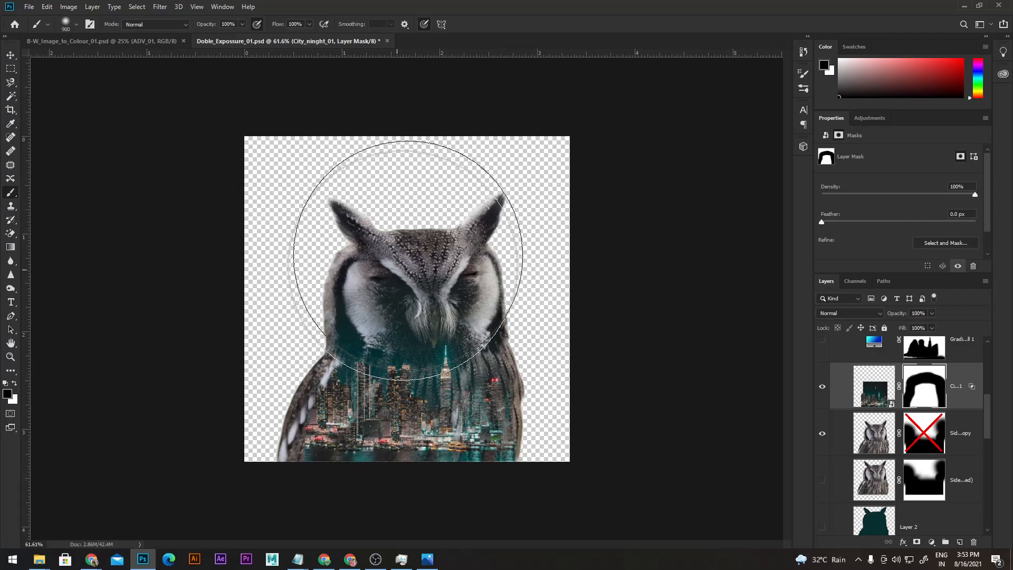
key("bracketleft")
key("bracketleft")
key("bracketleft")
key("bracketleft")
key("bracketleft")
key("bracketleft")
key("bracketleft")
key("bracketleft")
key("bracketleft")
key("bracketleft")
key("bracketleft")
key("bracketleft")
key("bracketleft")
key("bracketright")
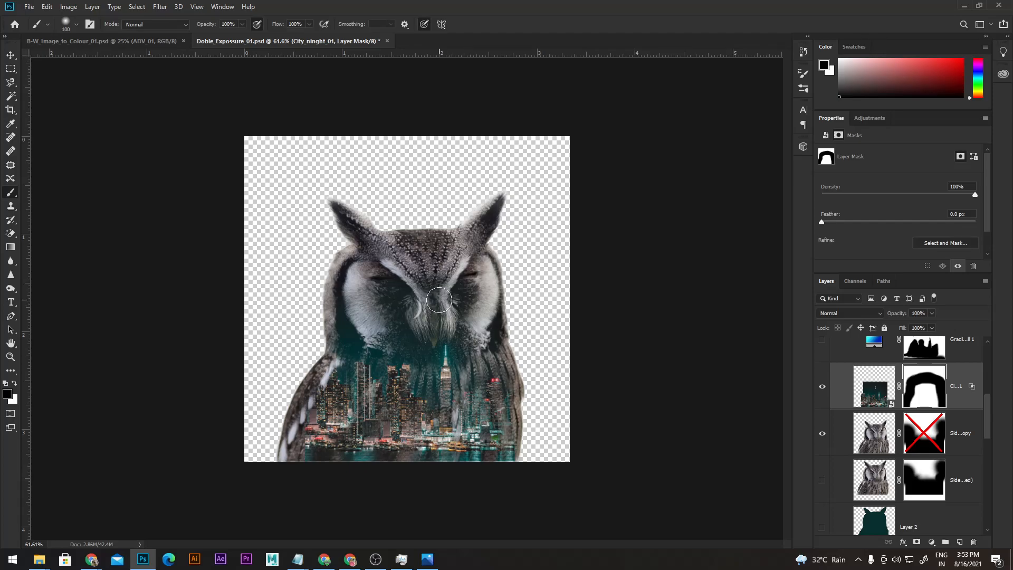
Step: Activate the Move tool and alternate between the City_ninght_01 layer's mask and its image, finishing with the image selected
left_click(10, 55)
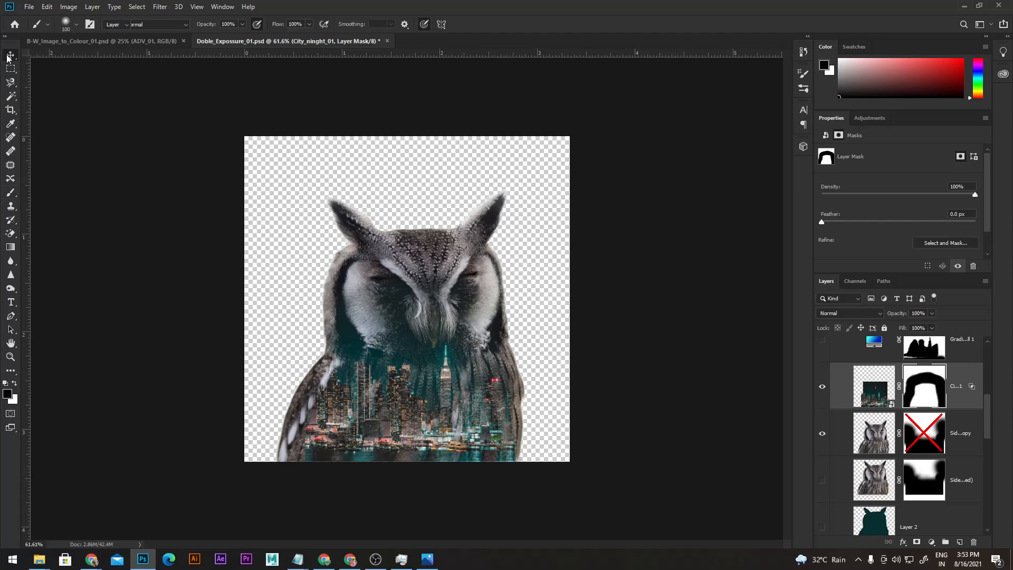
left_click(877, 398)
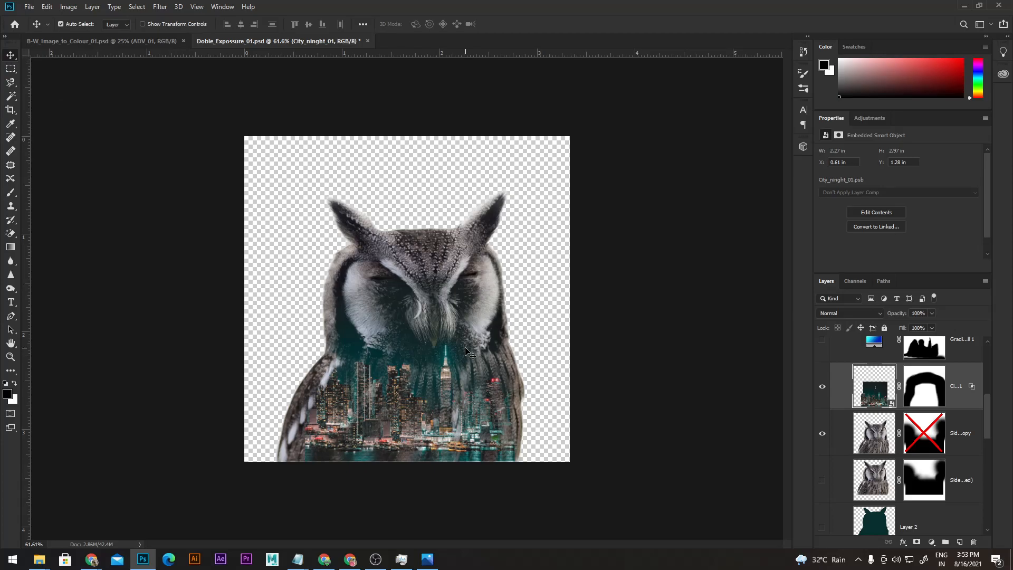
left_click(938, 388)
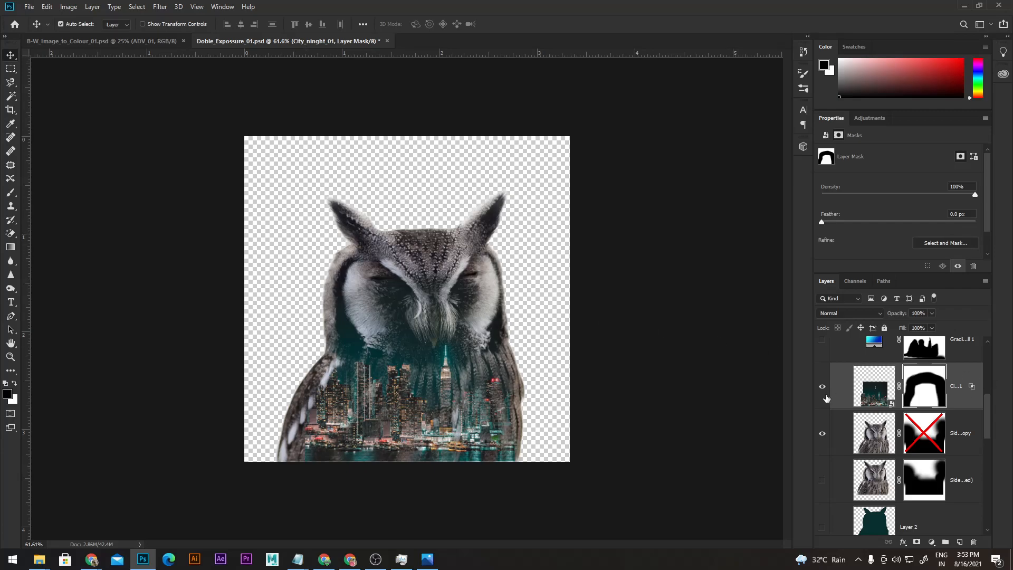
left_click(874, 387)
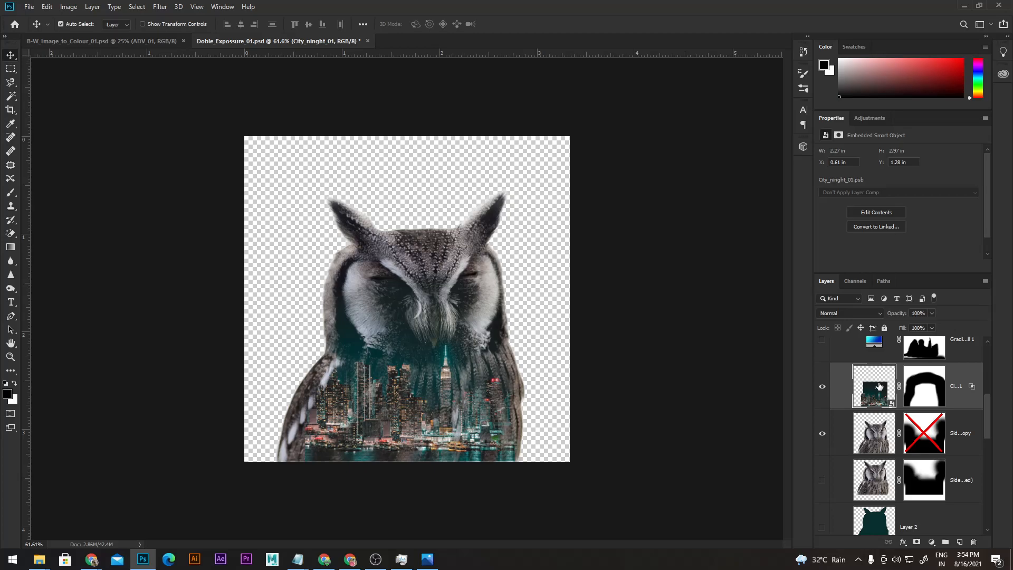
Step: Switch to the Google Meet call window in Chrome
left_click(379, 560)
left_click(382, 561)
mouse_move(91, 559)
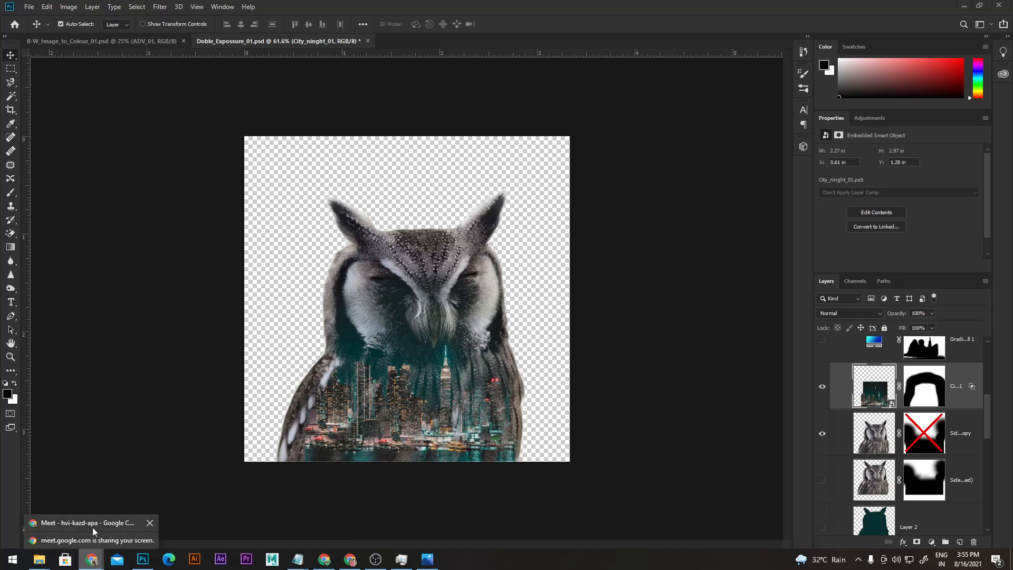
left_click(92, 526)
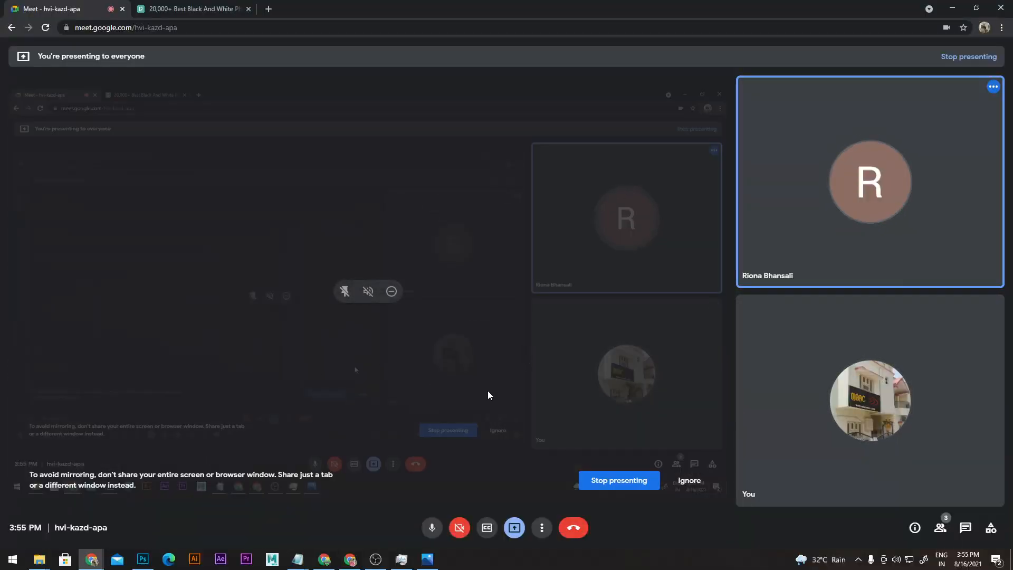